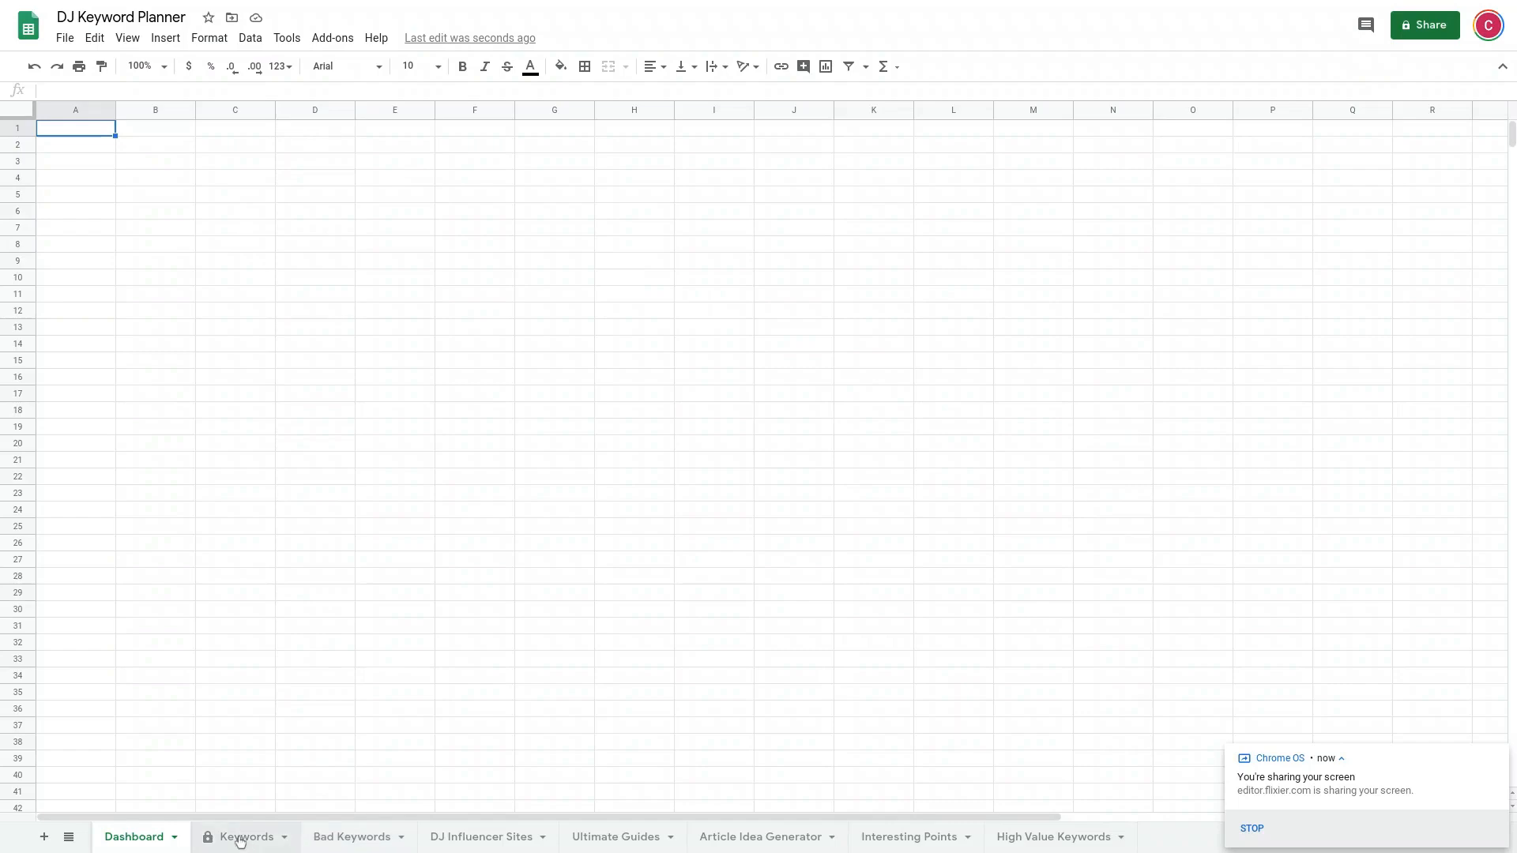
Step: Look through the Keywords, Bad Keywords and DJ Influencer Sites sheets and return to the Dashboard sheet
click(240, 837)
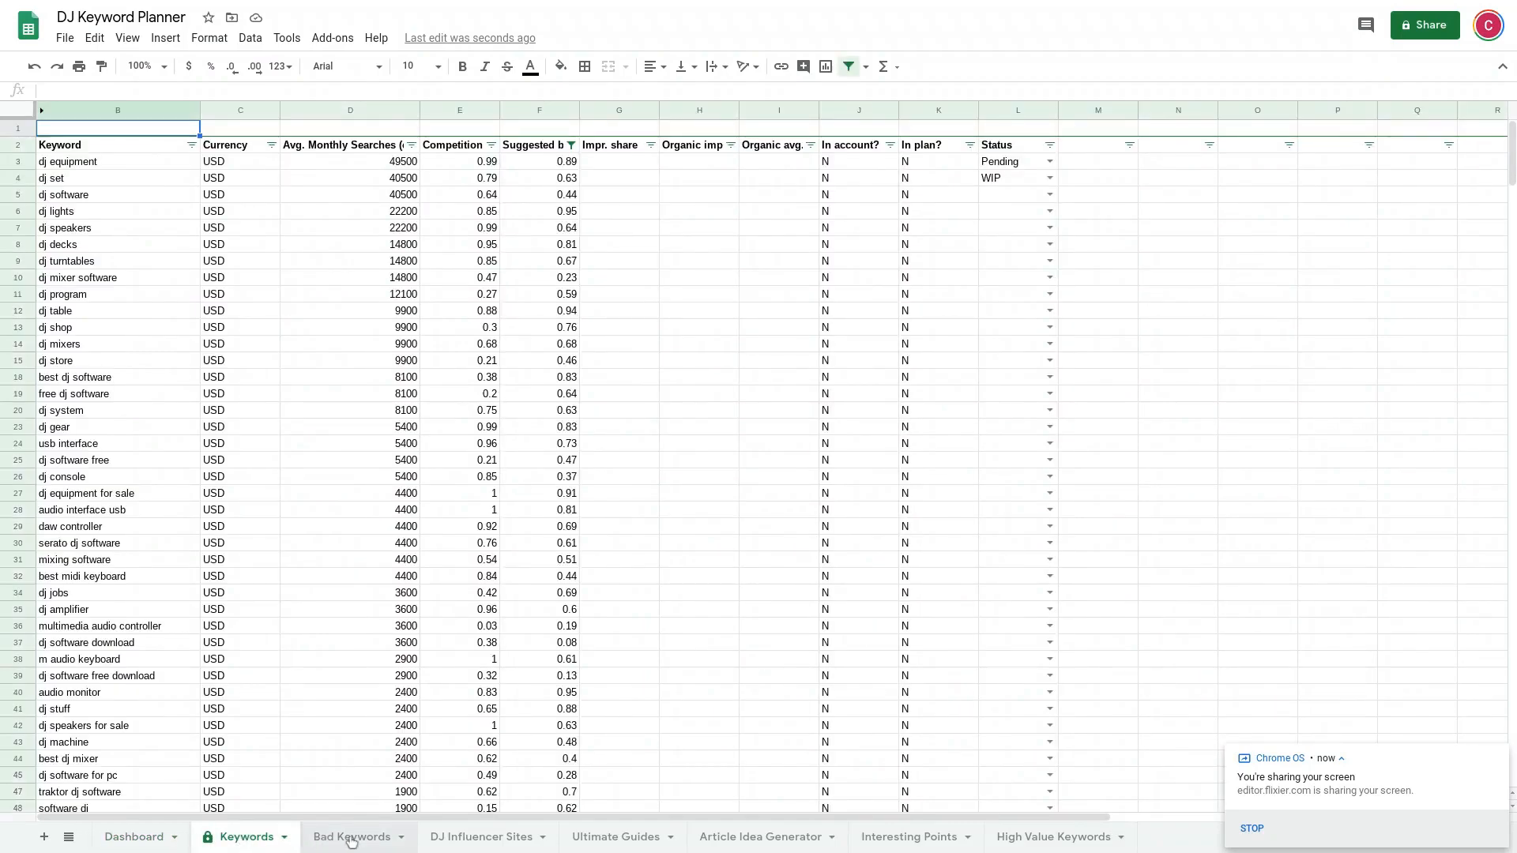
click(328, 839)
click(469, 845)
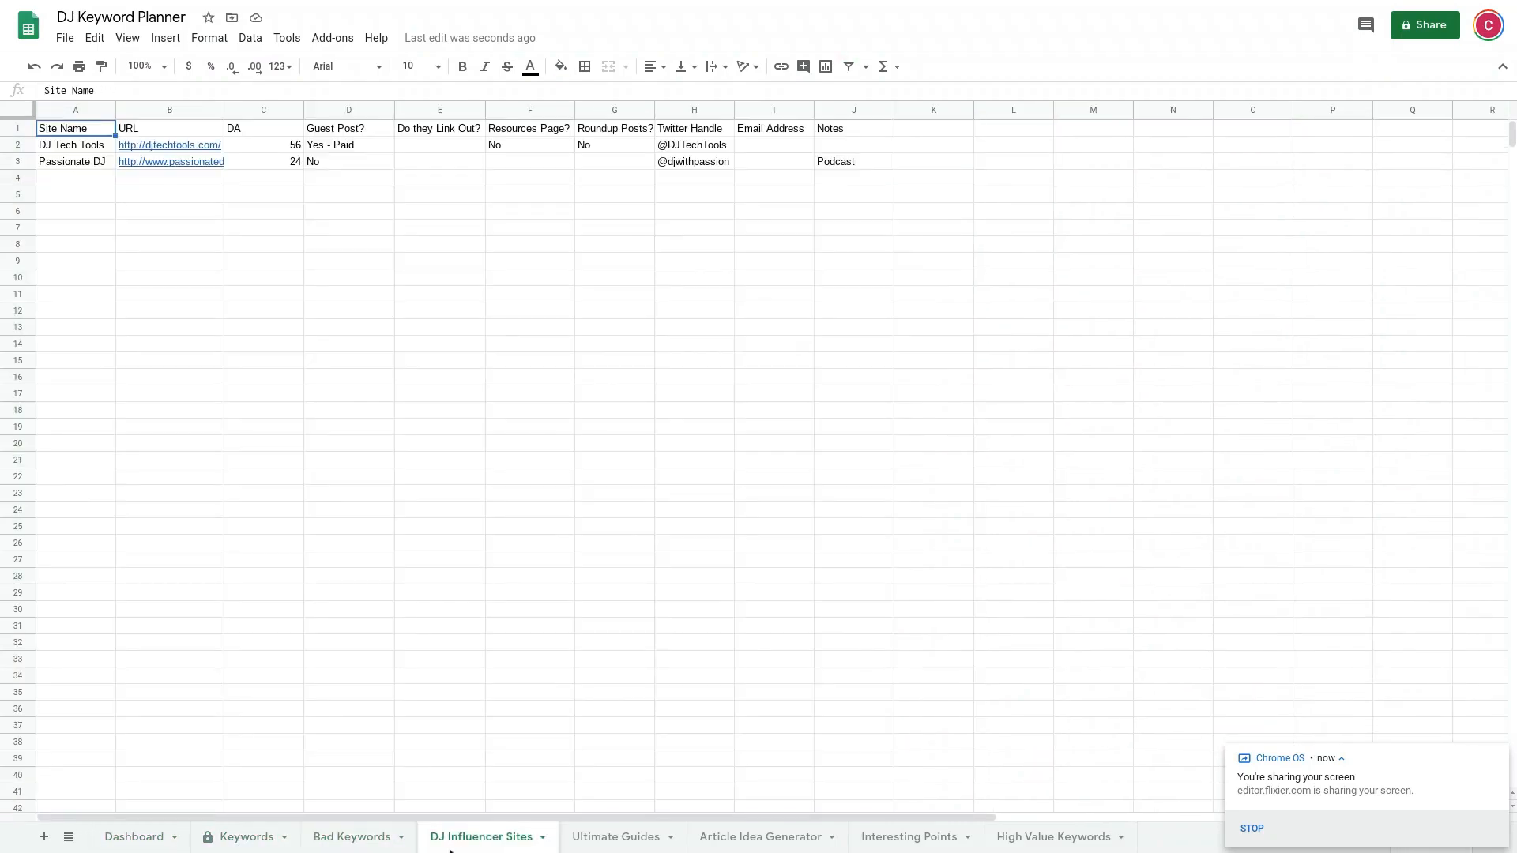
click(136, 844)
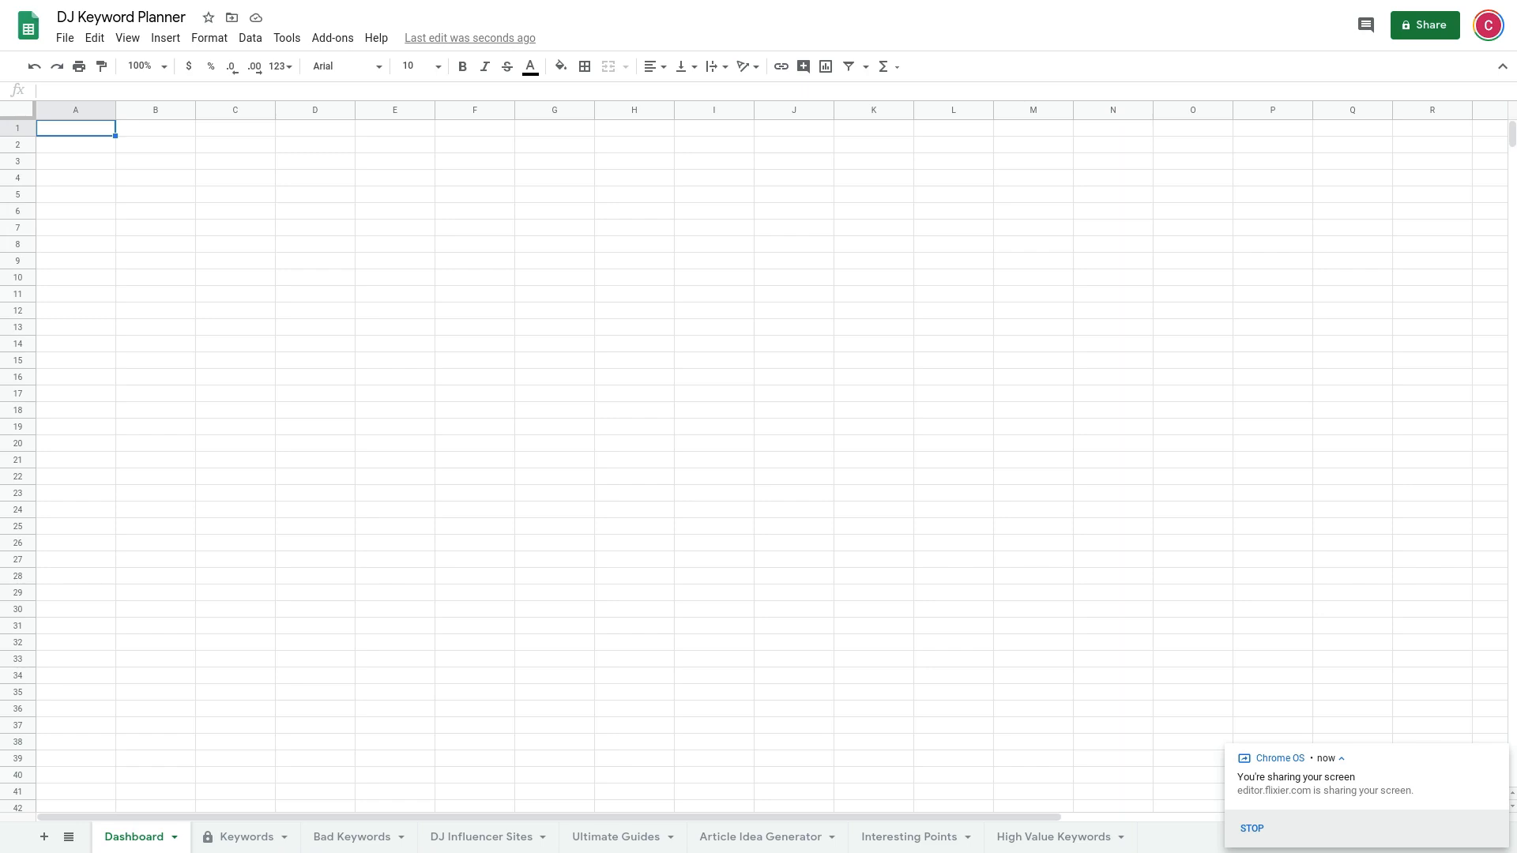
Step: Enter the labels Keywords, Bad Keywords and High Value Keywords in cells A1 to A3 of the Dashboard sheet
text(Keywords)
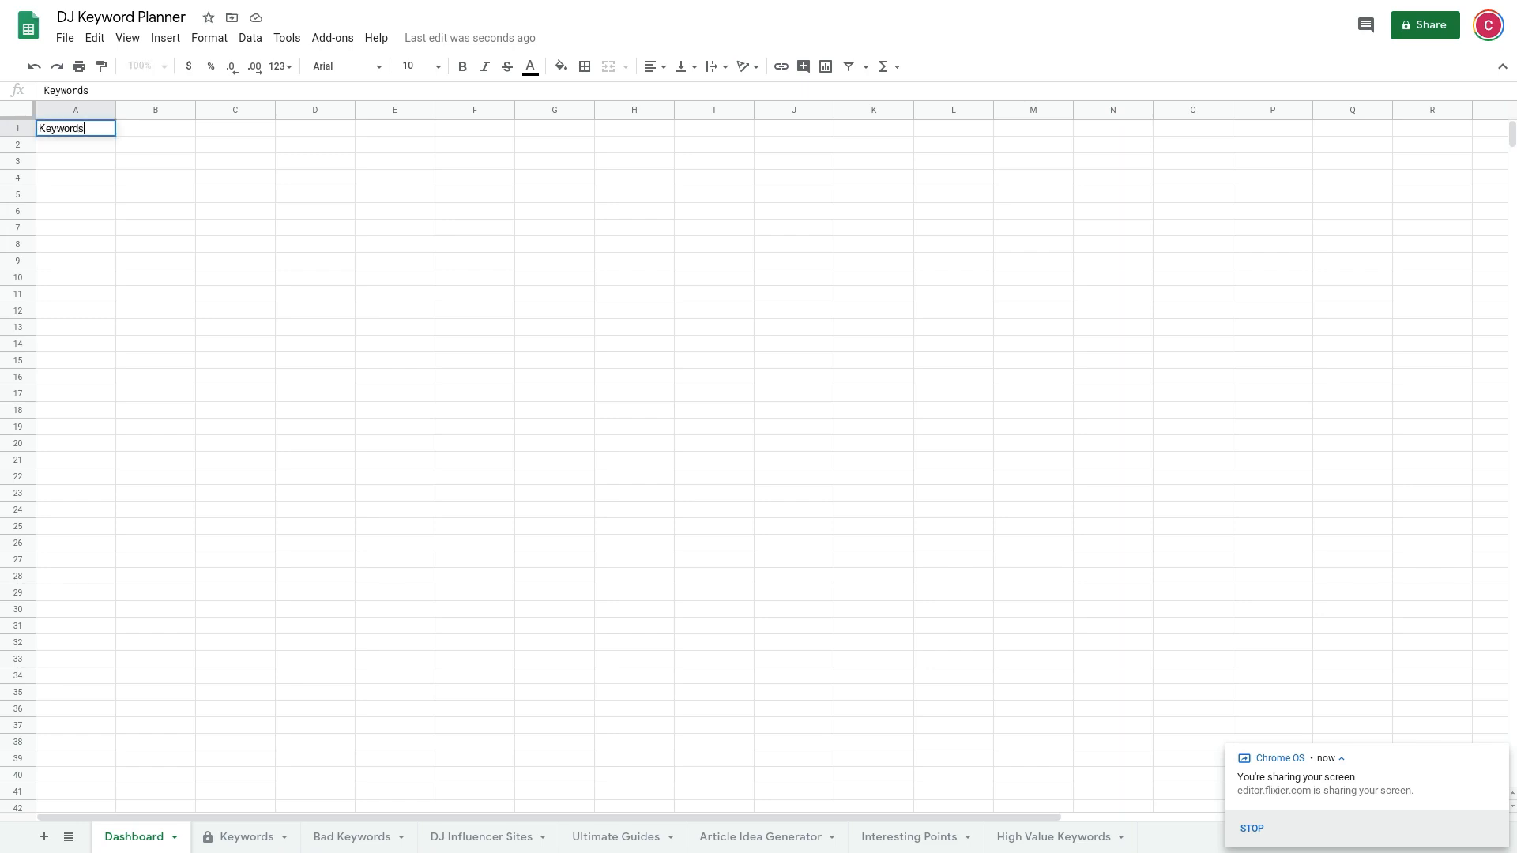
key(Return)
text(Bad Keyw)
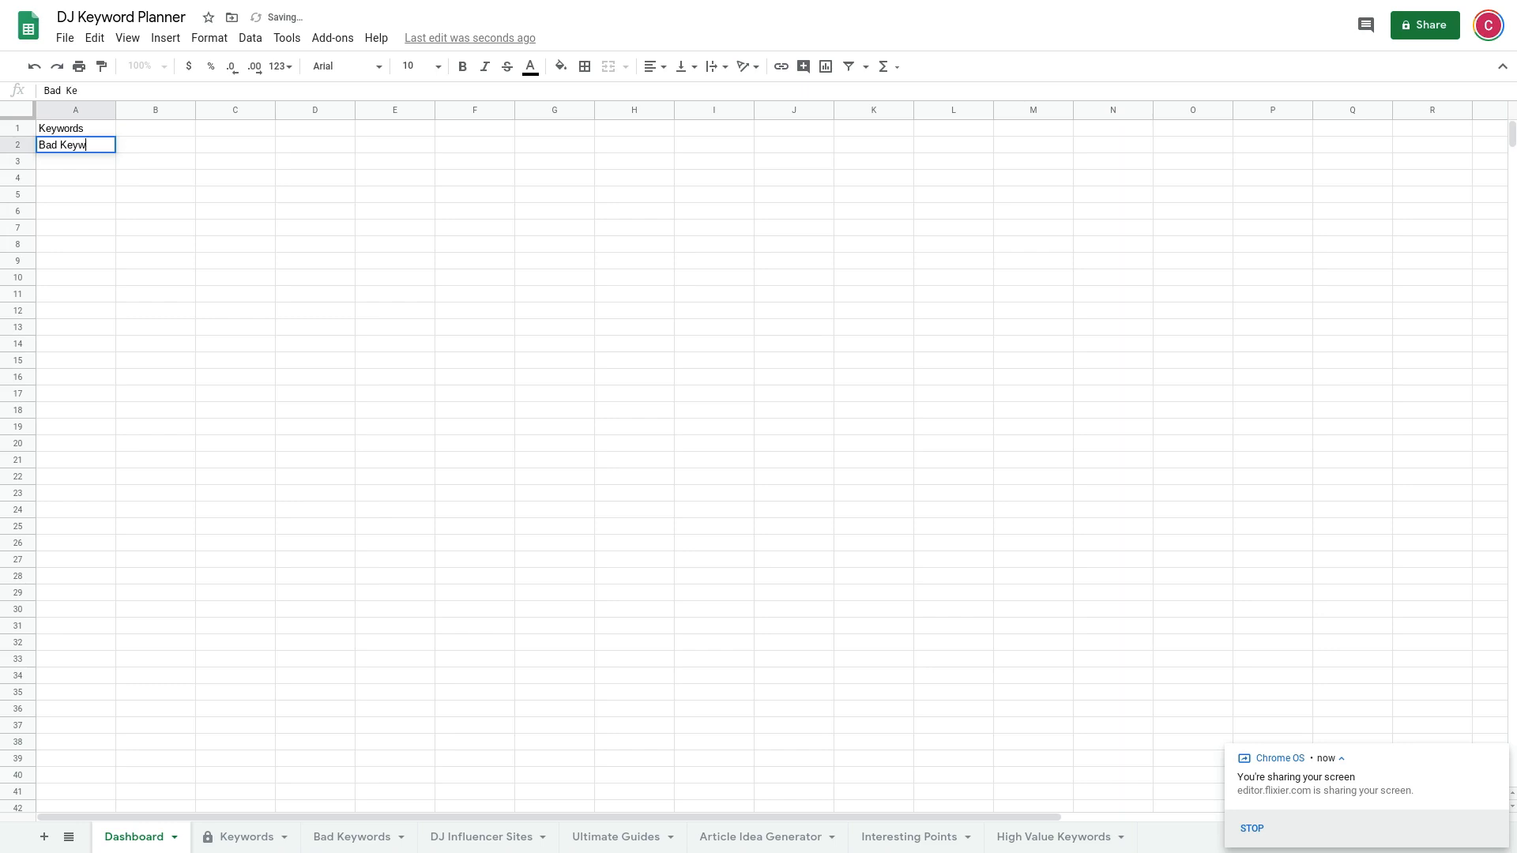
text(ords)
key(Return)
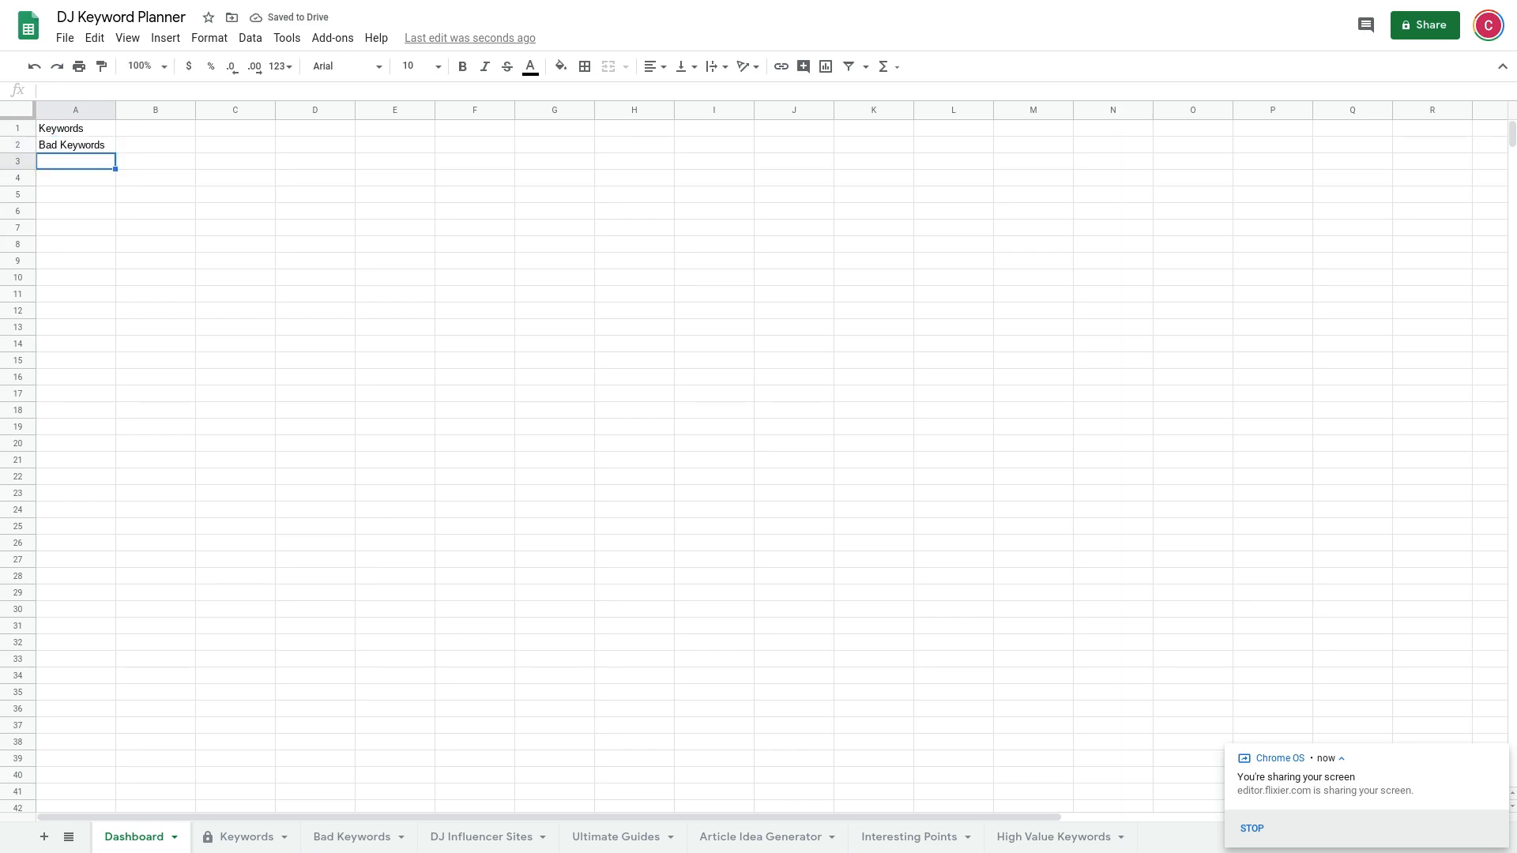
text(High Value Keywords)
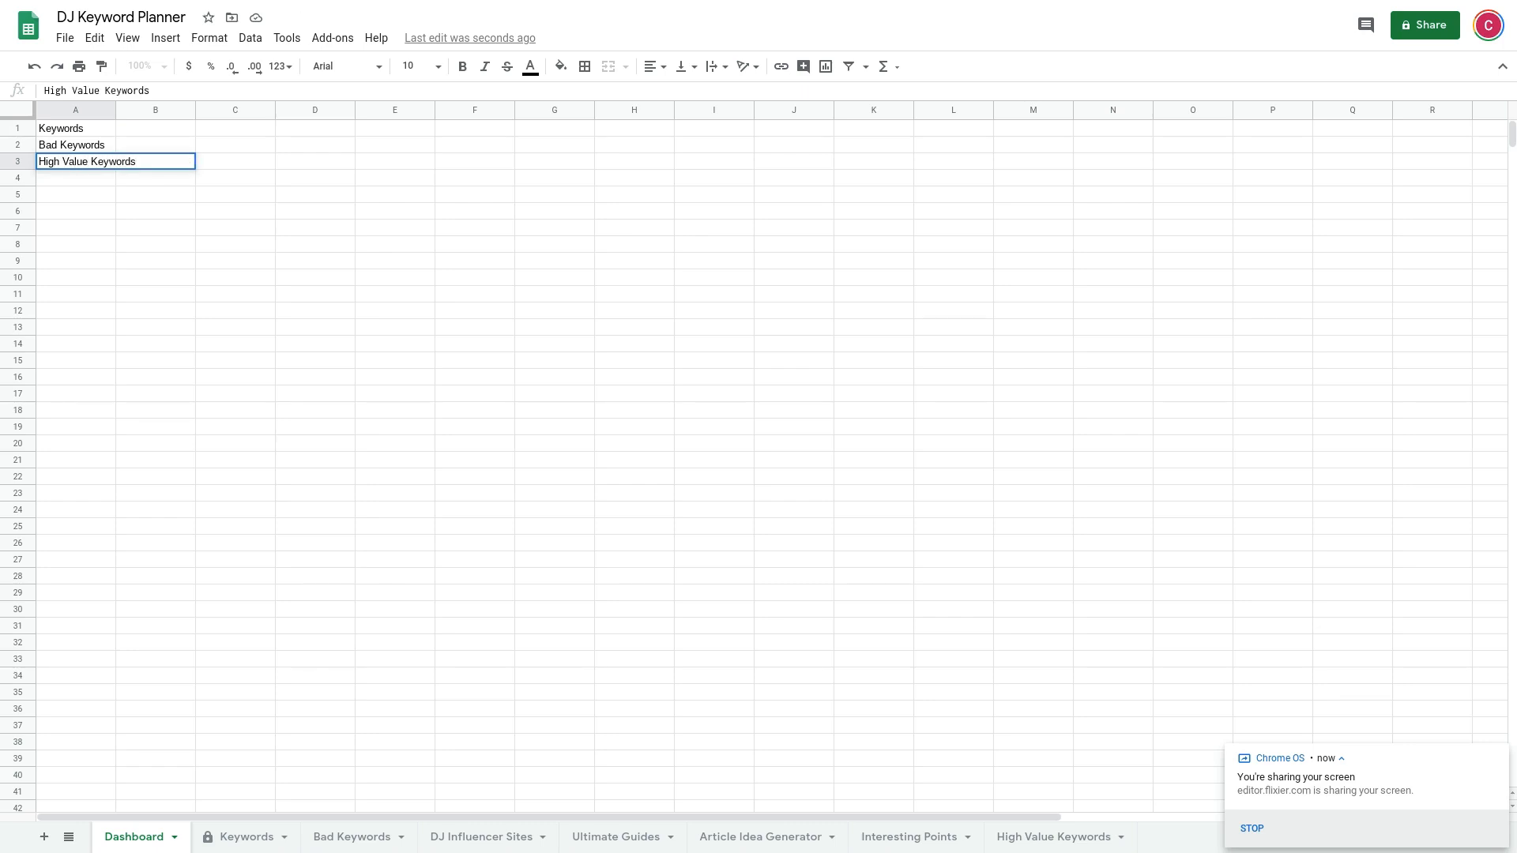
key(Return)
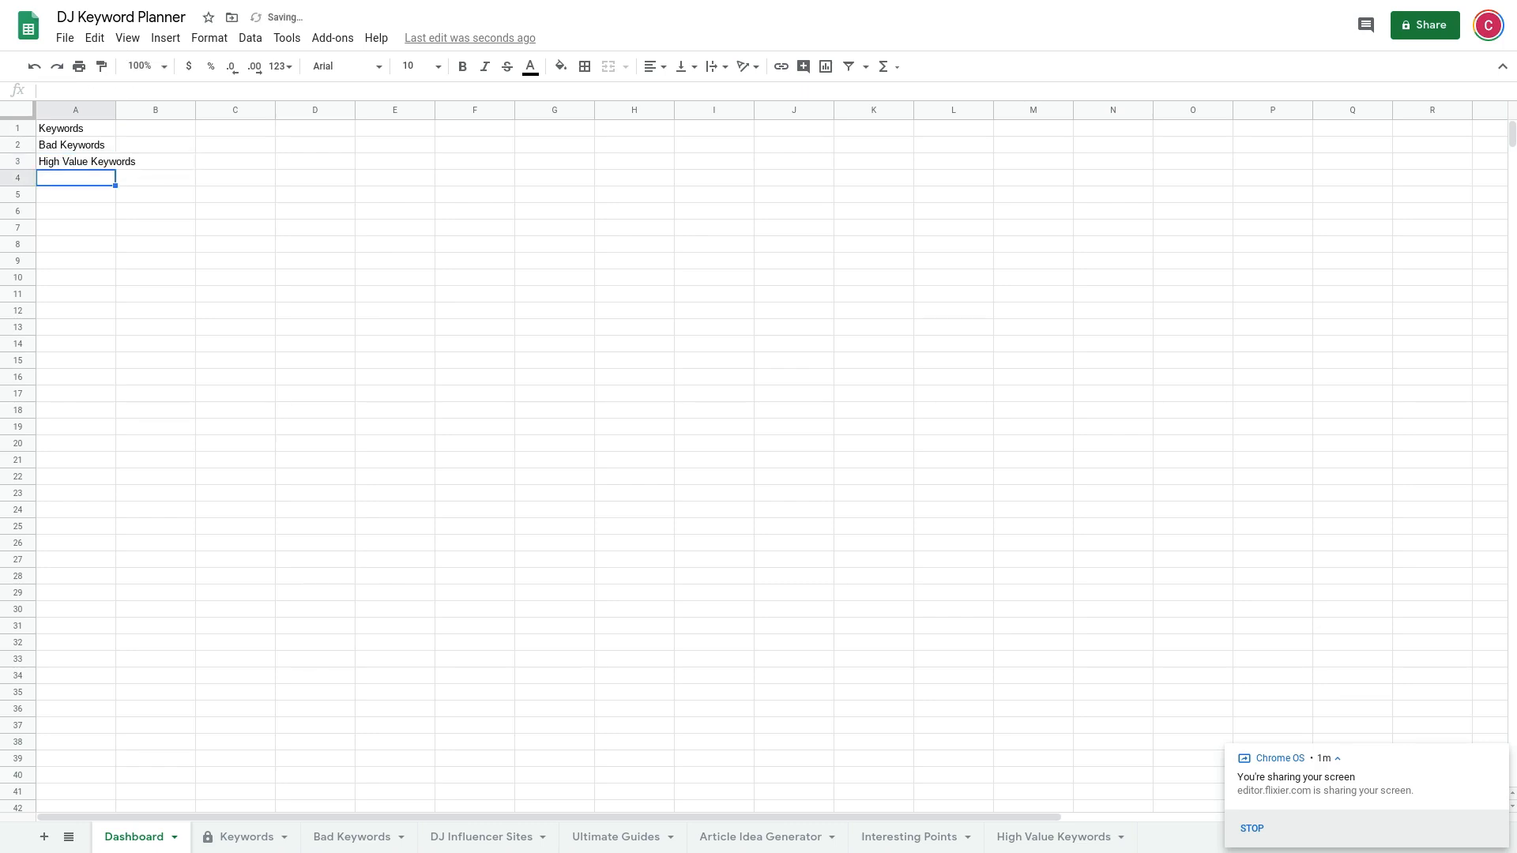
Step: Leave row 4 empty and enter the label Action Items in cell A5
key(Return)
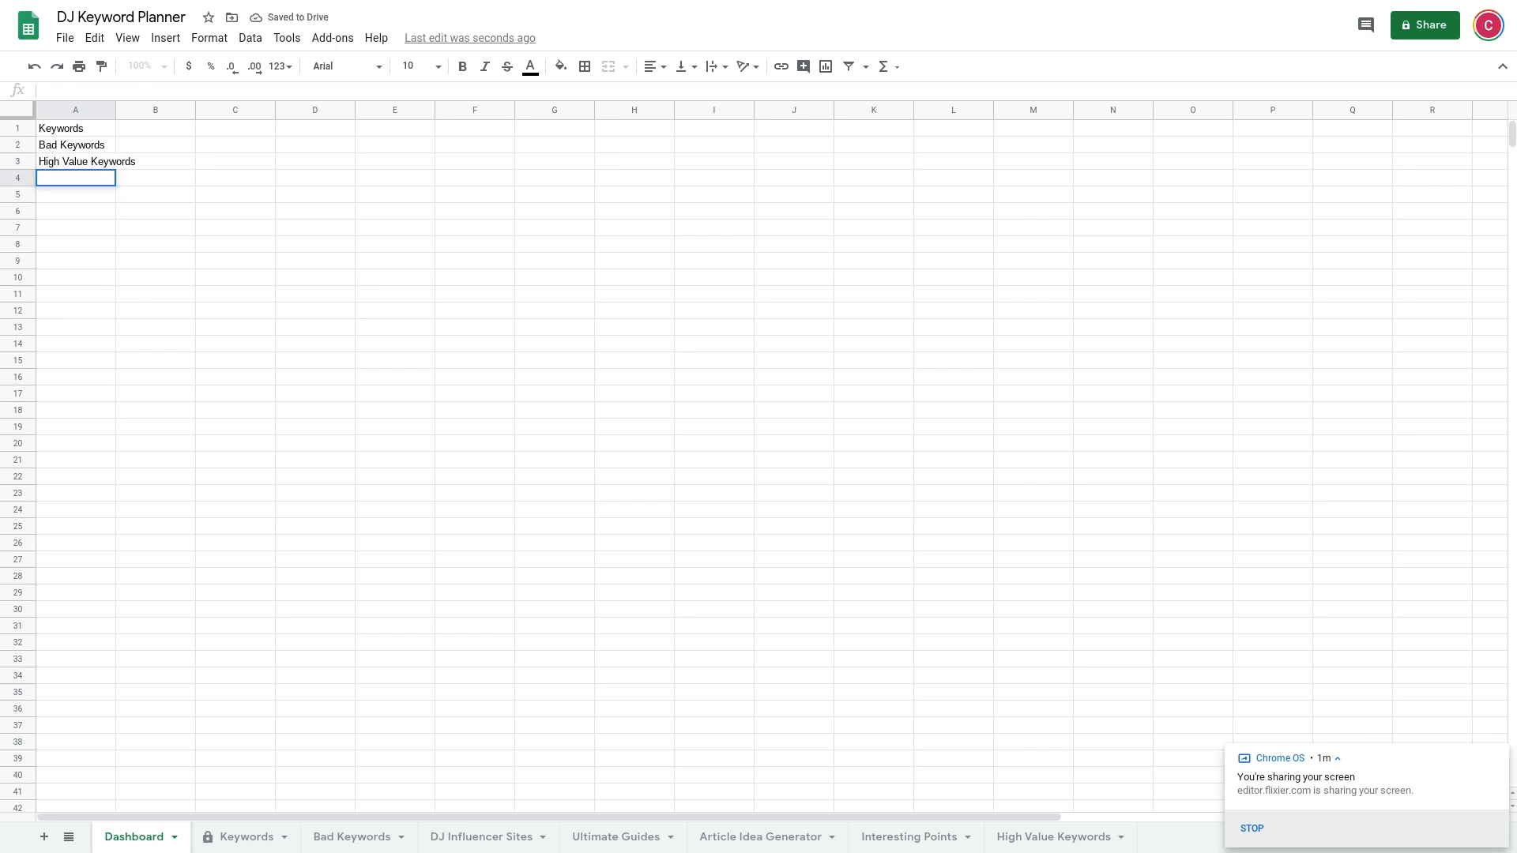
key(Return)
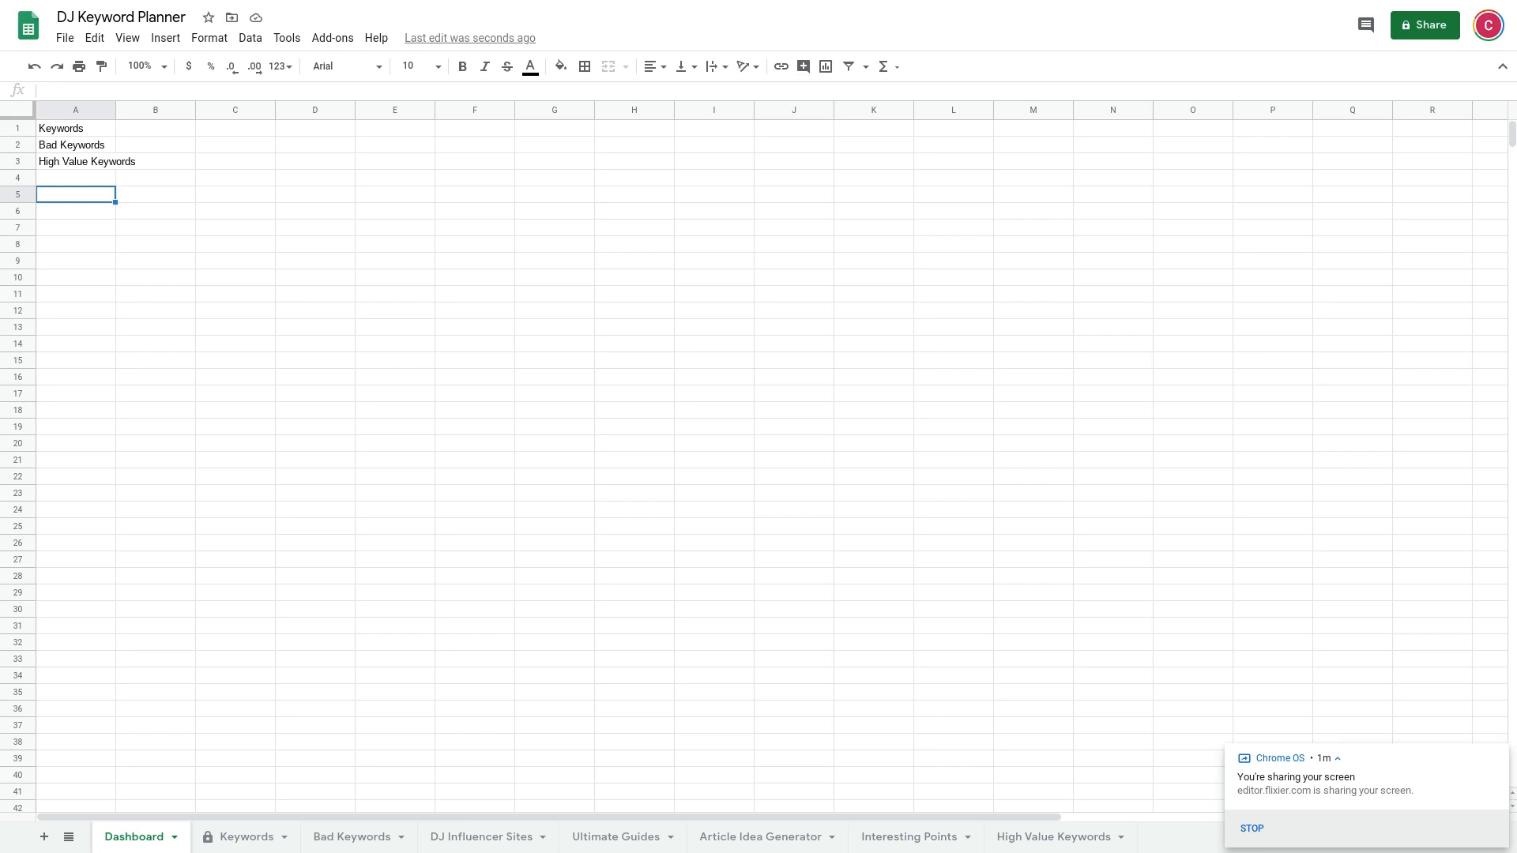
text(Actiot)
key(BackSpace)
key(BackSpace)
text(n Items)
key(Return)
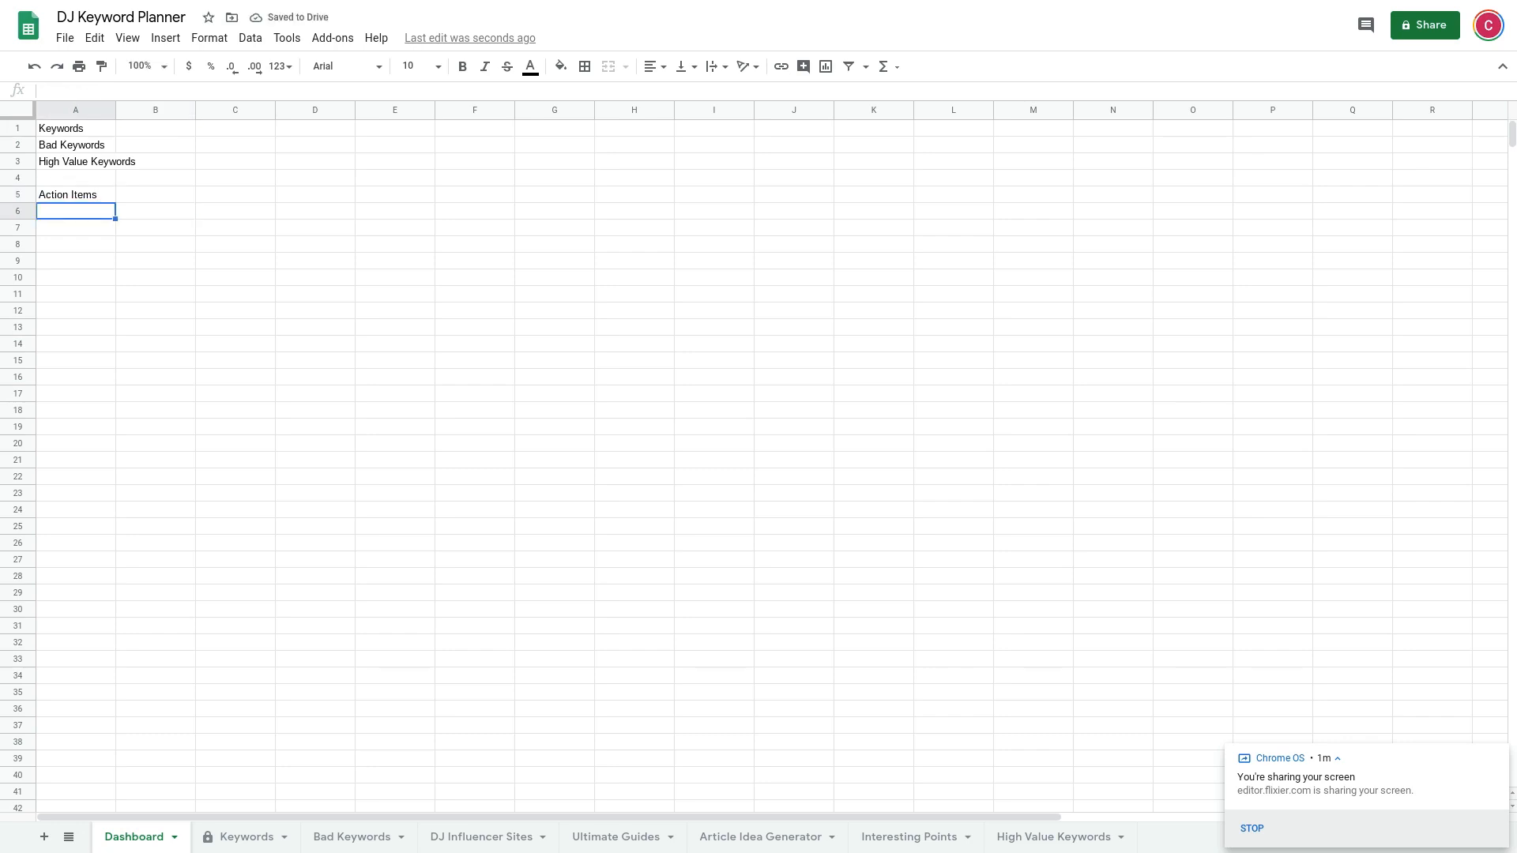
Step: Link the Keywords label in cell A1 to the Keywords sheet of this spreadsheet
key(Right)
key(Up)
key(Left)
key(Up)
key(Up)
key(Up)
key(Up)
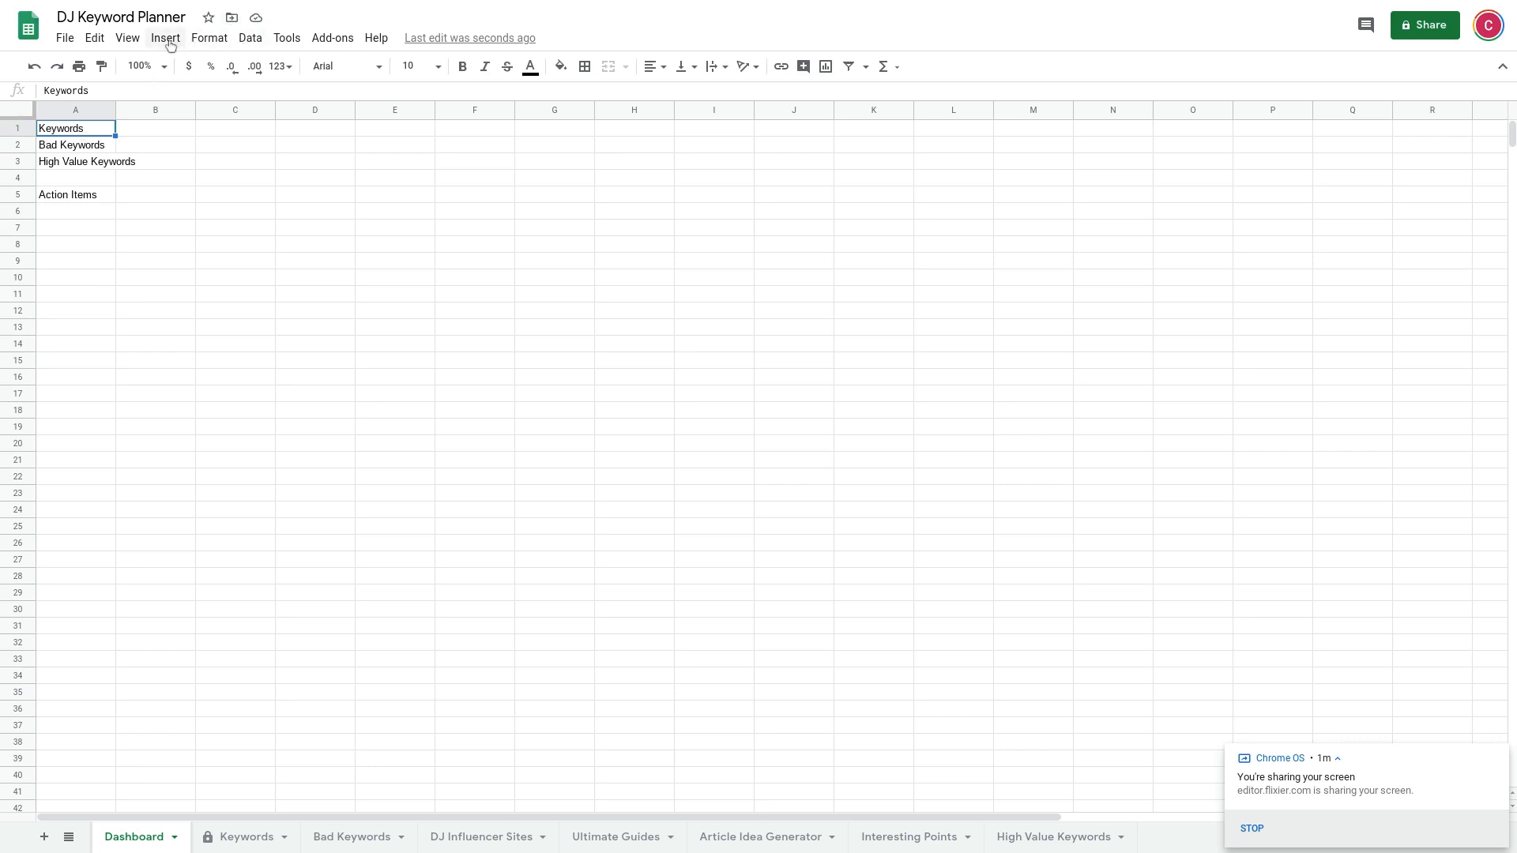
click(168, 39)
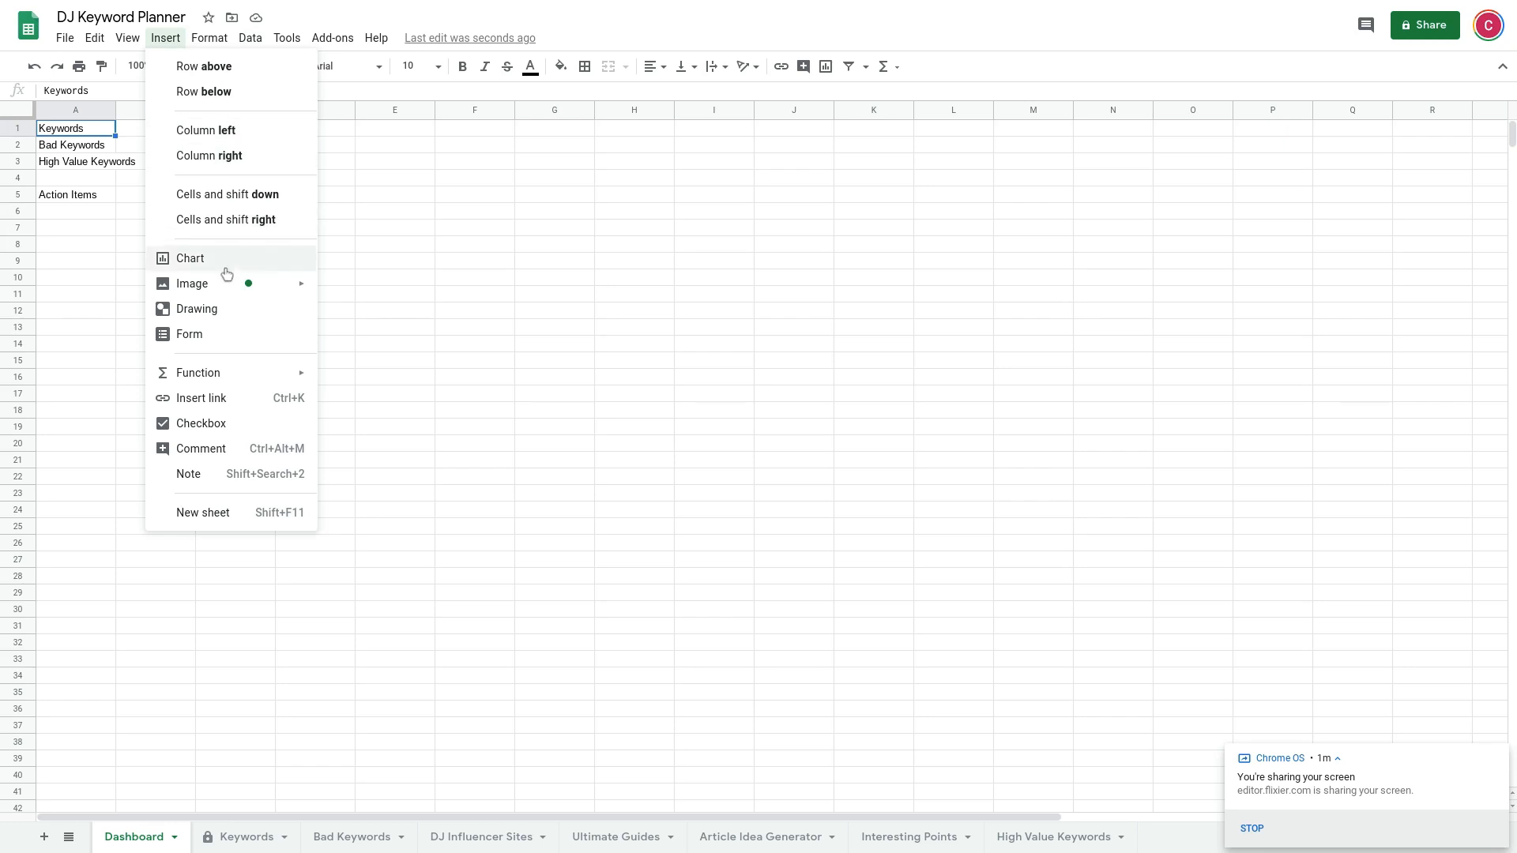
click(228, 400)
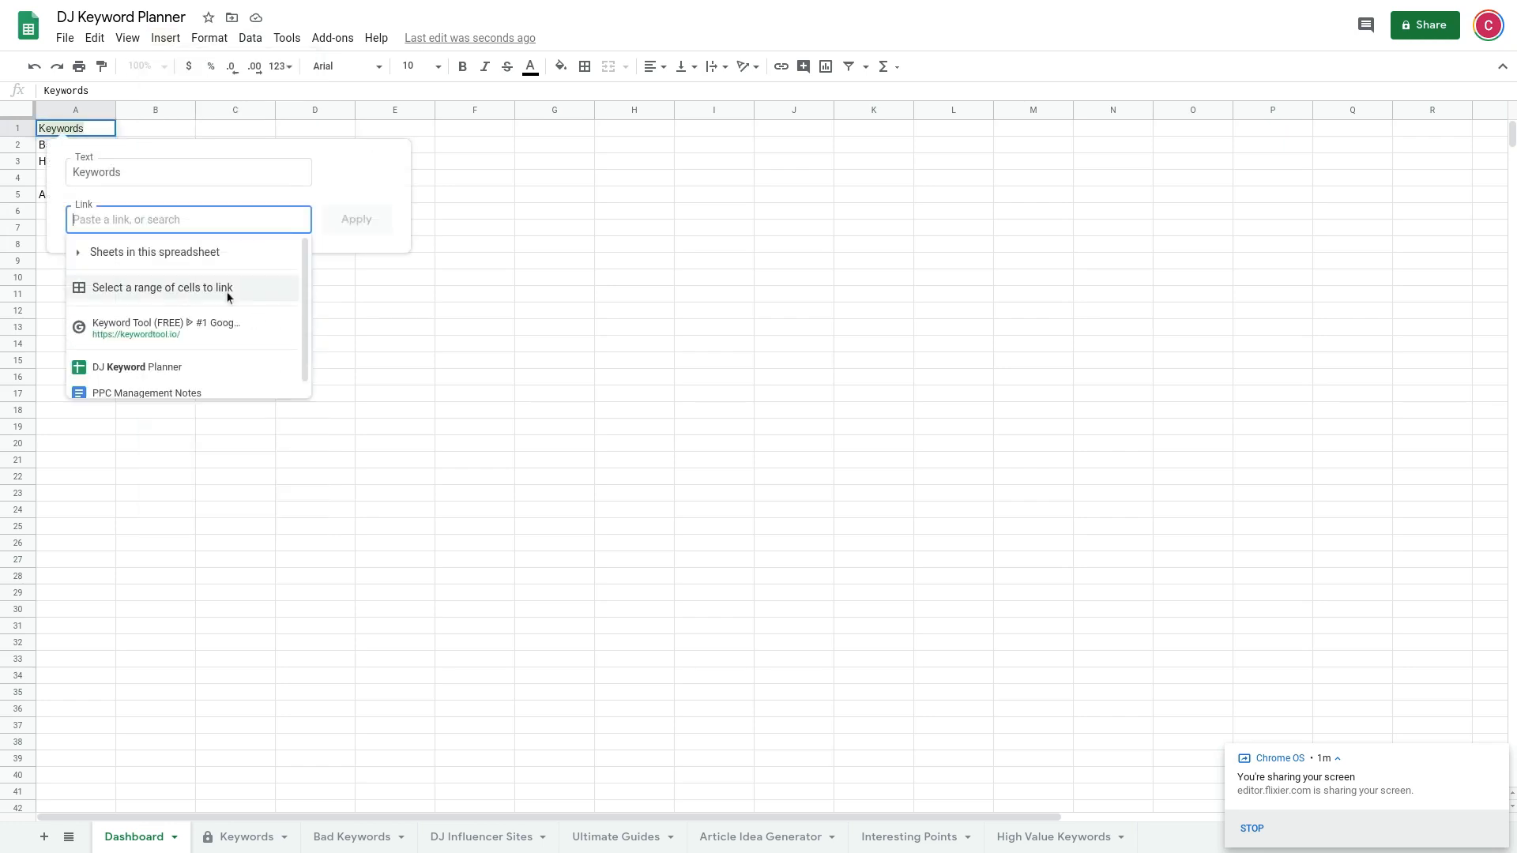
click(78, 253)
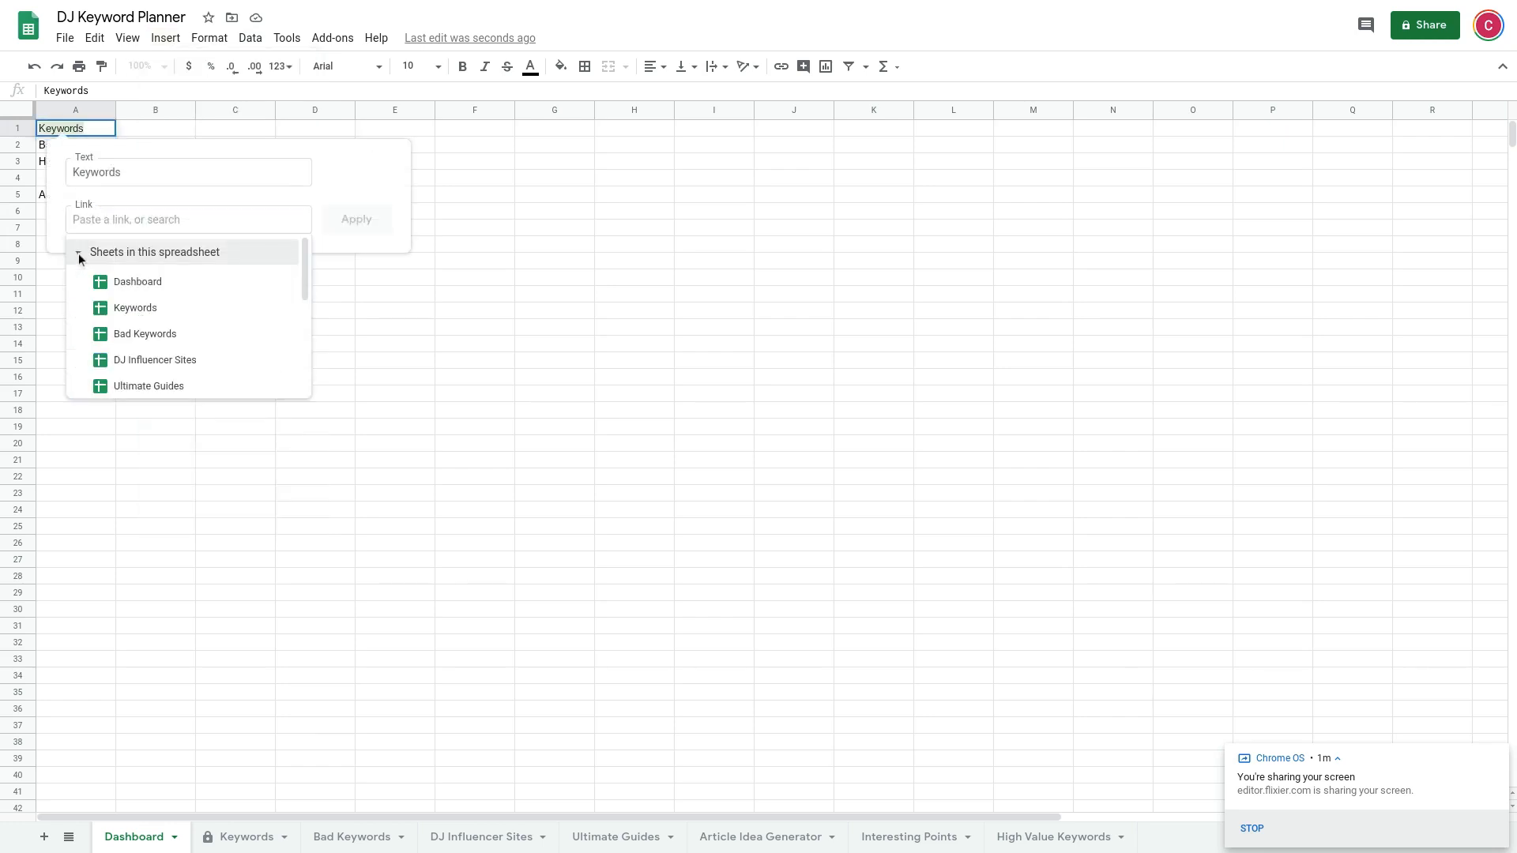
click(139, 311)
click(338, 226)
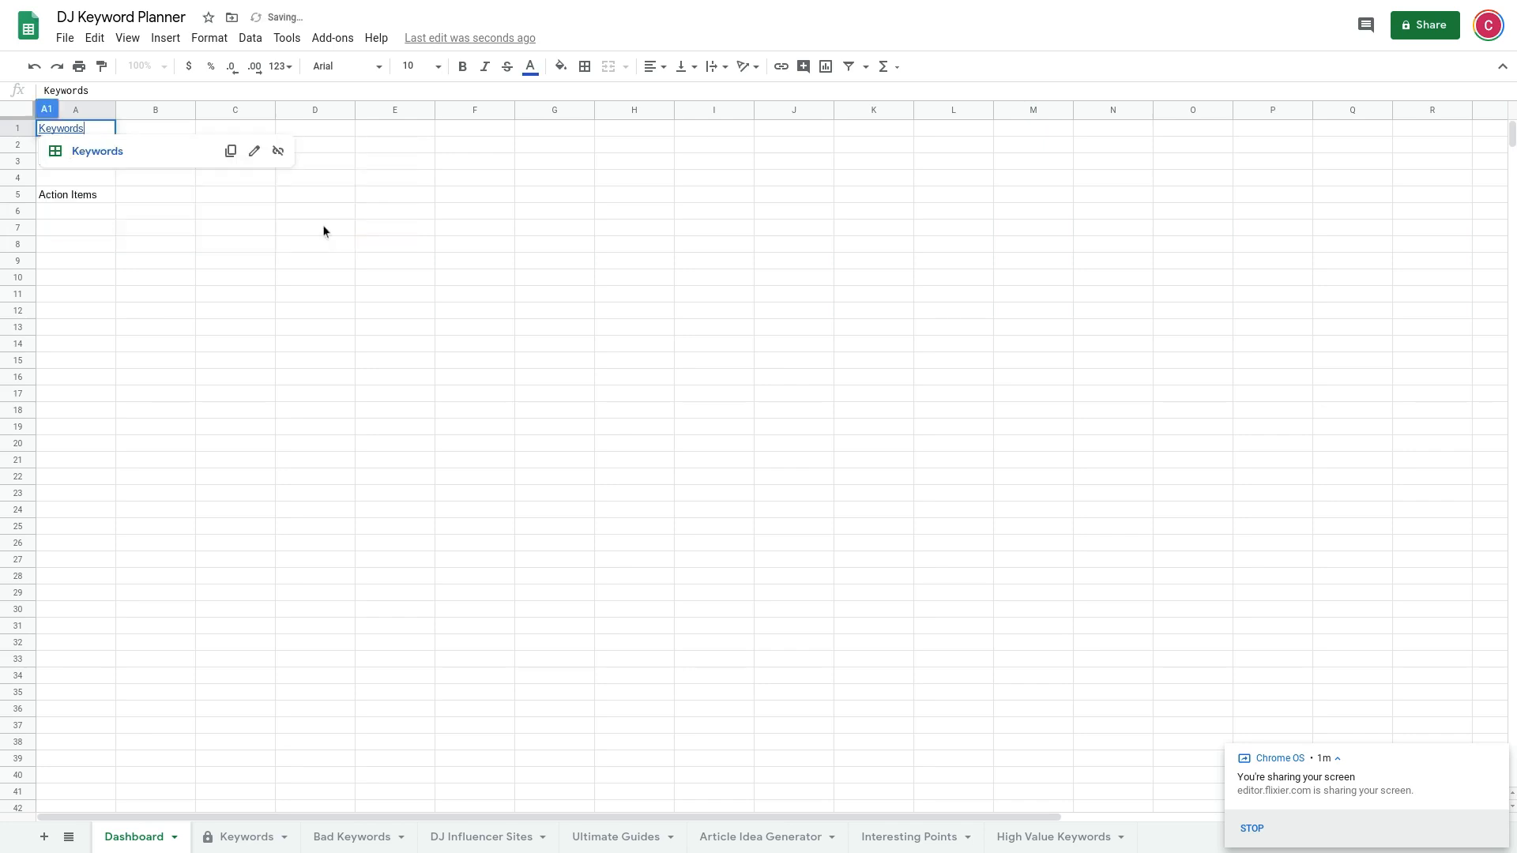
click(230, 210)
Step: Link the Bad Keywords label in cell A2 to the Bad Keywords sheet
click(83, 145)
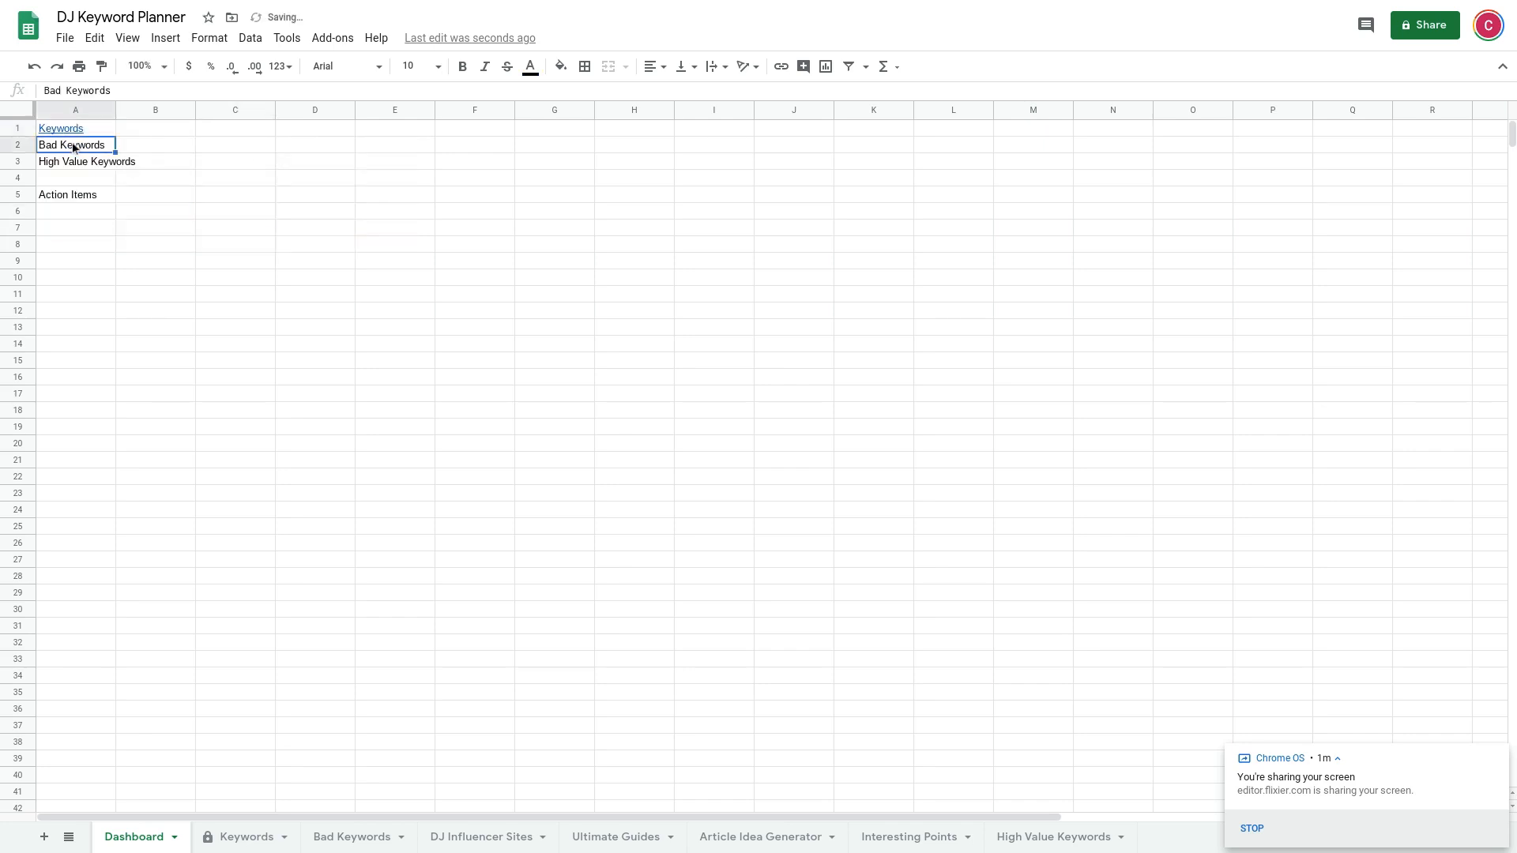
click(165, 38)
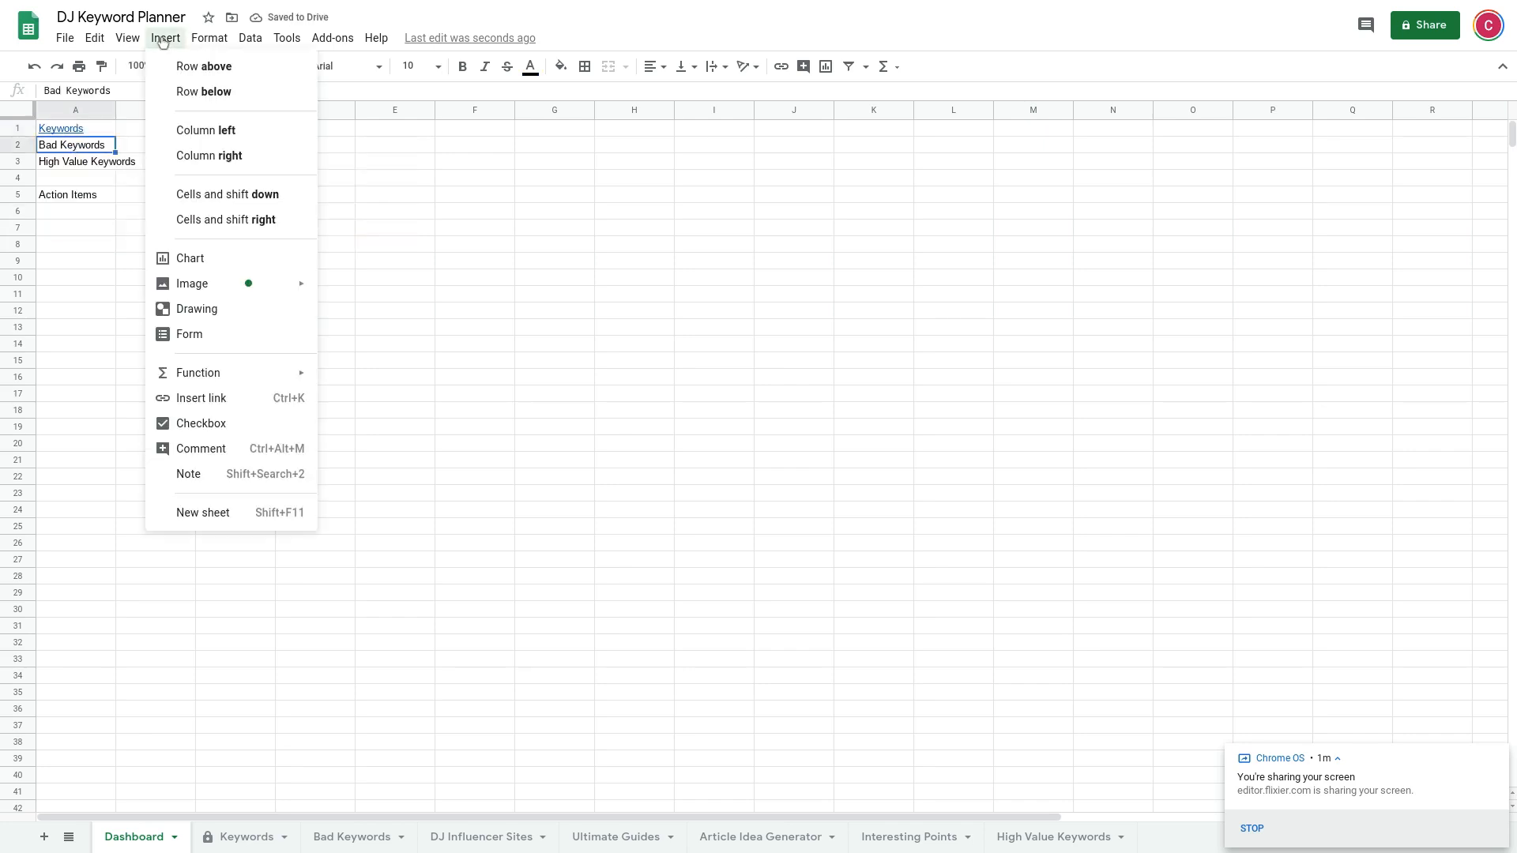
click(228, 401)
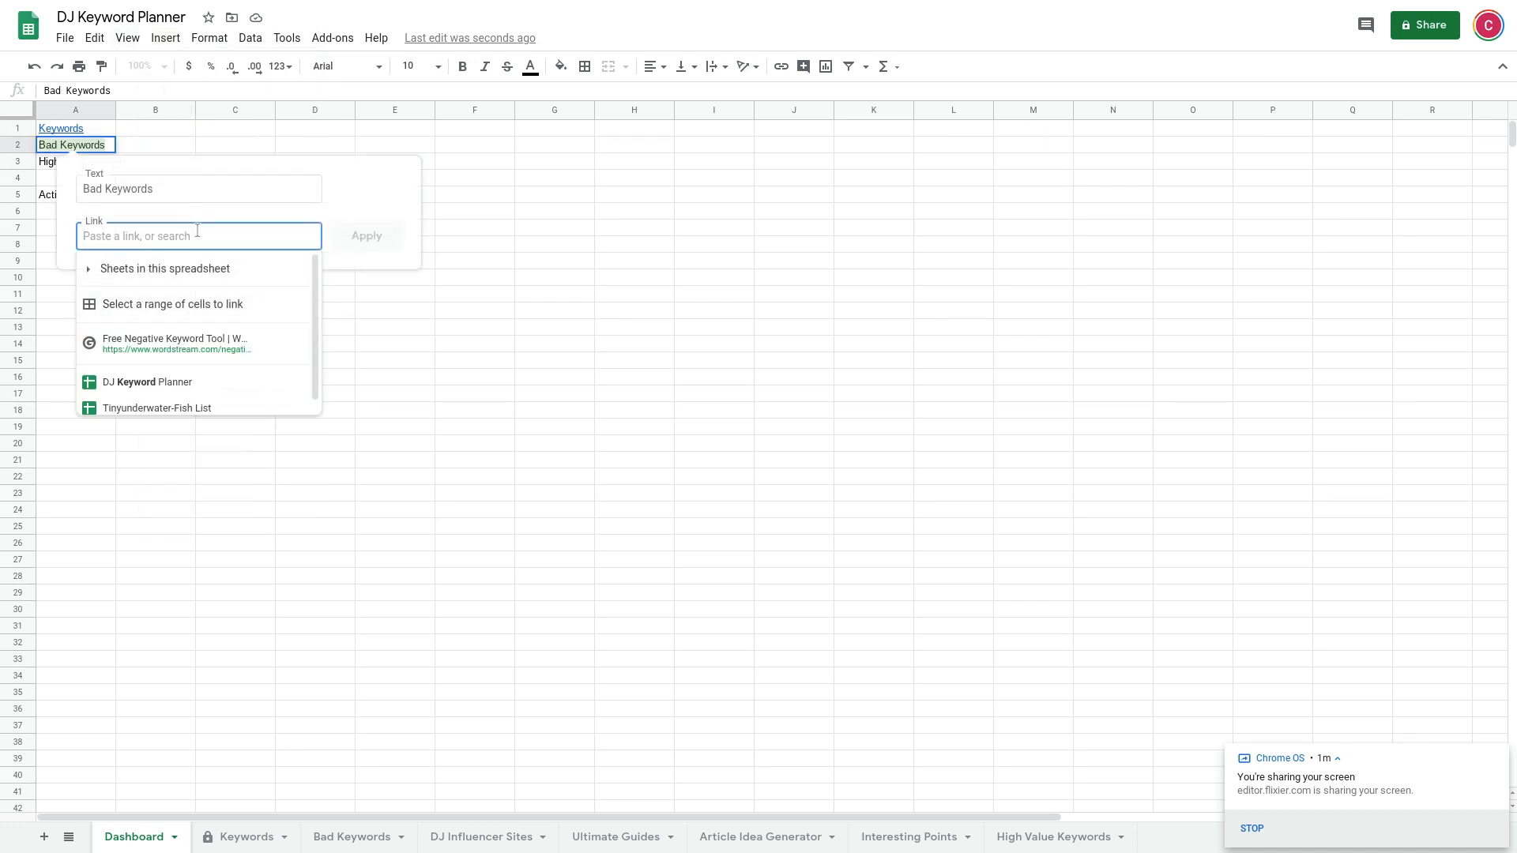
click(88, 269)
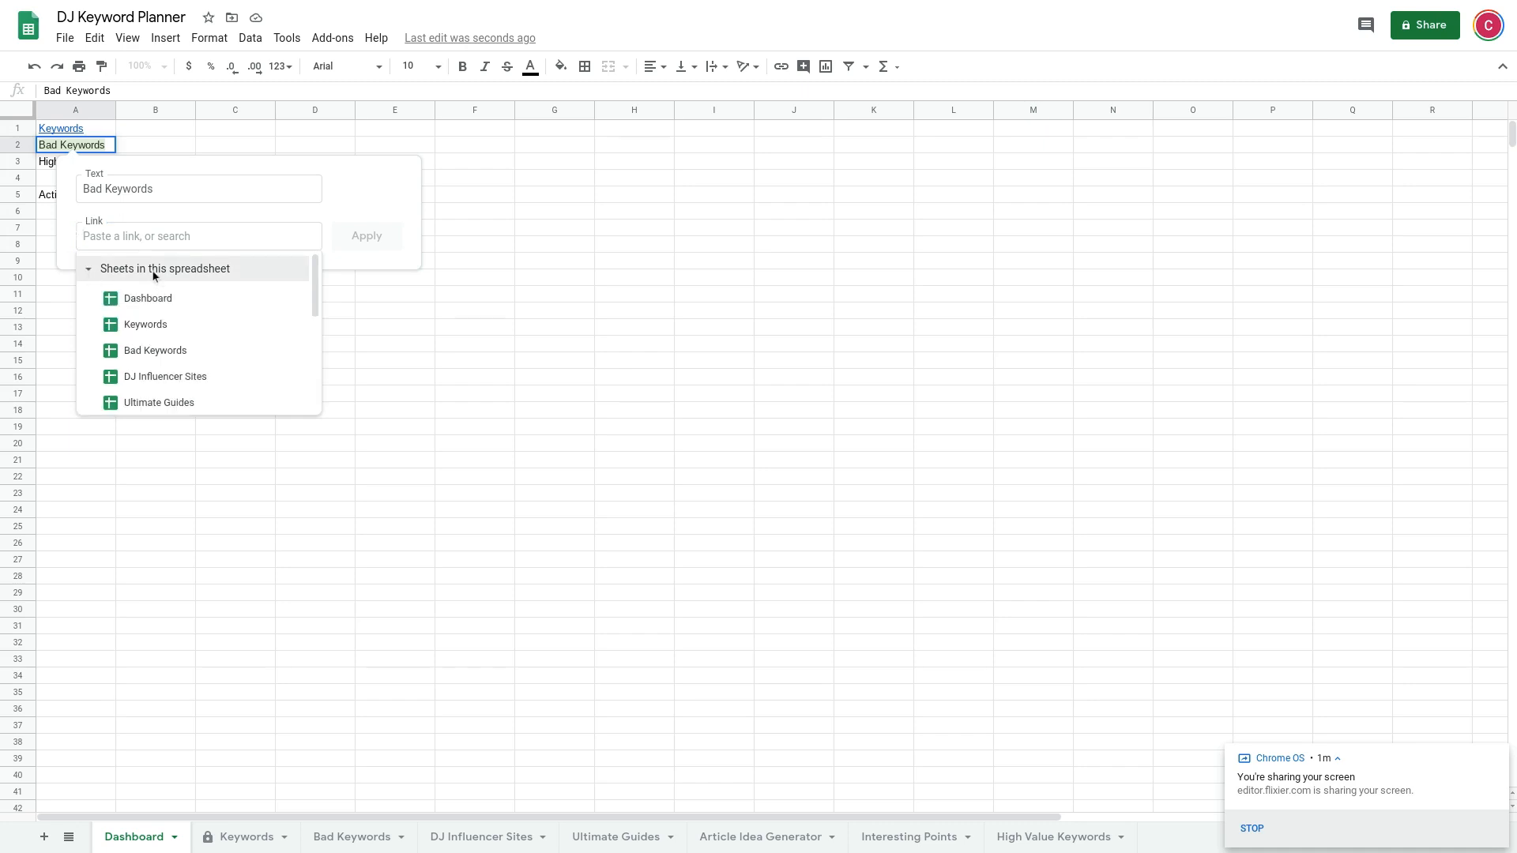
click(162, 357)
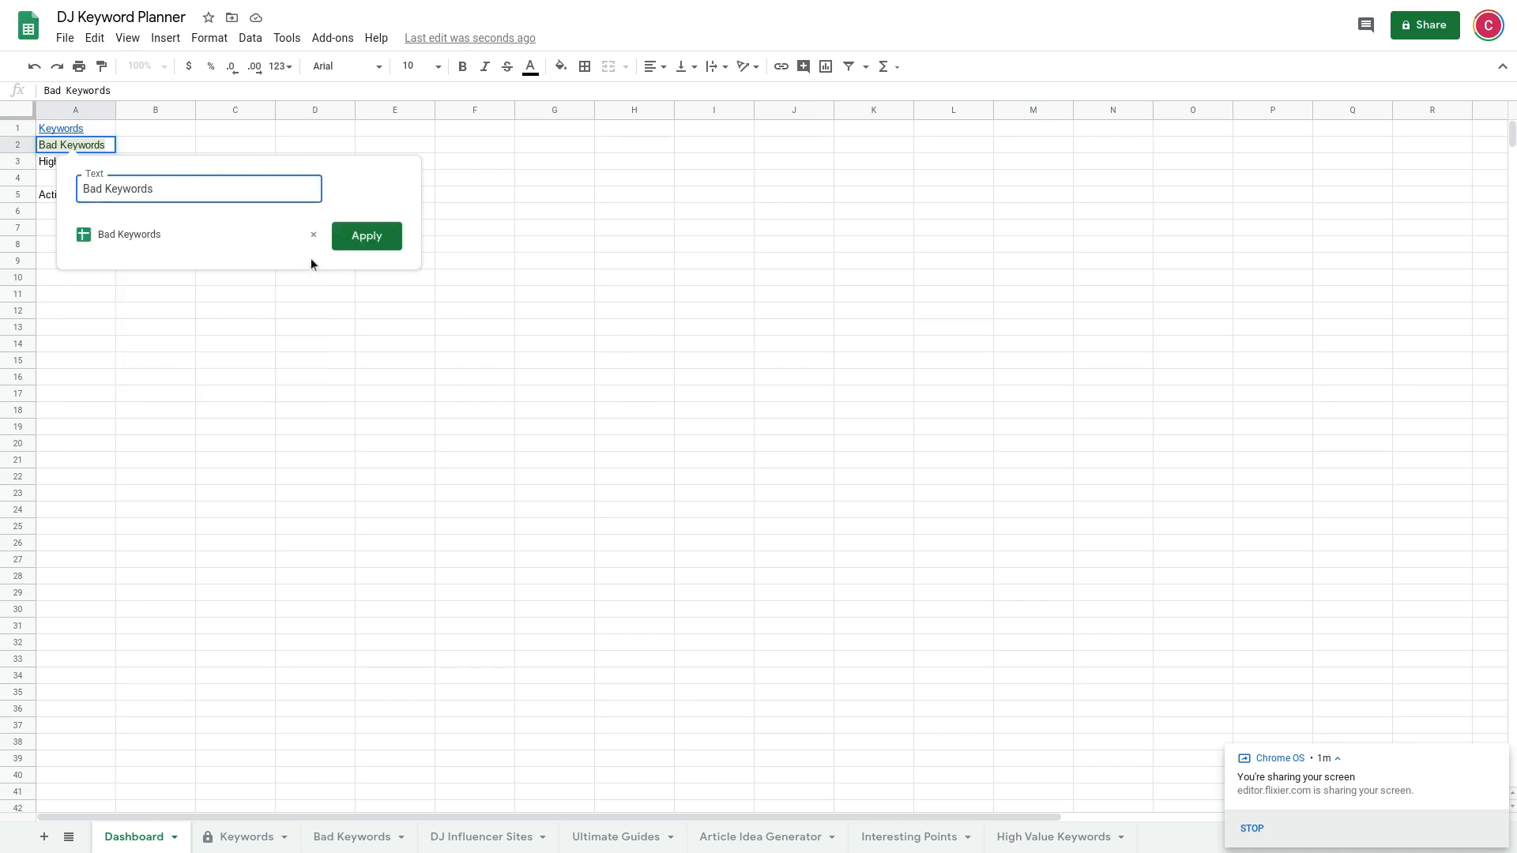
click(350, 239)
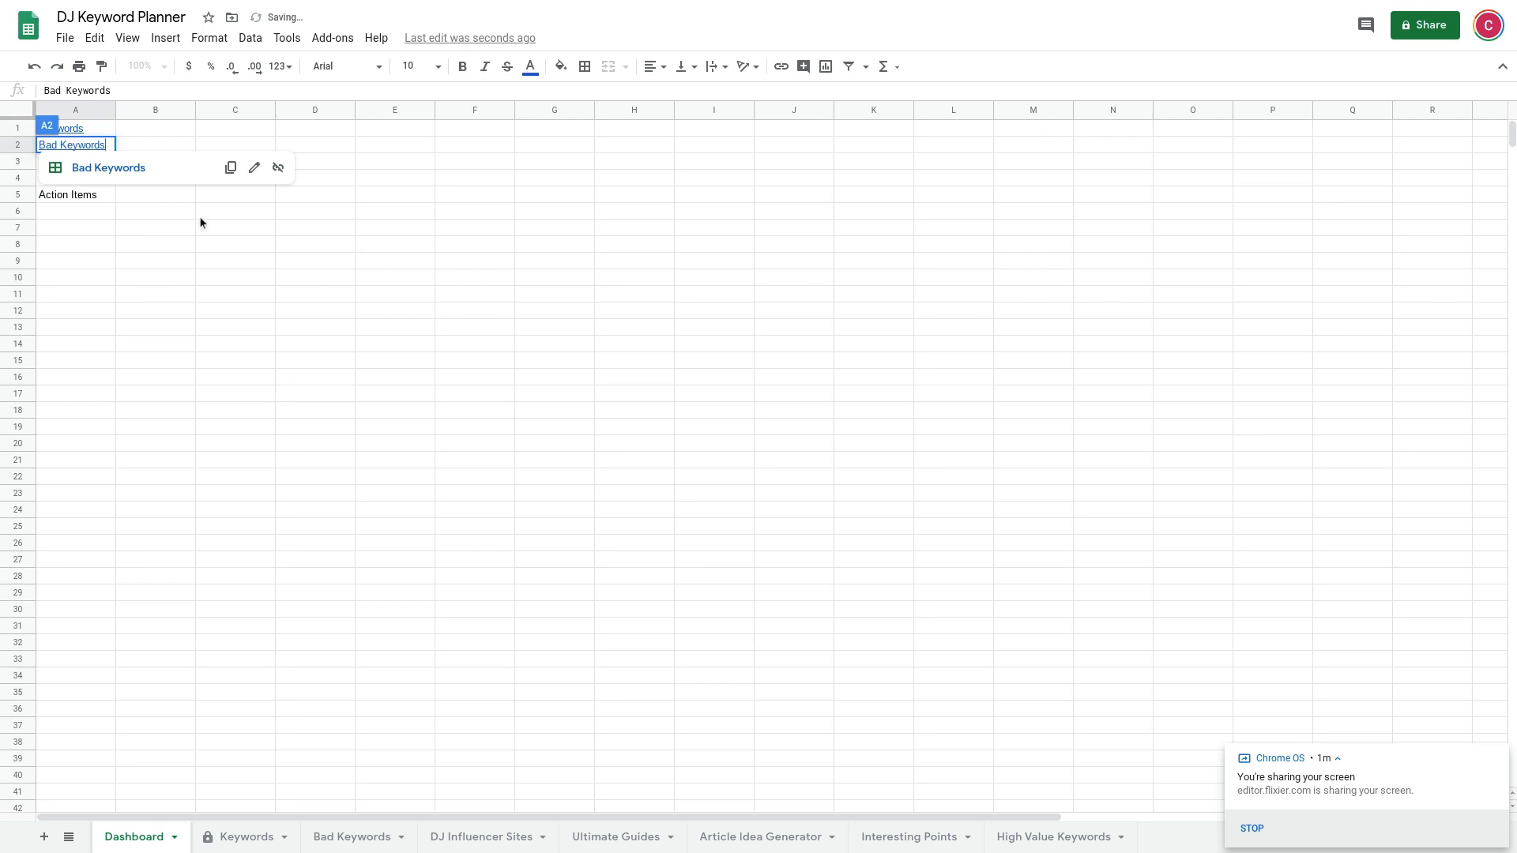
click(199, 217)
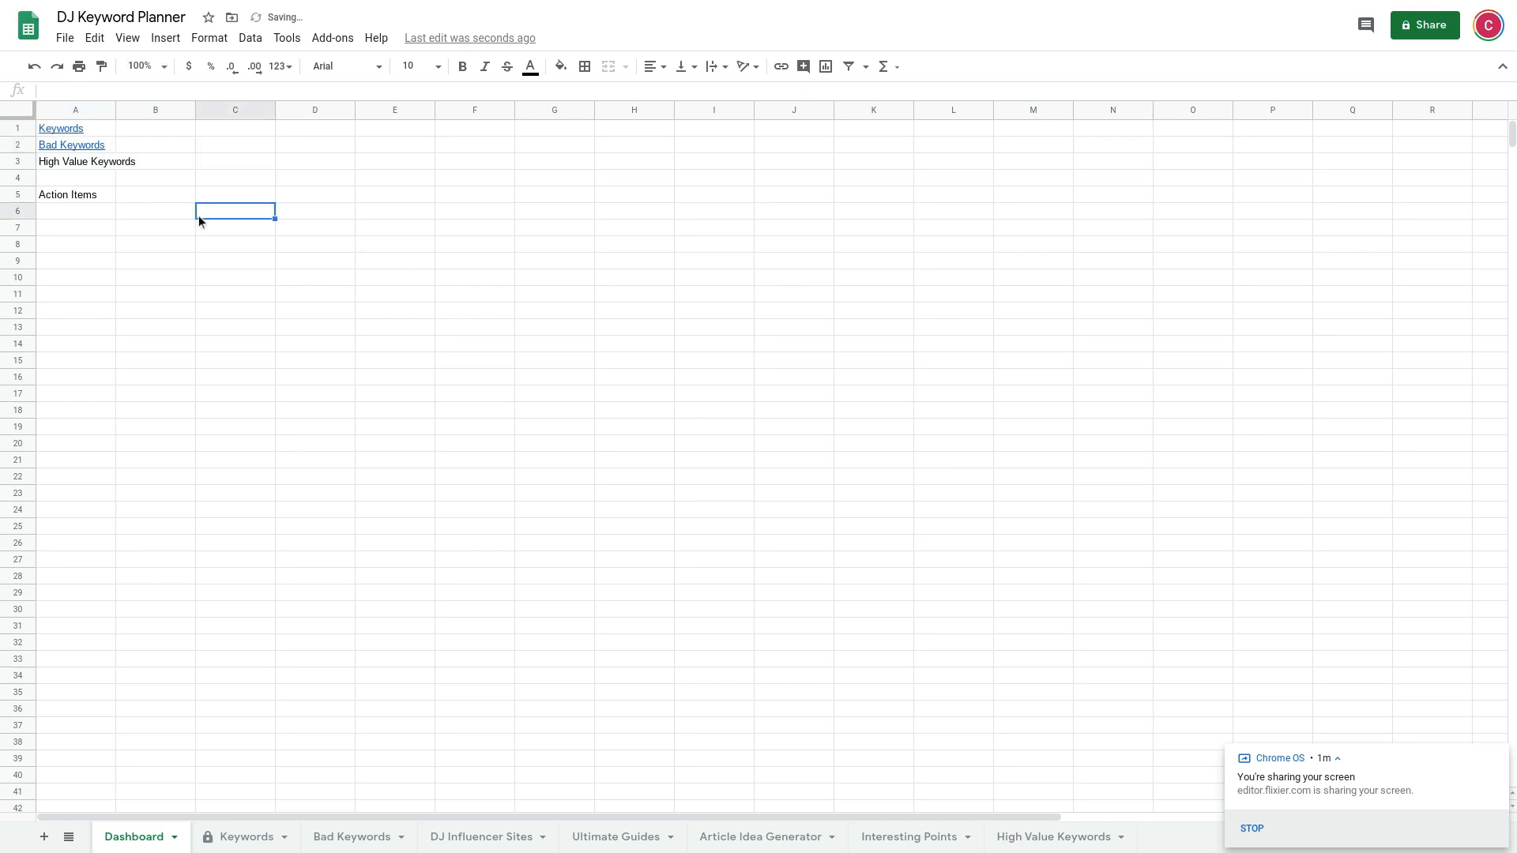
Step: Link the High Value Keywords label in cell A3 to the High Value Keywords sheet and fit column A's width to its contents
click(96, 165)
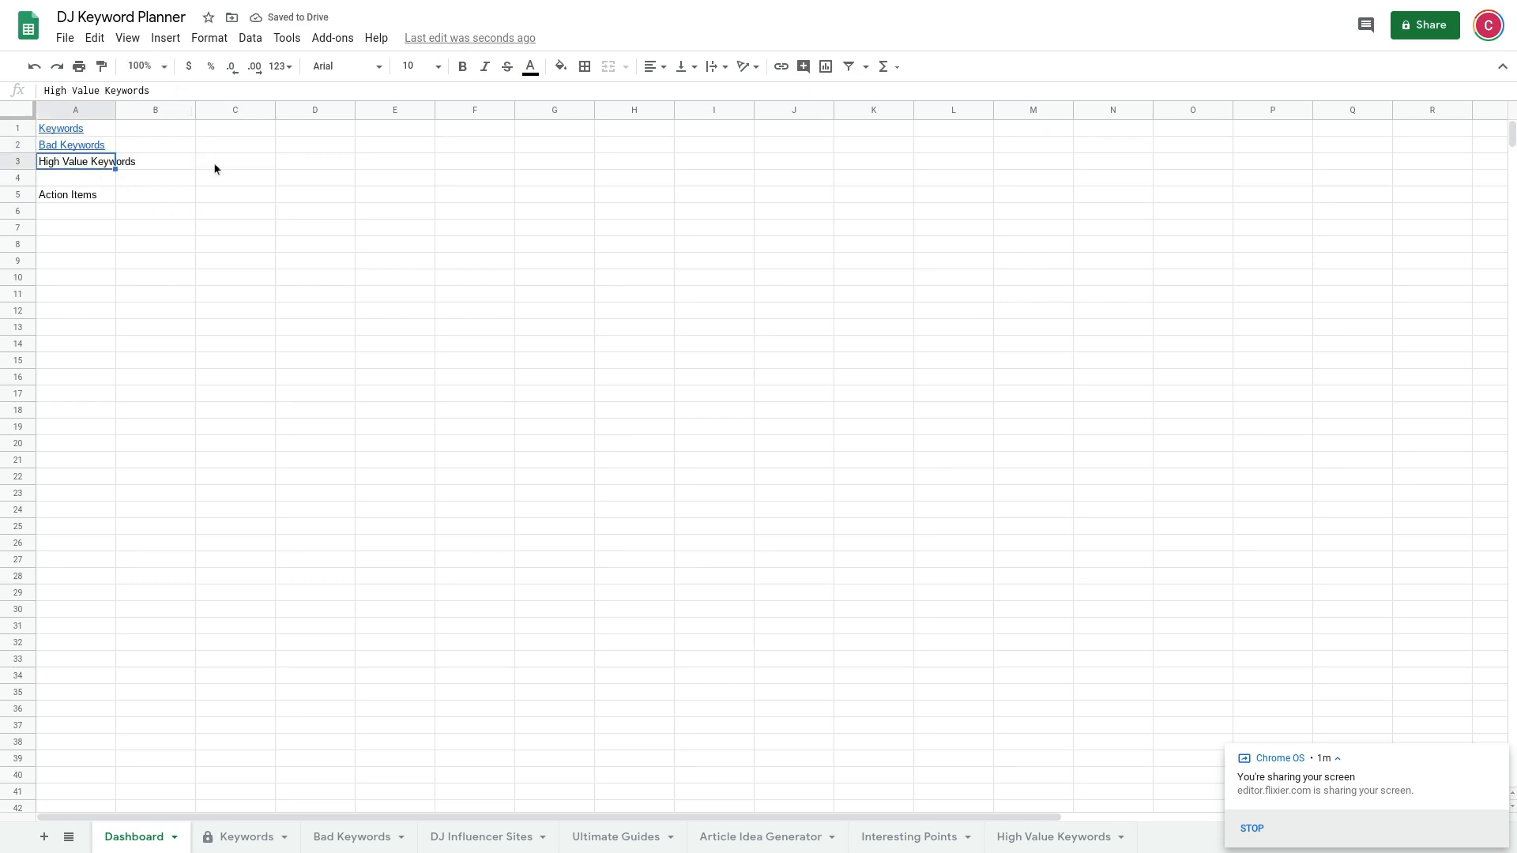
key(ctrl+k)
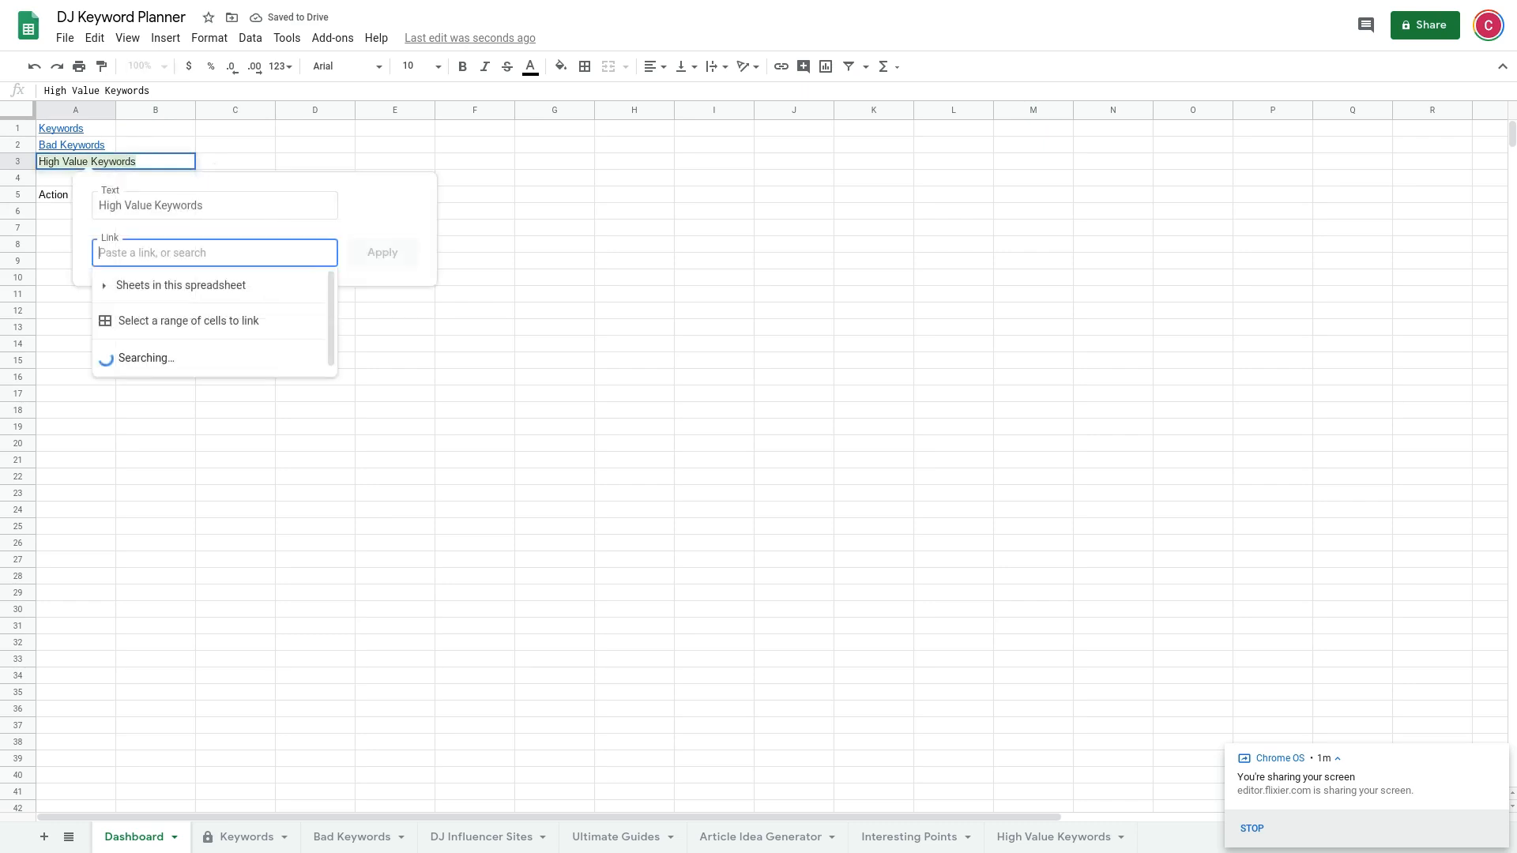
click(100, 285)
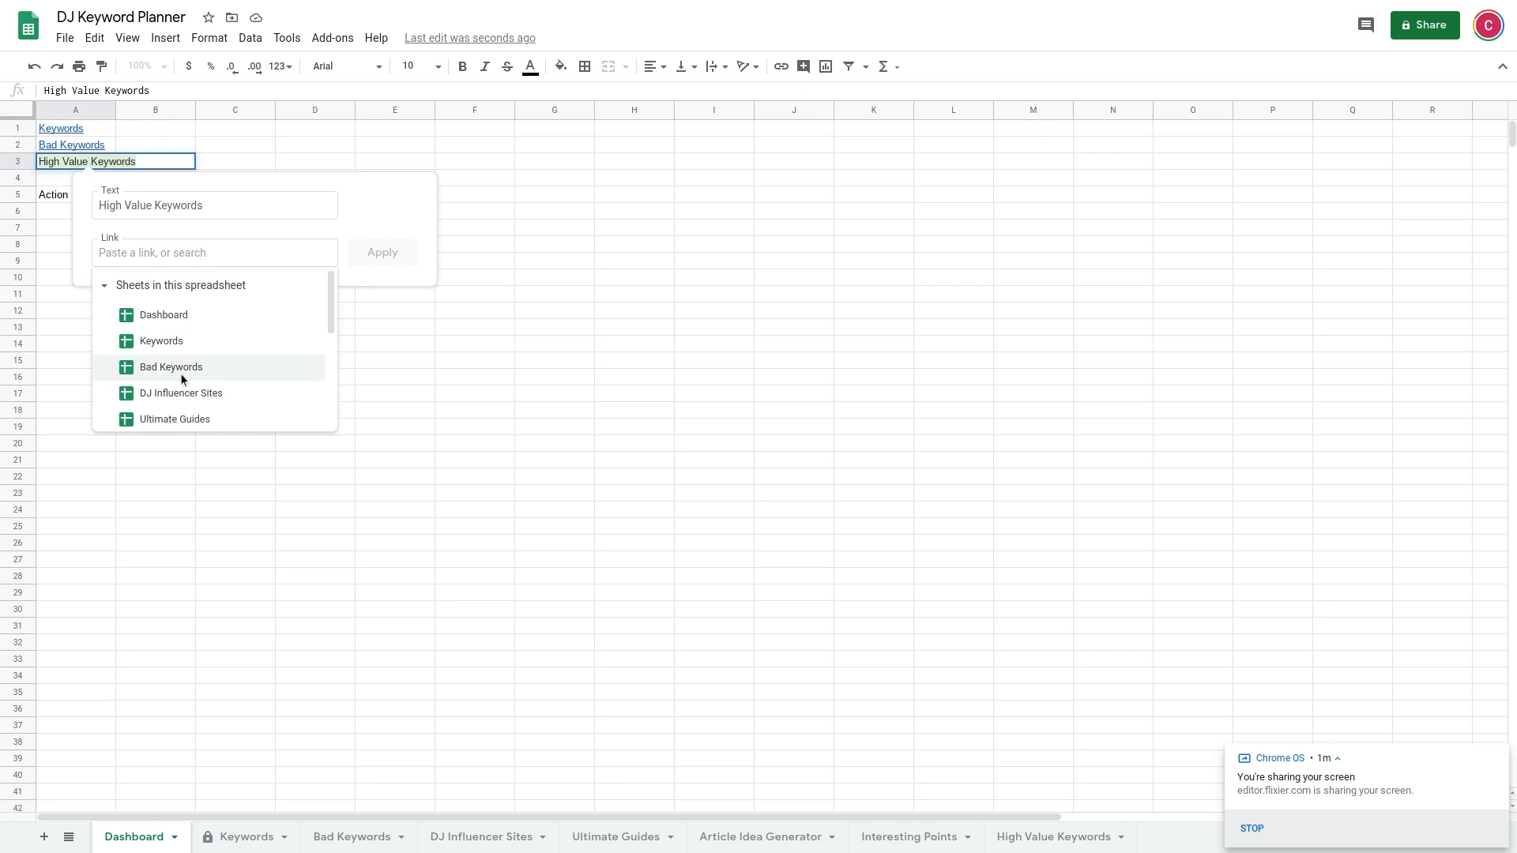
scroll(235, 391, down, 2)
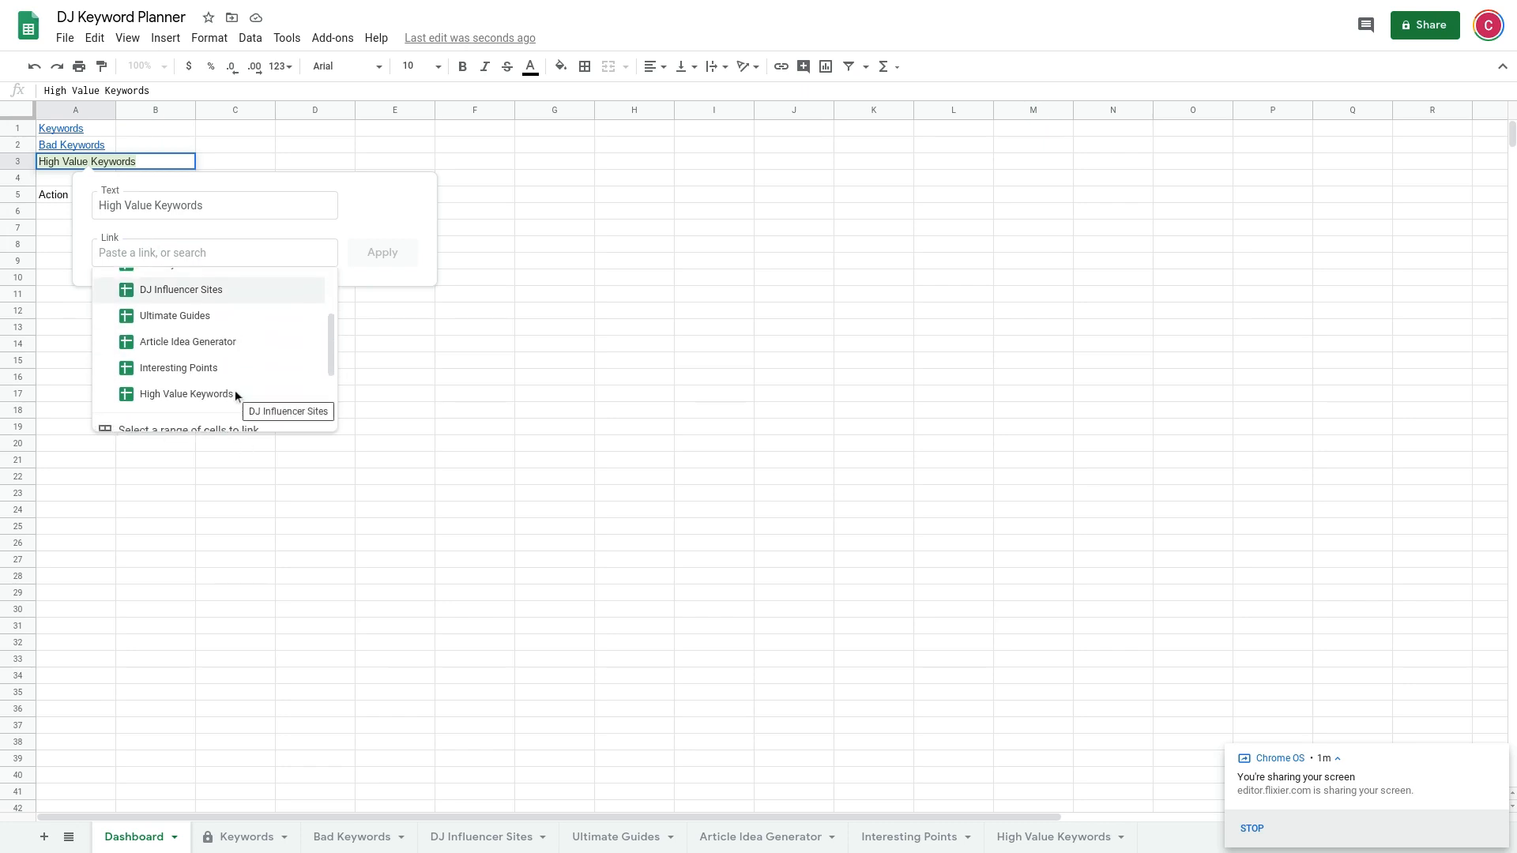
scroll(234, 390, down, 1)
click(205, 368)
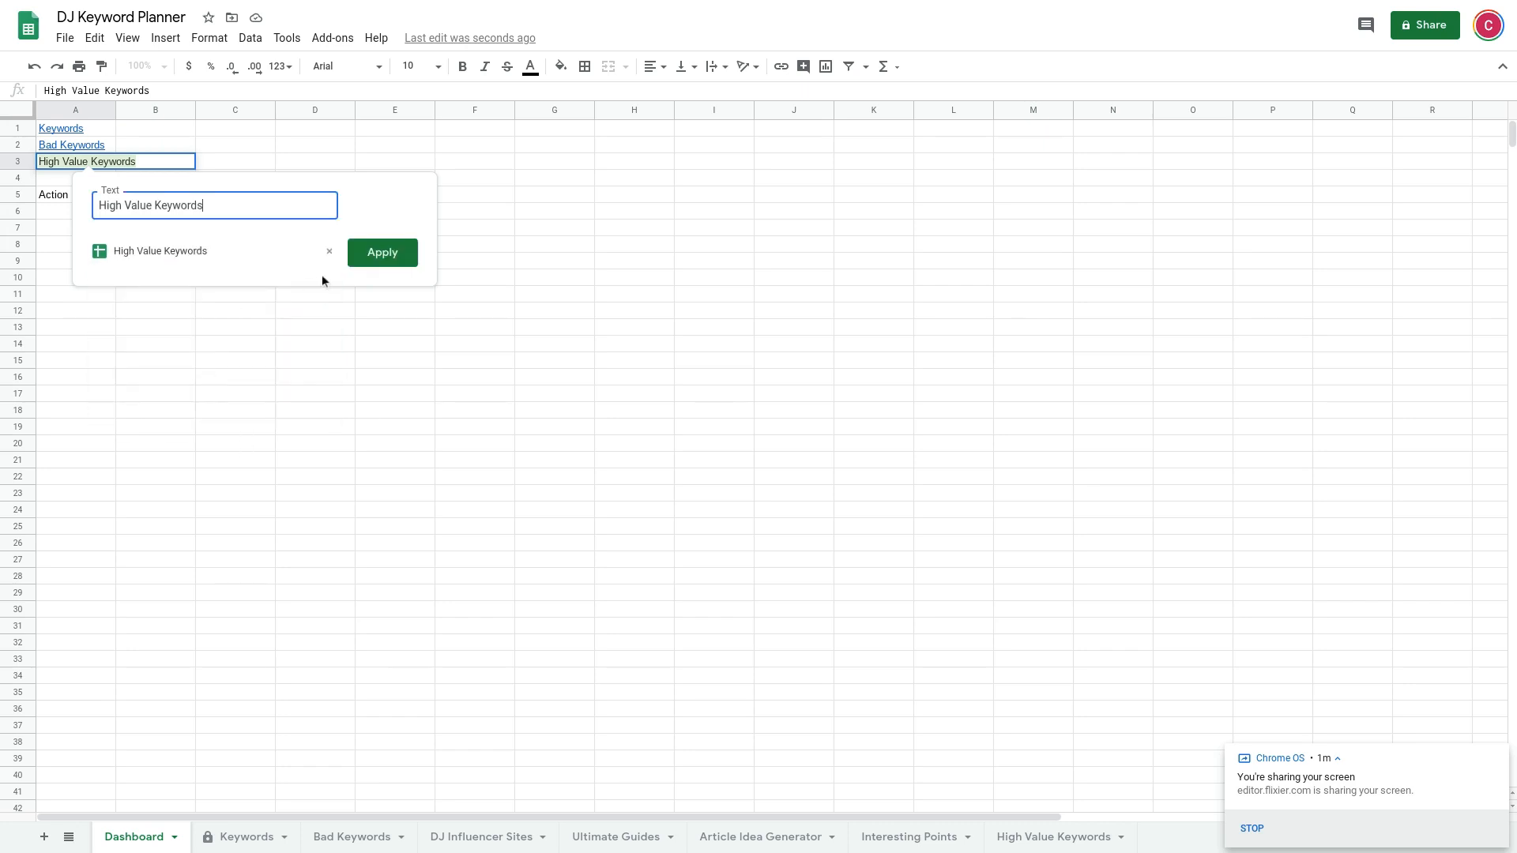
click(375, 263)
click(387, 217)
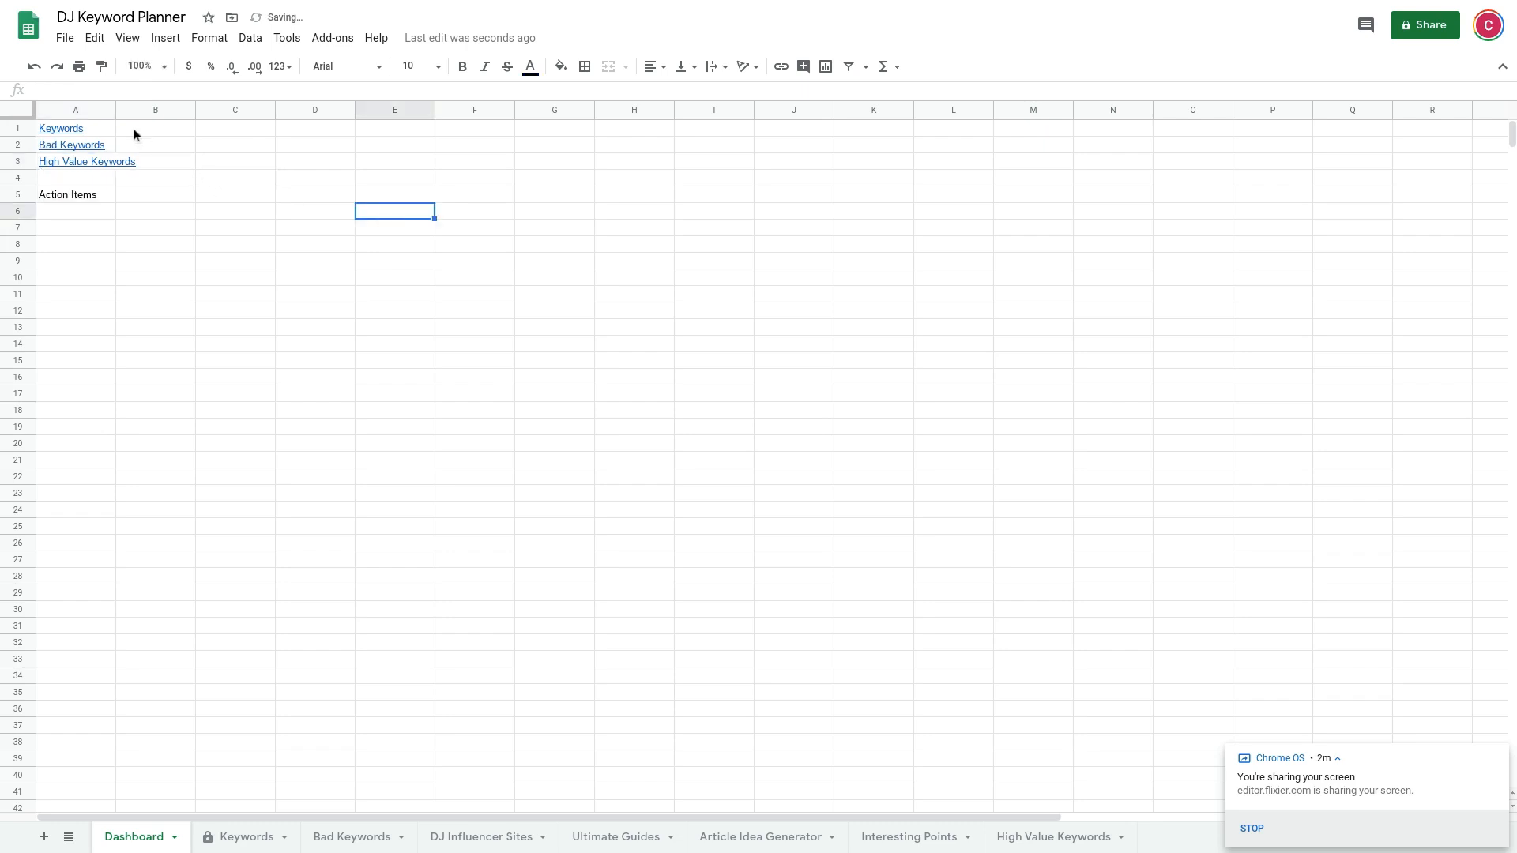
double_click(115, 110)
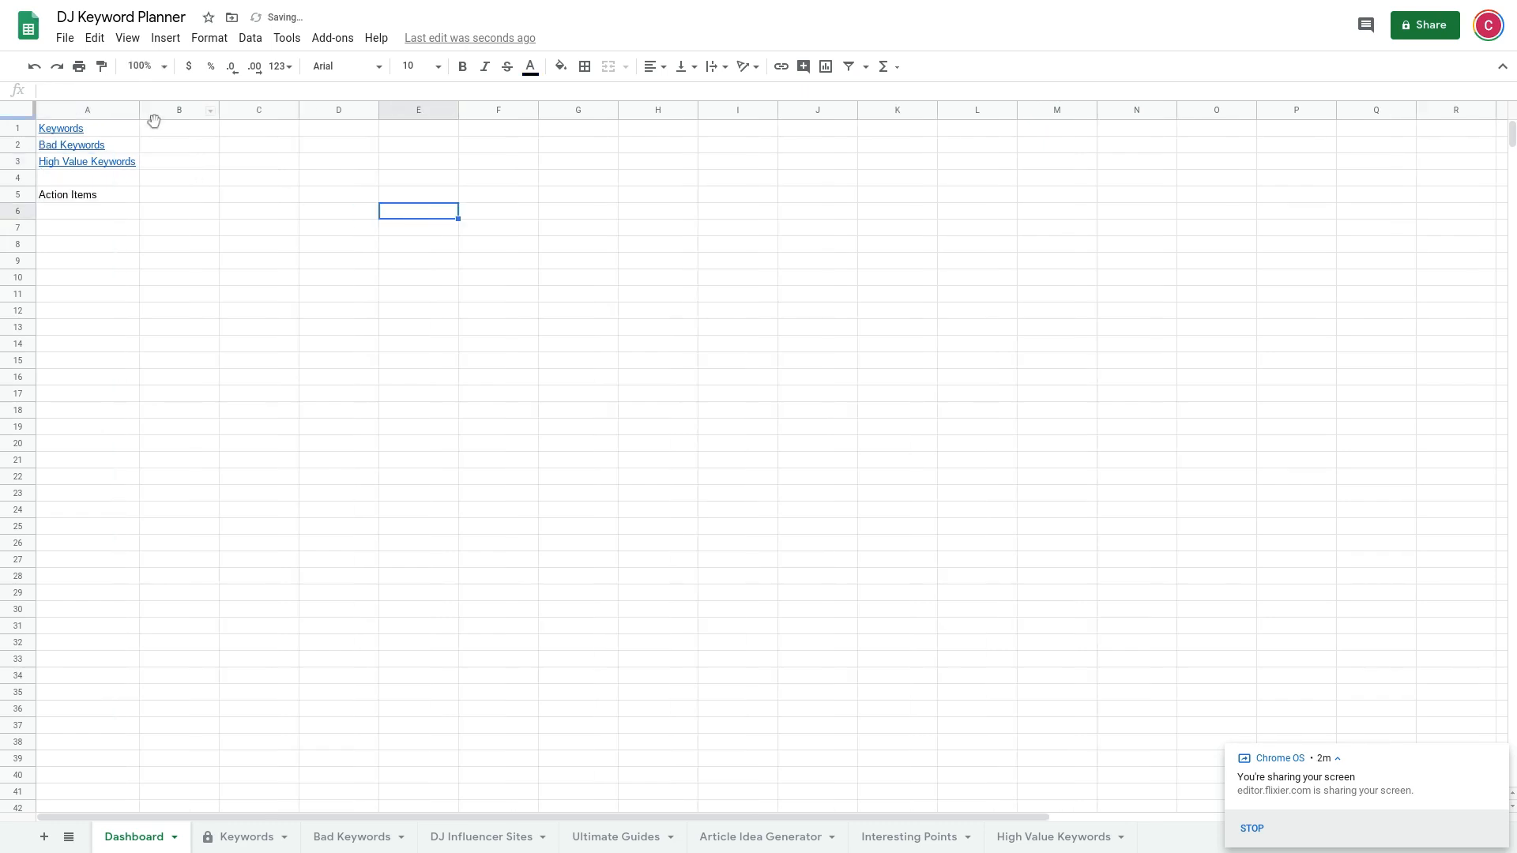
mouse_move(89, 143)
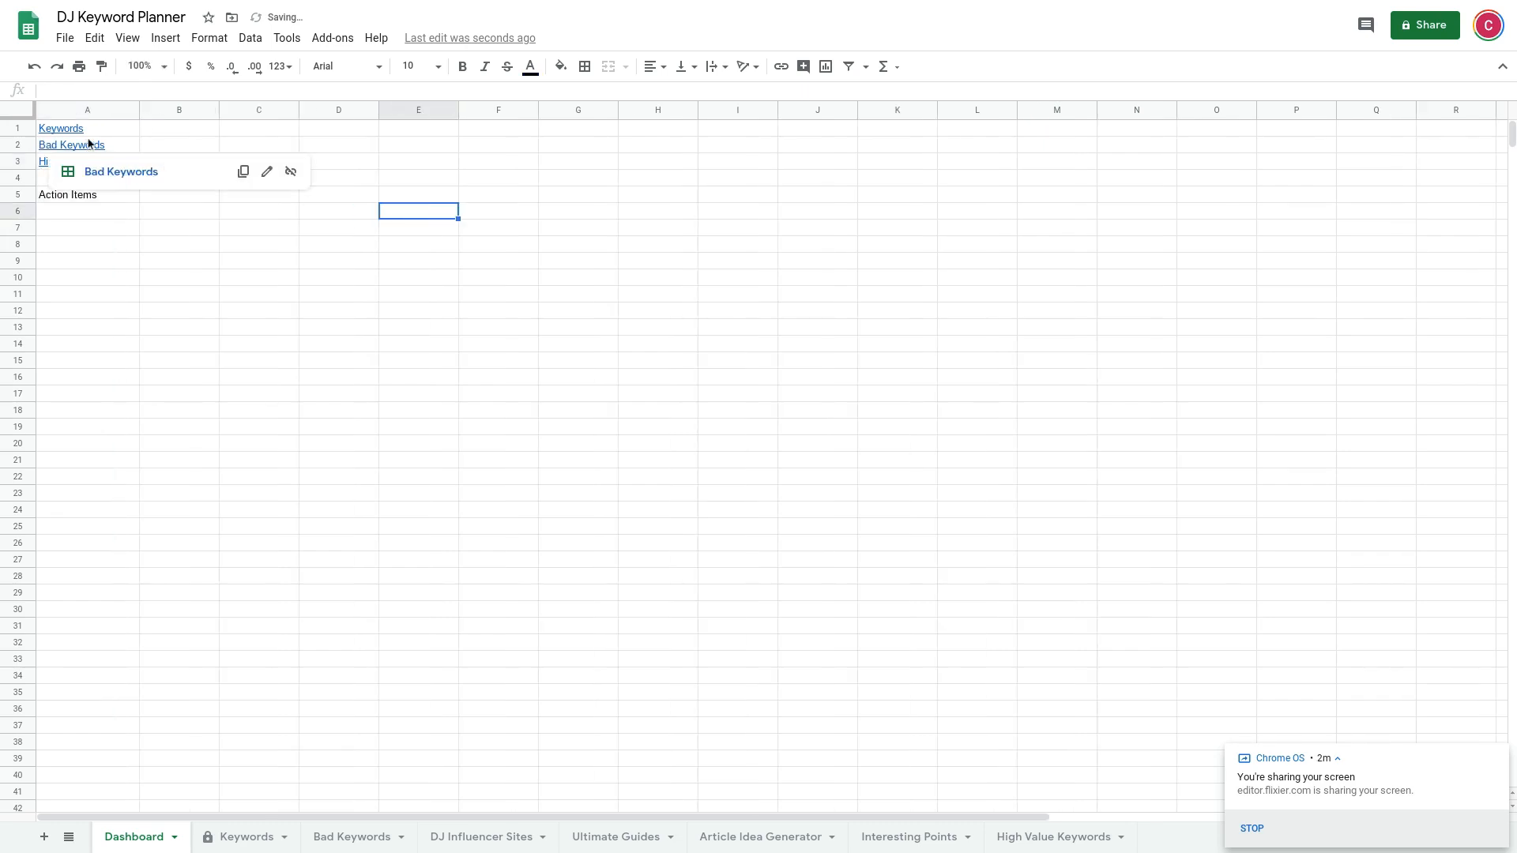
Step: Enter the formula =COUNT(Keywords!D2:D) in cell B1 of the Dashboard sheet
click(162, 131)
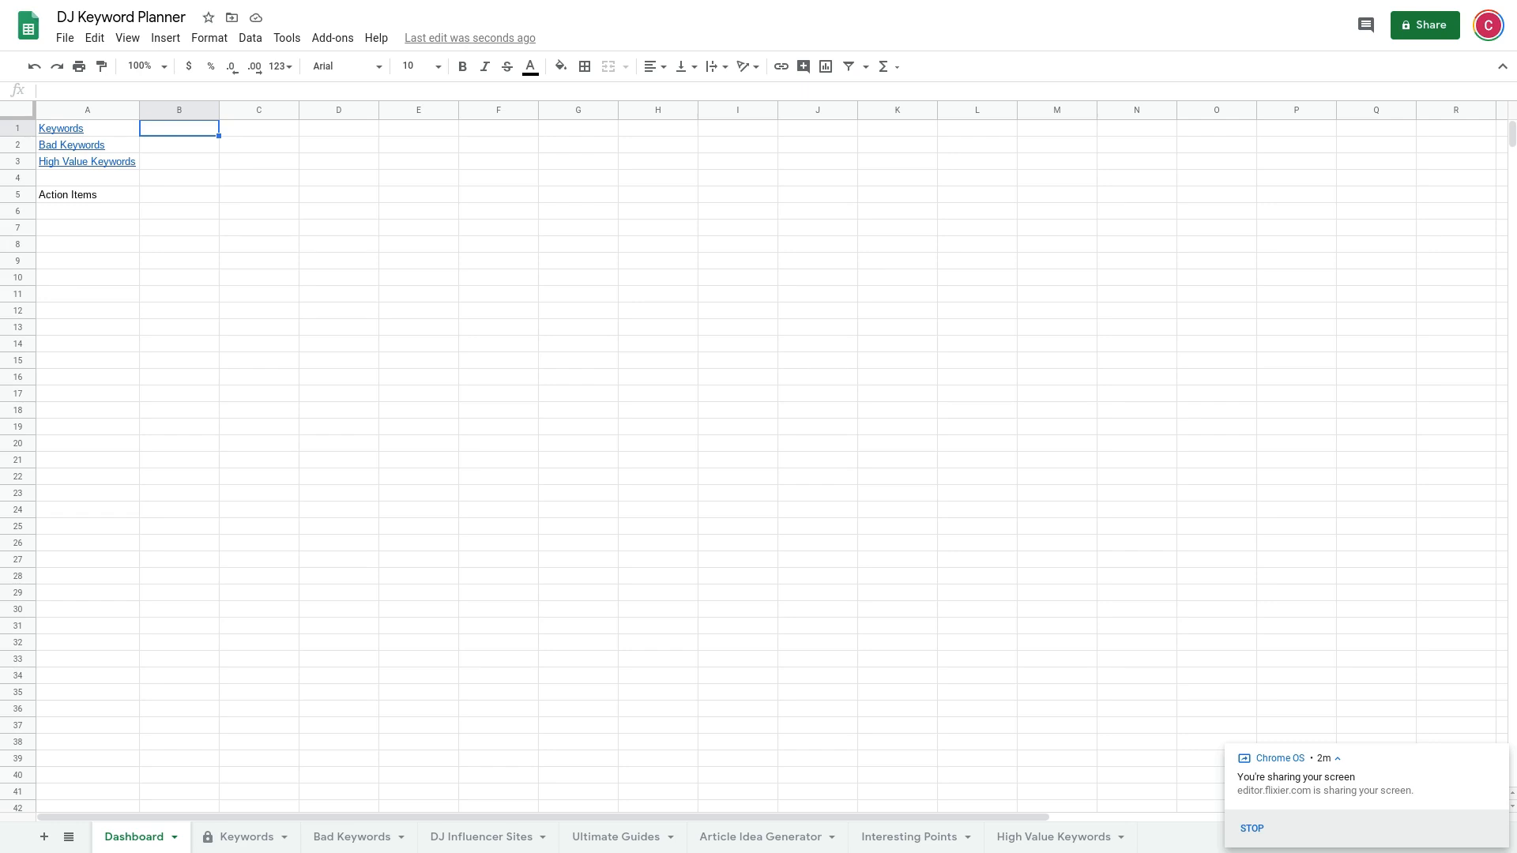
text(=COUNT()
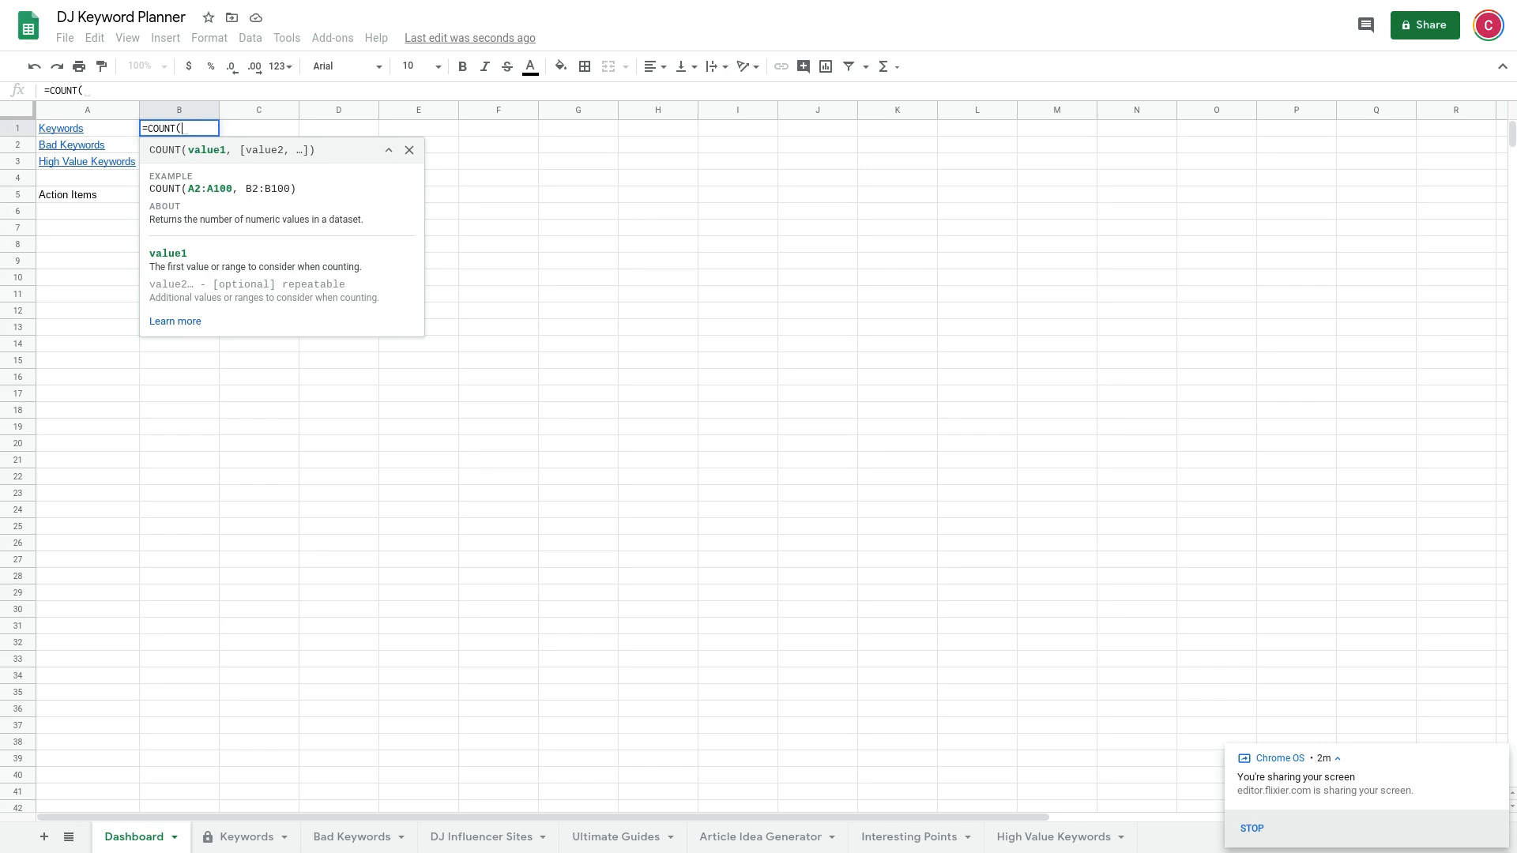
text(Key)
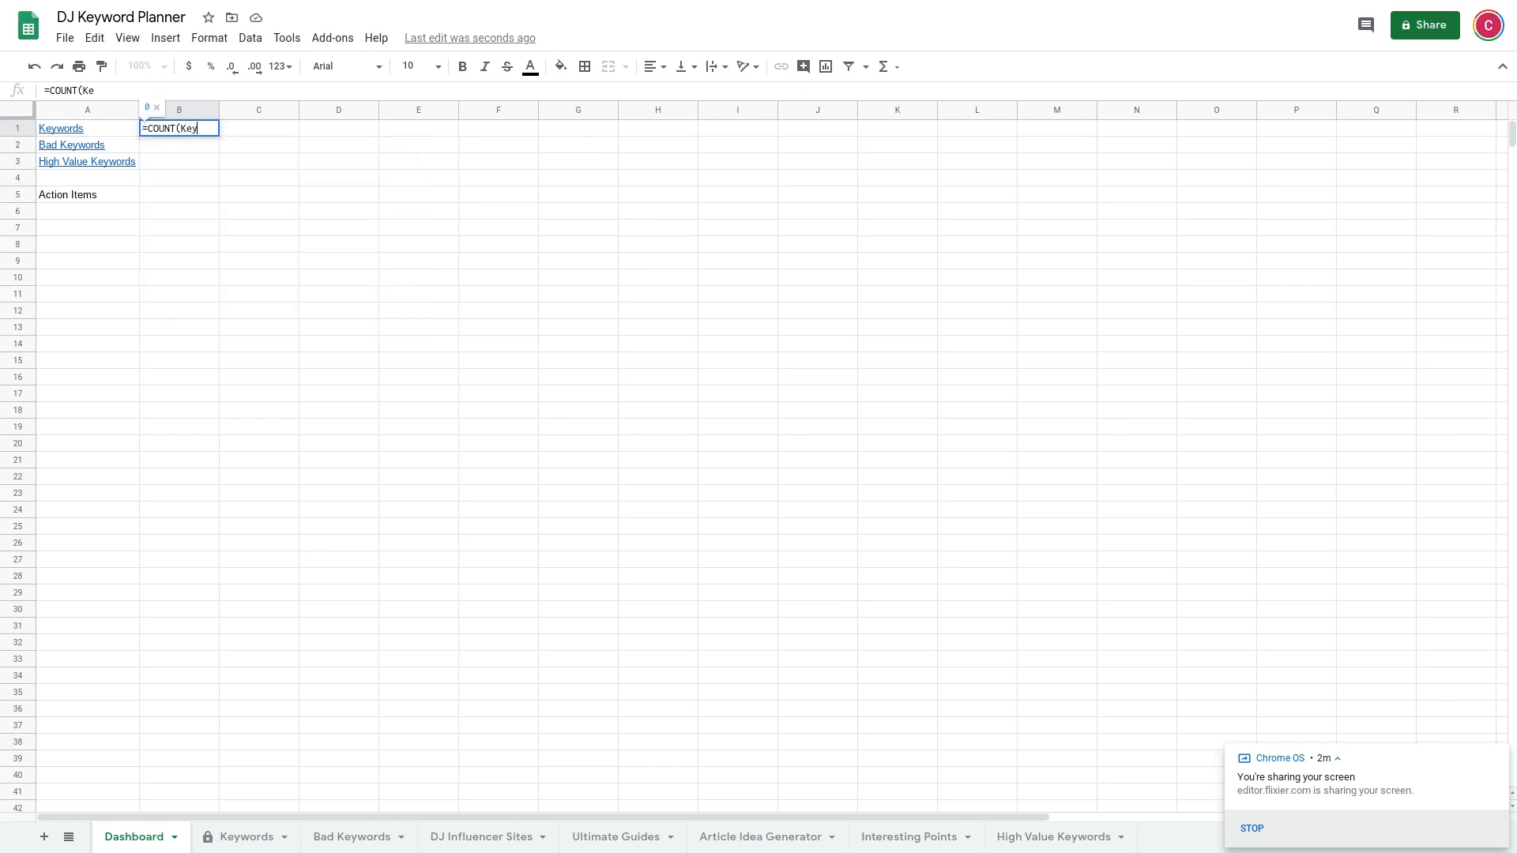
text(words!D2:D)
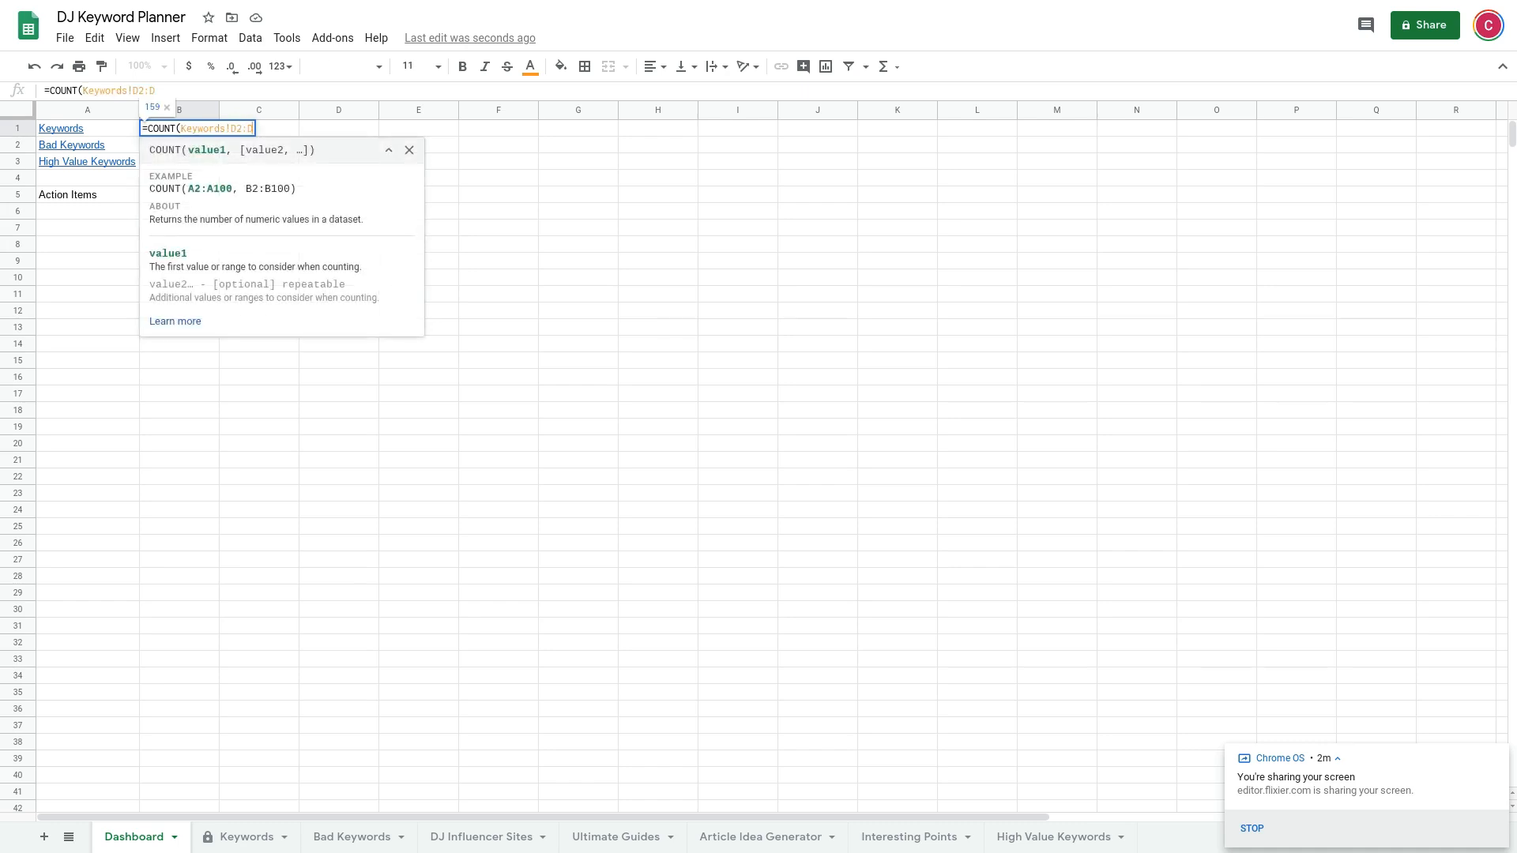
text())
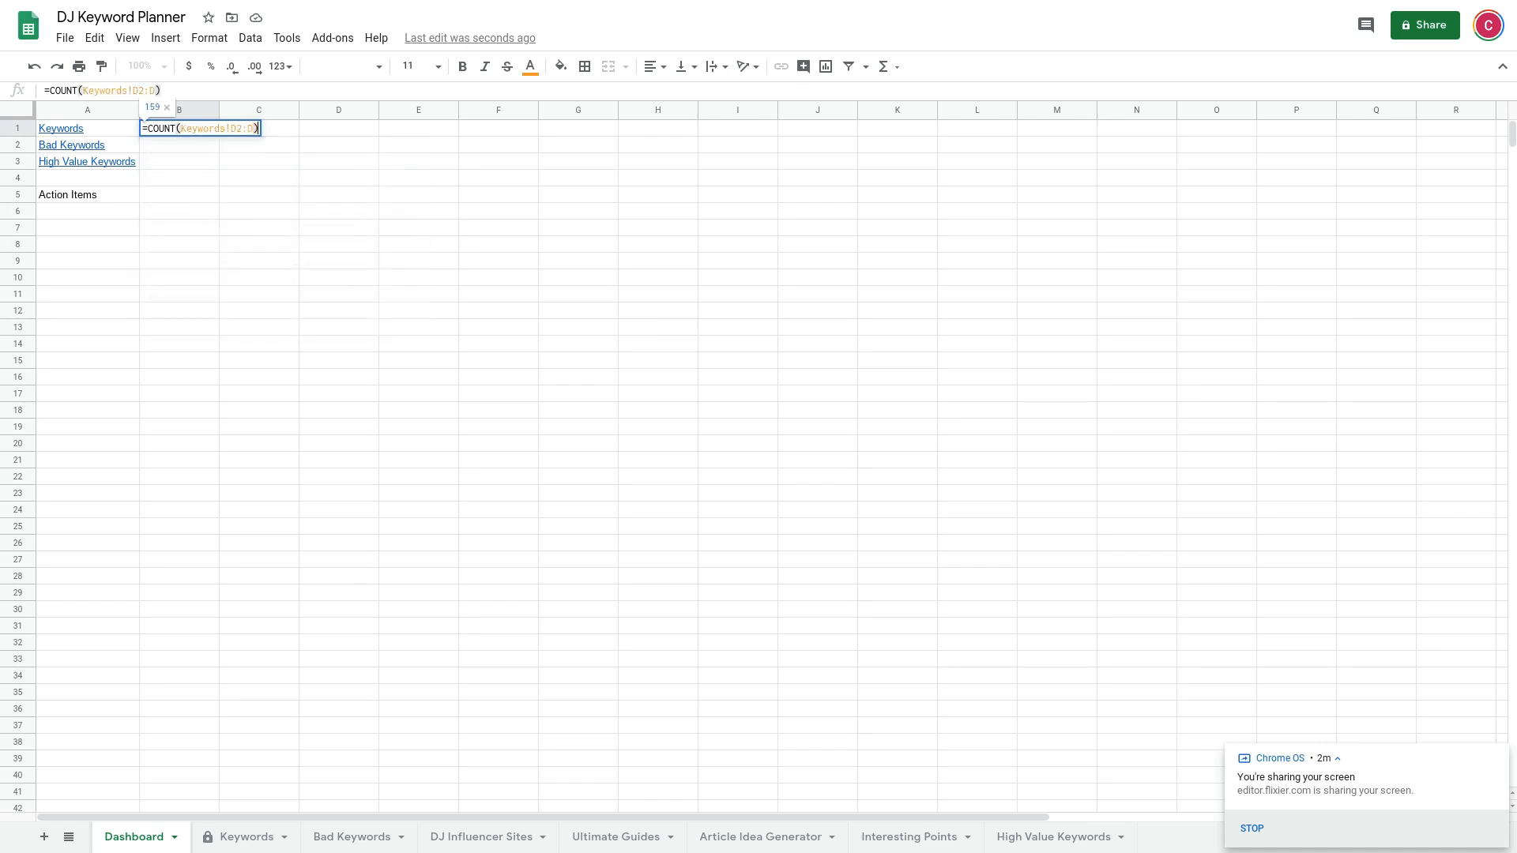
key(Return)
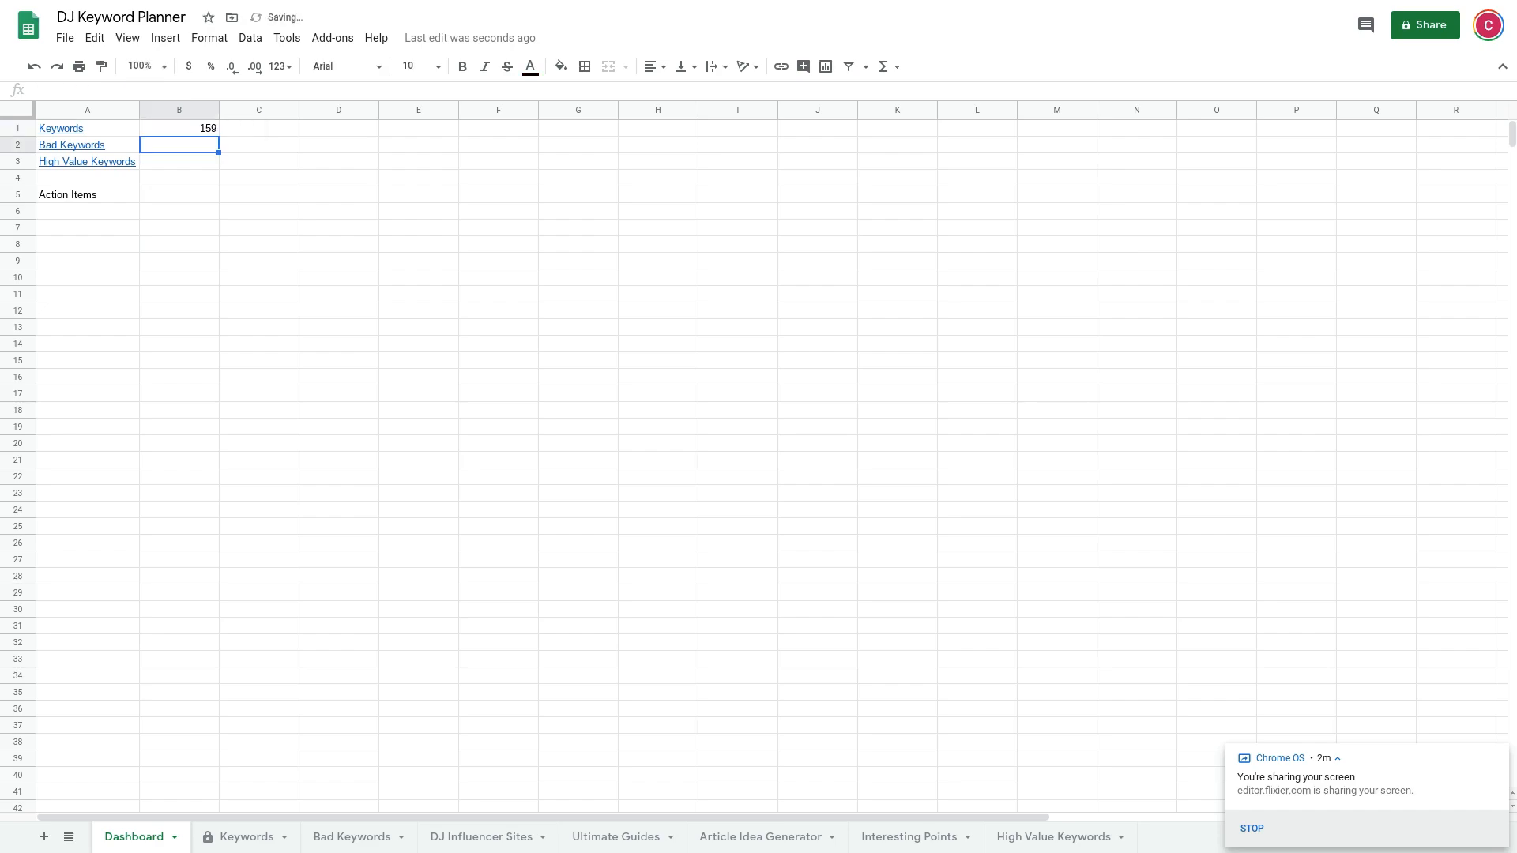
Step: Examine the average monthly searches in column D of the Keywords sheet down to its last row, and return to the Dashboard sheet
click(177, 127)
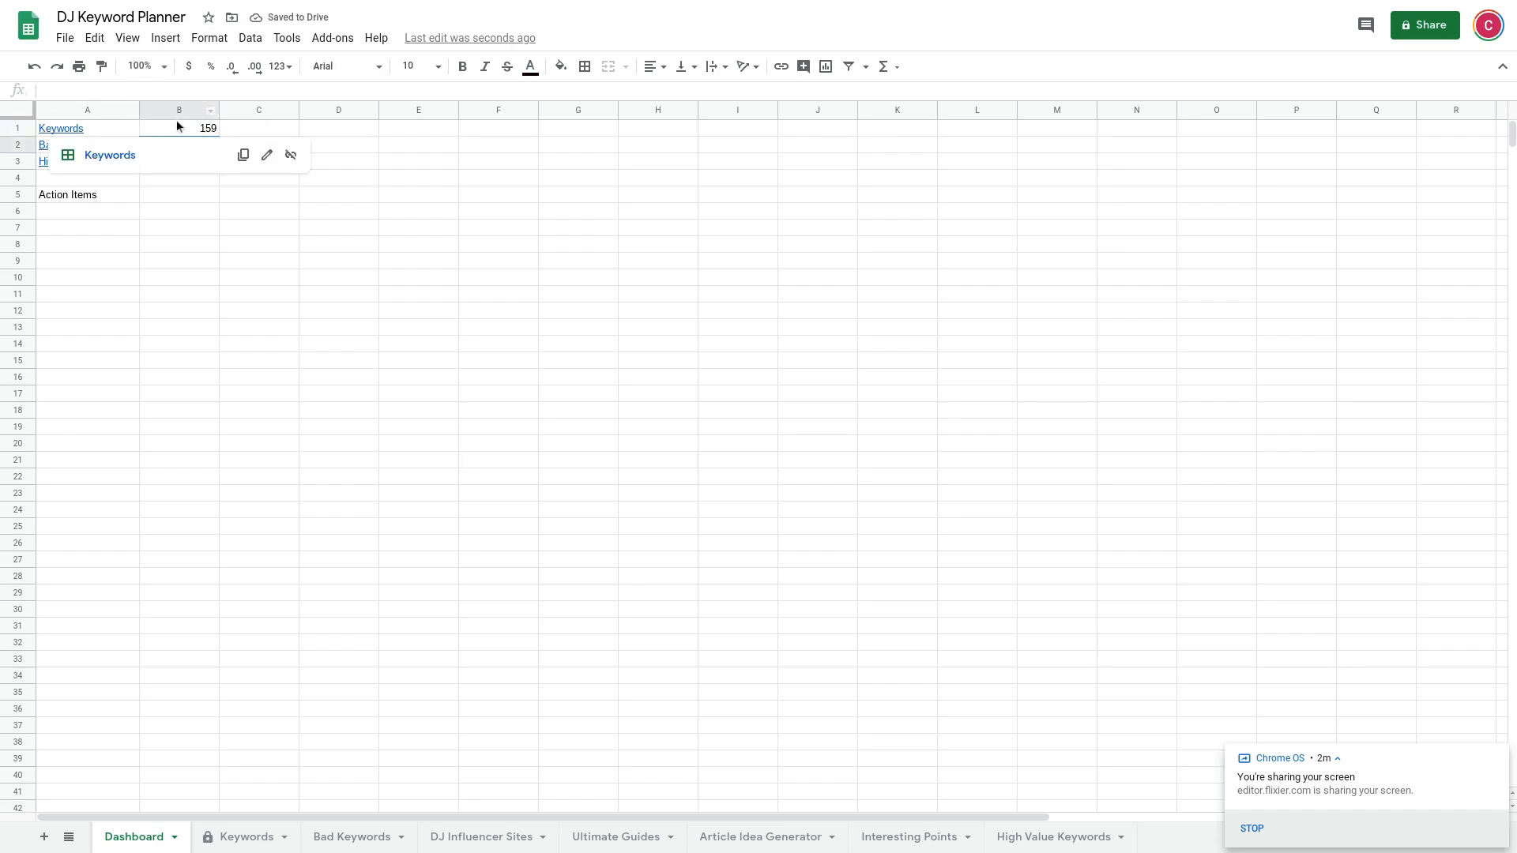
click(246, 838)
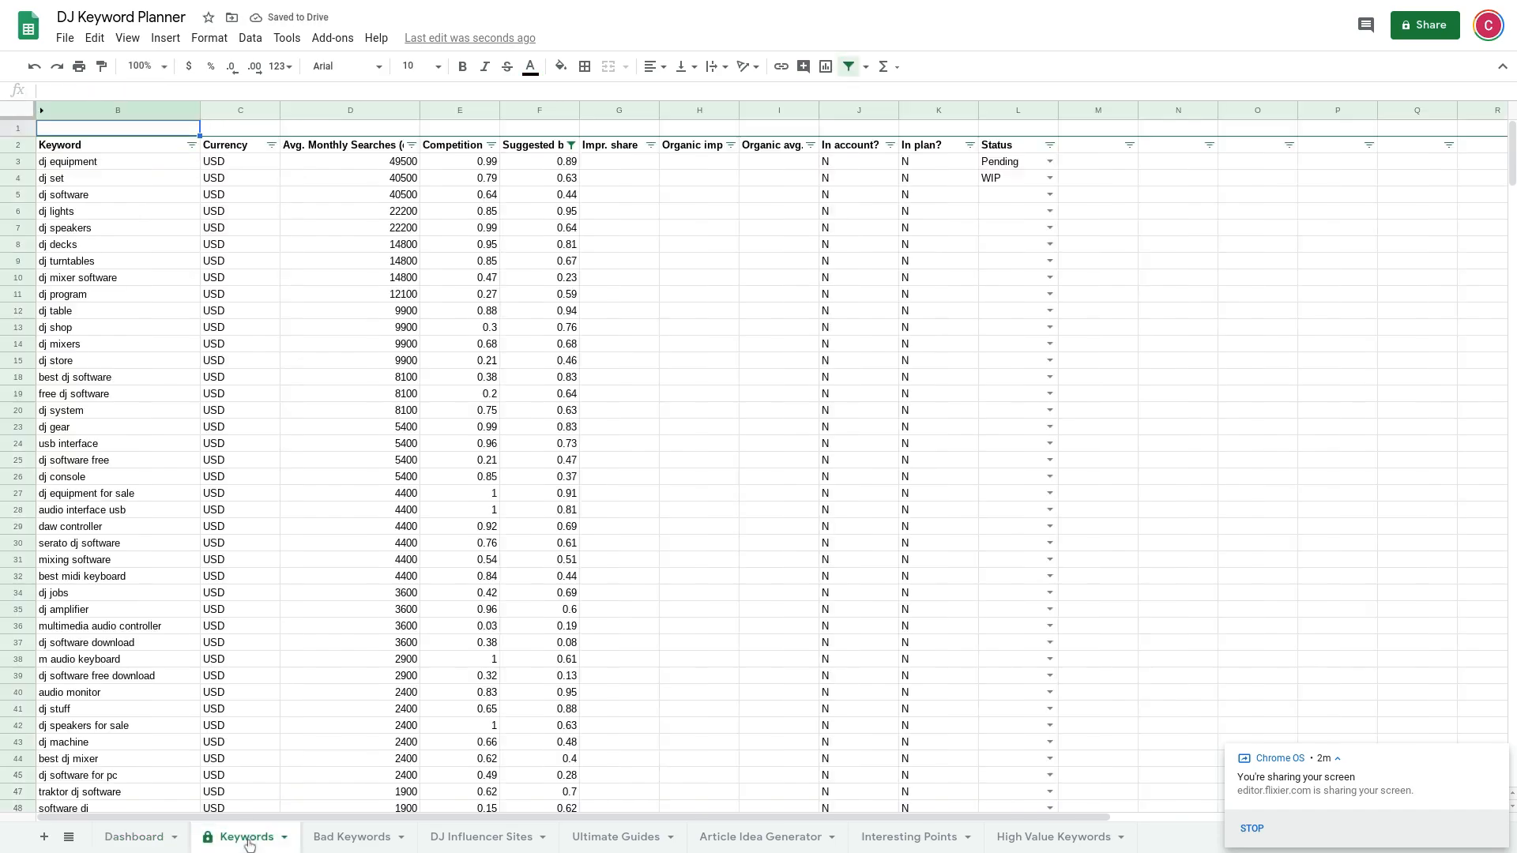
scroll(367, 525, down, 6)
scroll(367, 525, up, 6)
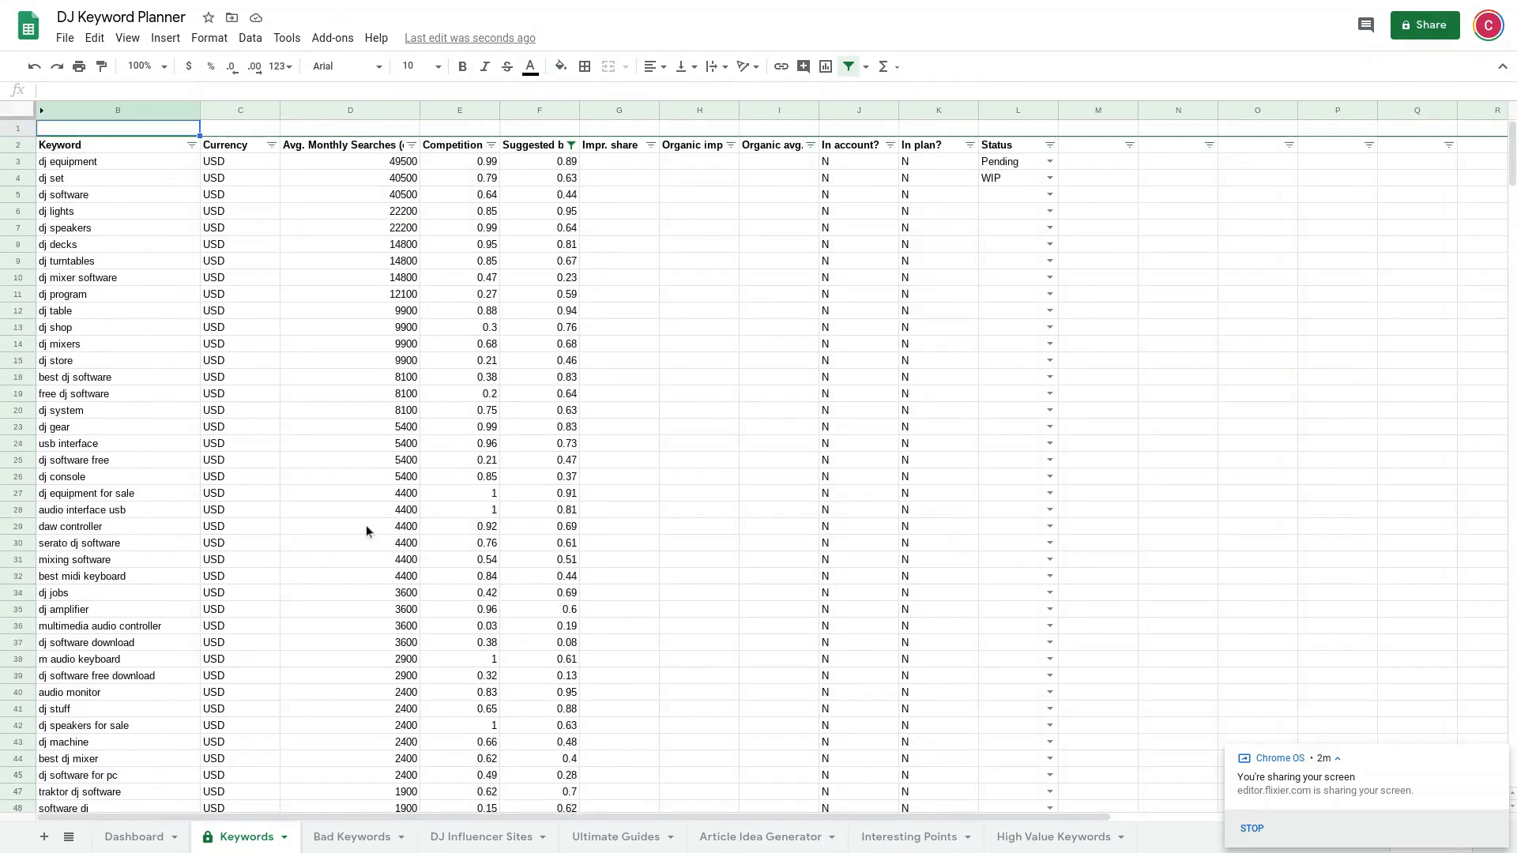
scroll(367, 525, down, 20)
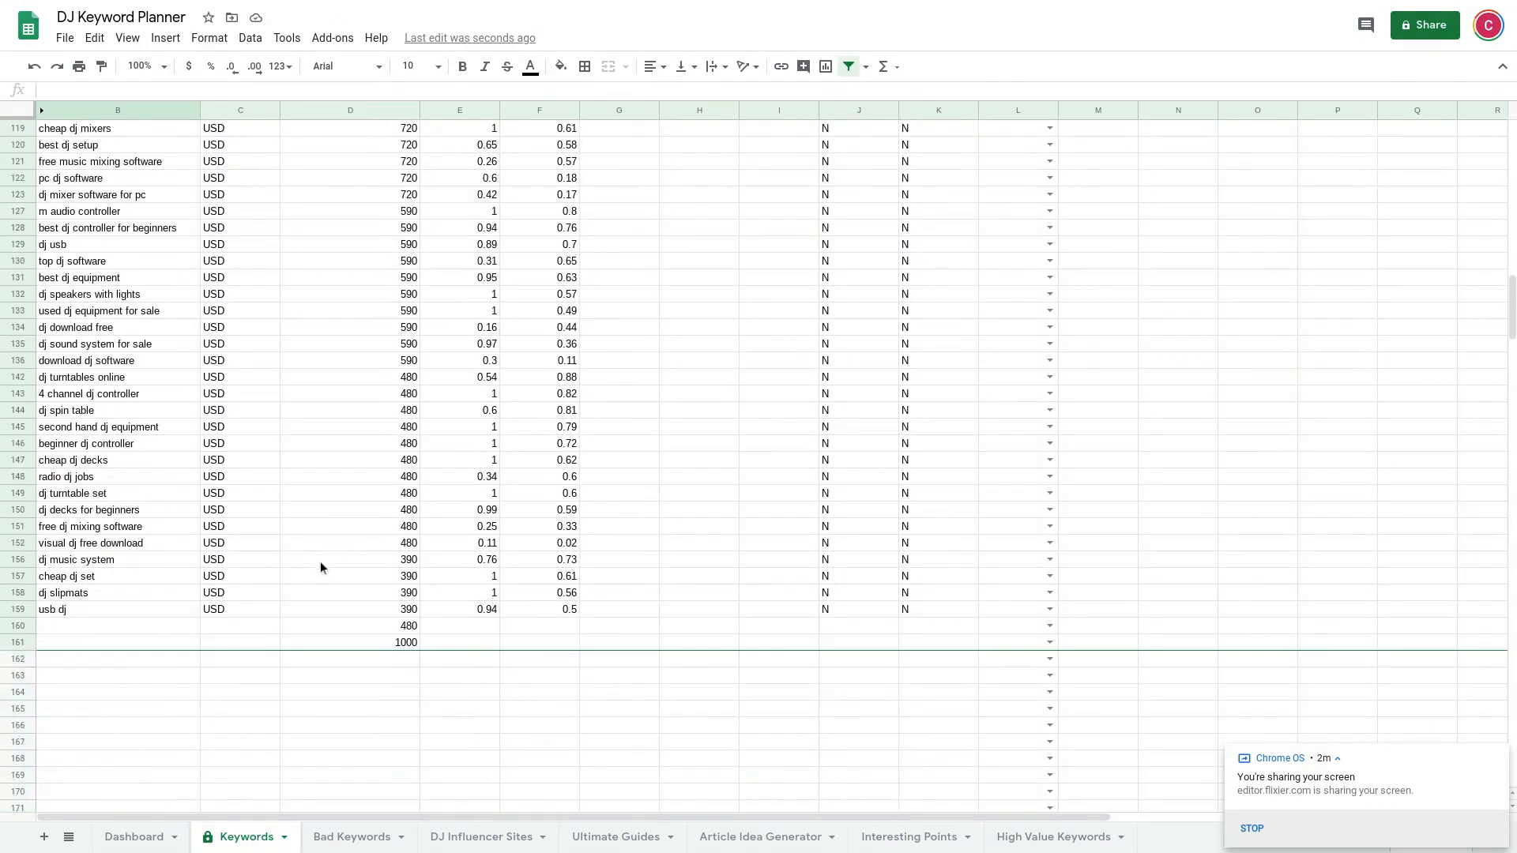
scroll(303, 498, up, 20)
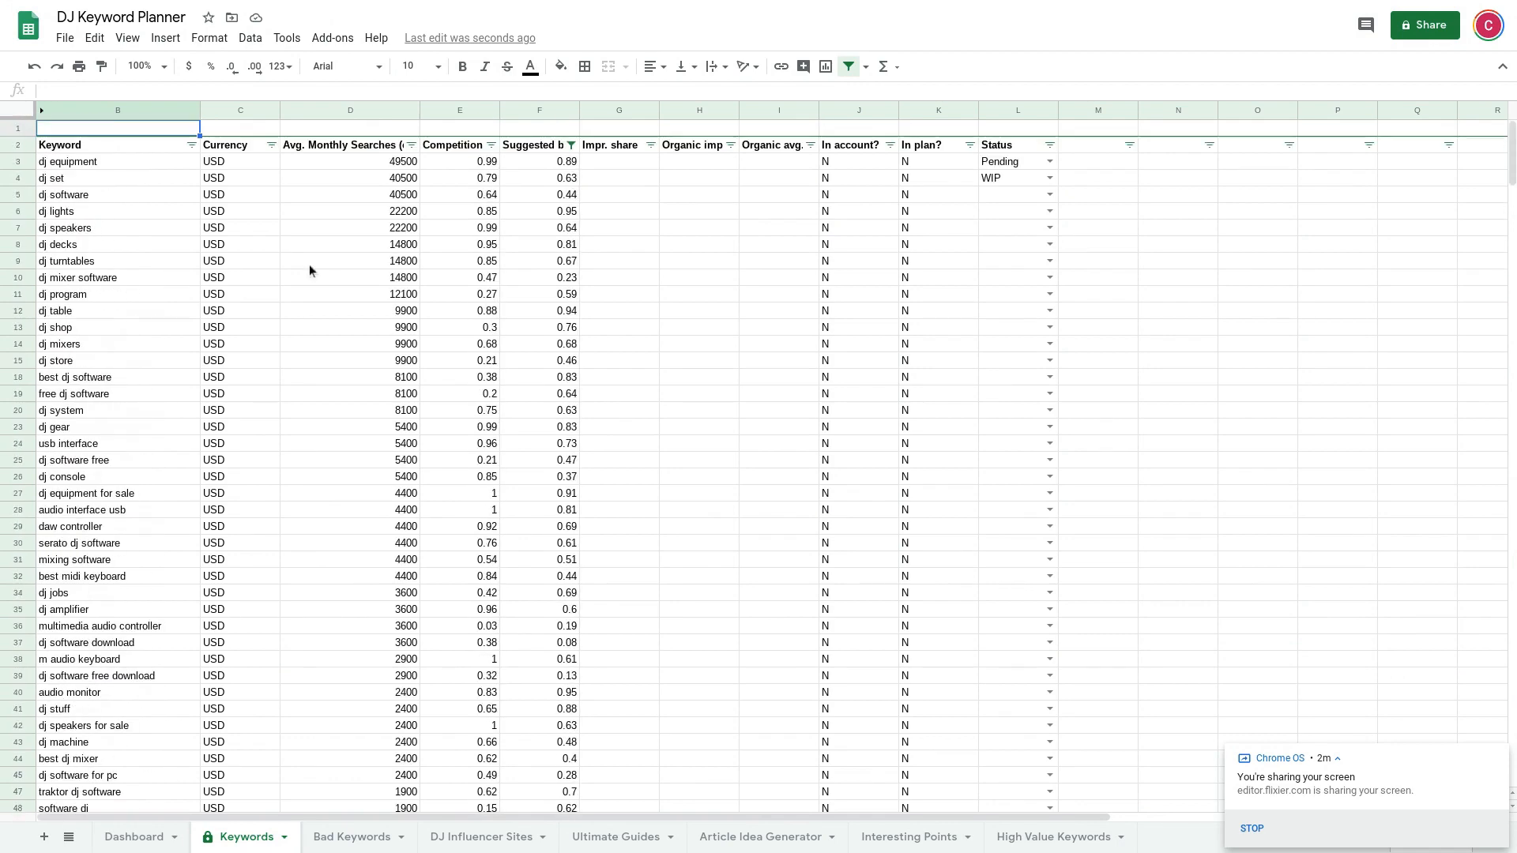
click(349, 127)
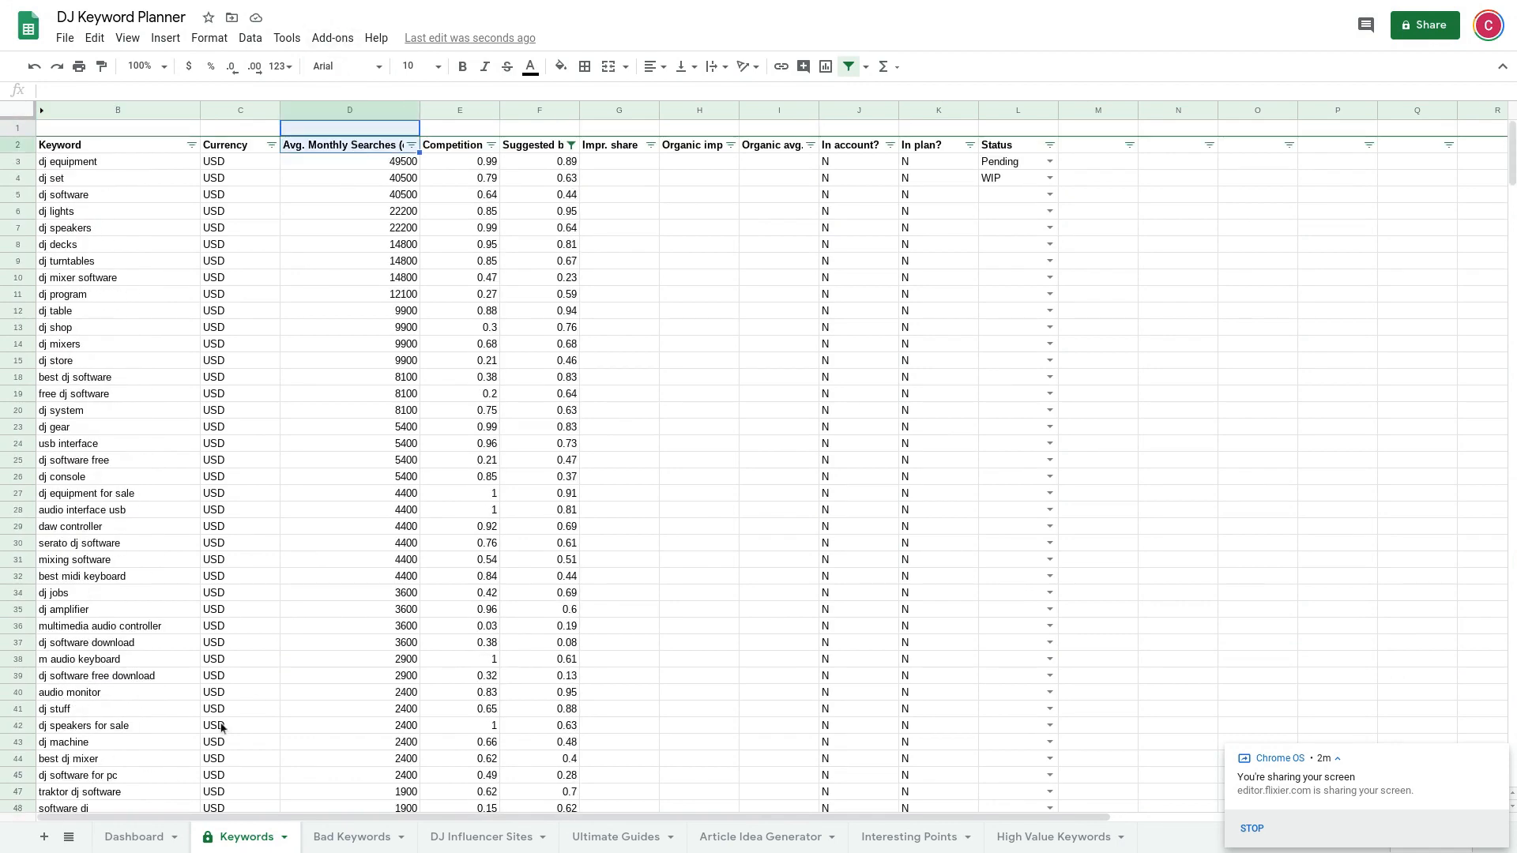
click(155, 839)
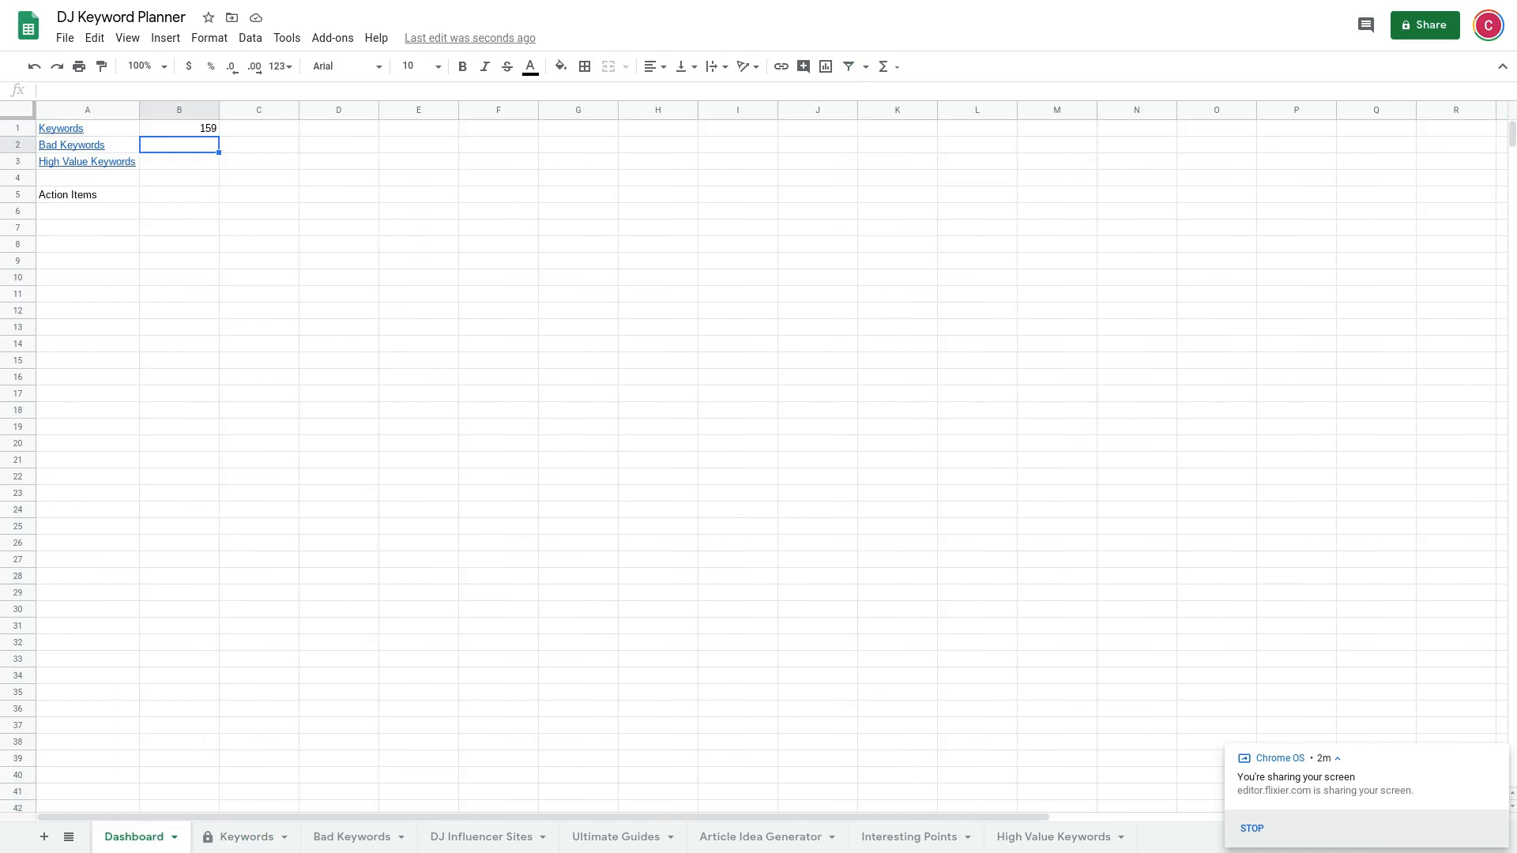
Step: Enter the formula =COUNT('Bad Keywords'!D2:D) in cell B2, beside the Bad Keywords label
text(=)
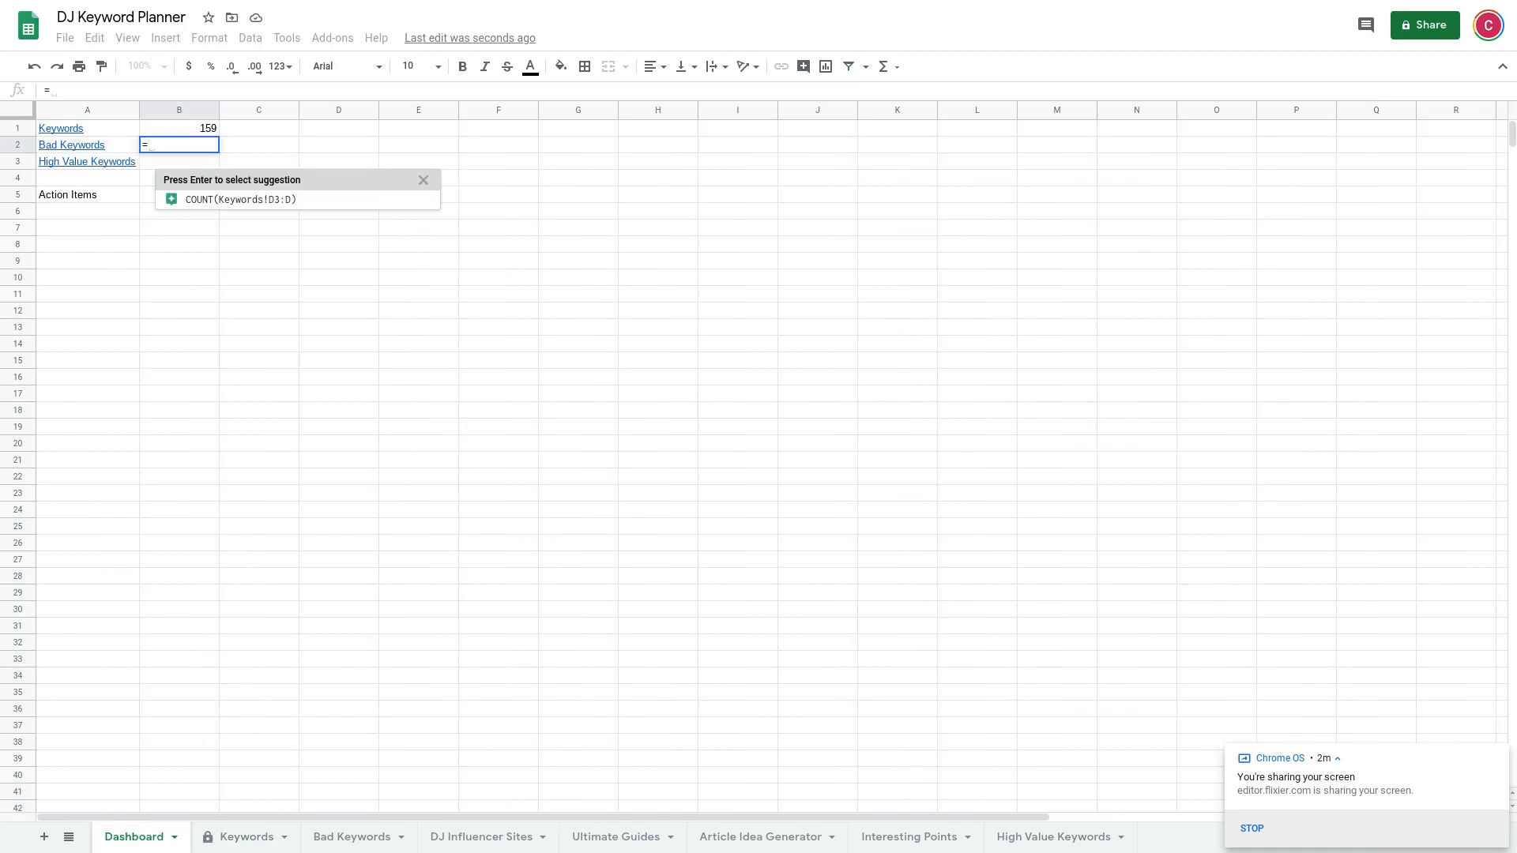
text(COUNT()
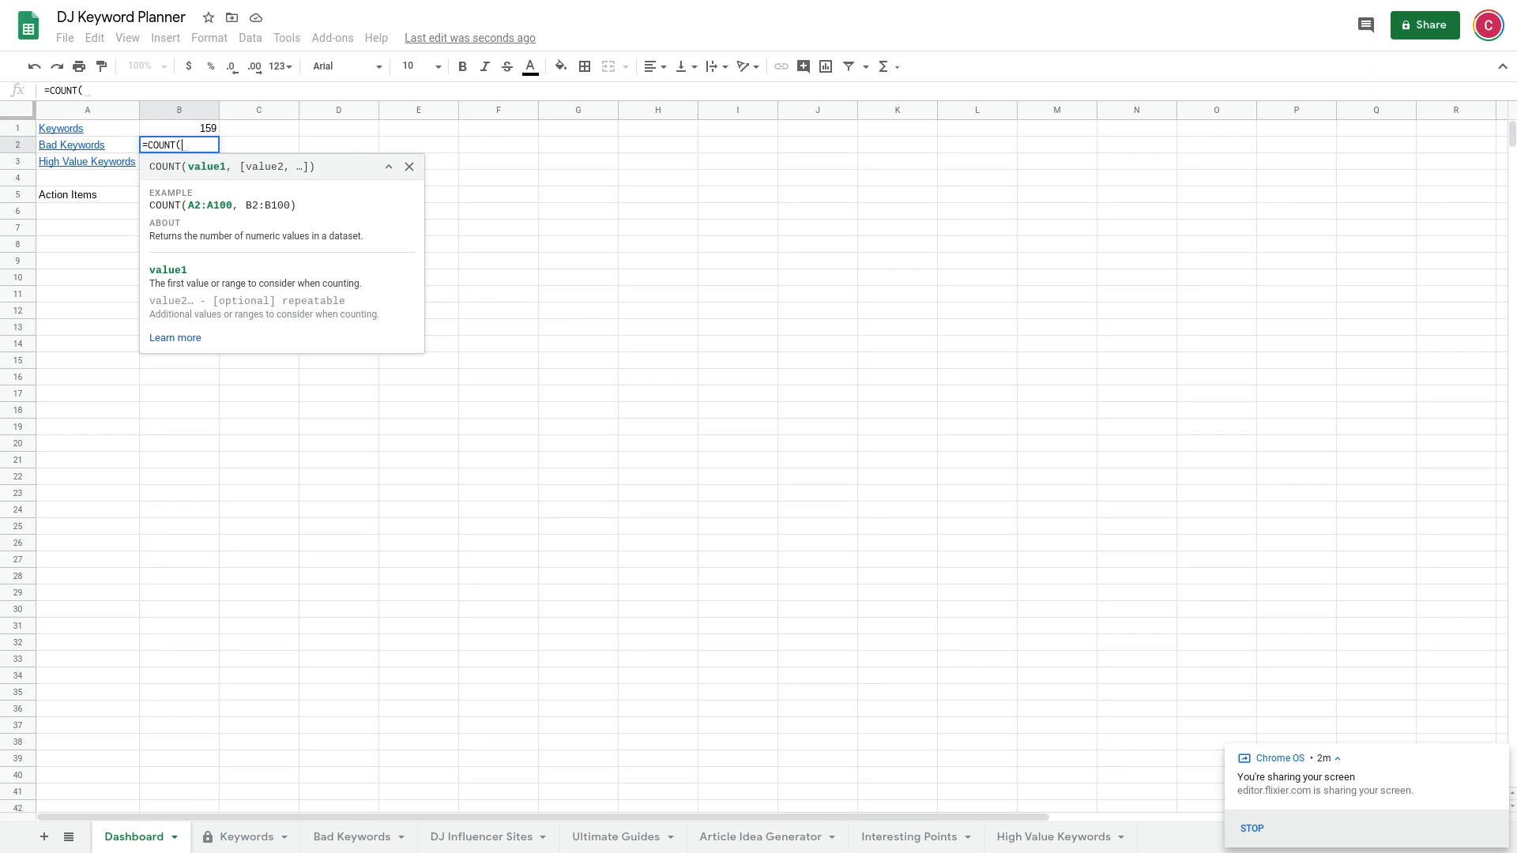
text(')
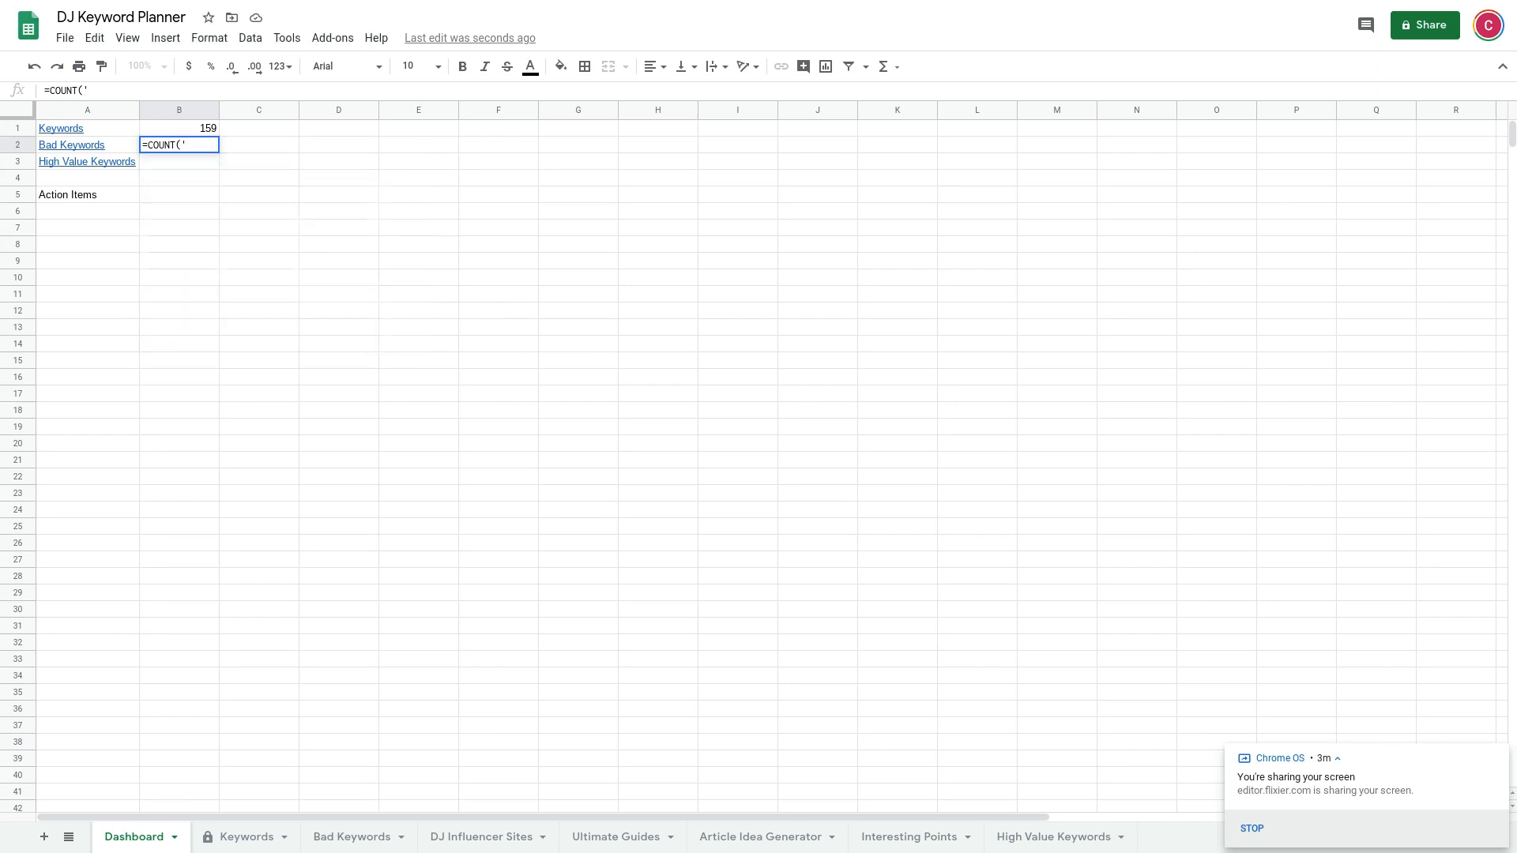
text(Bad Keywords')
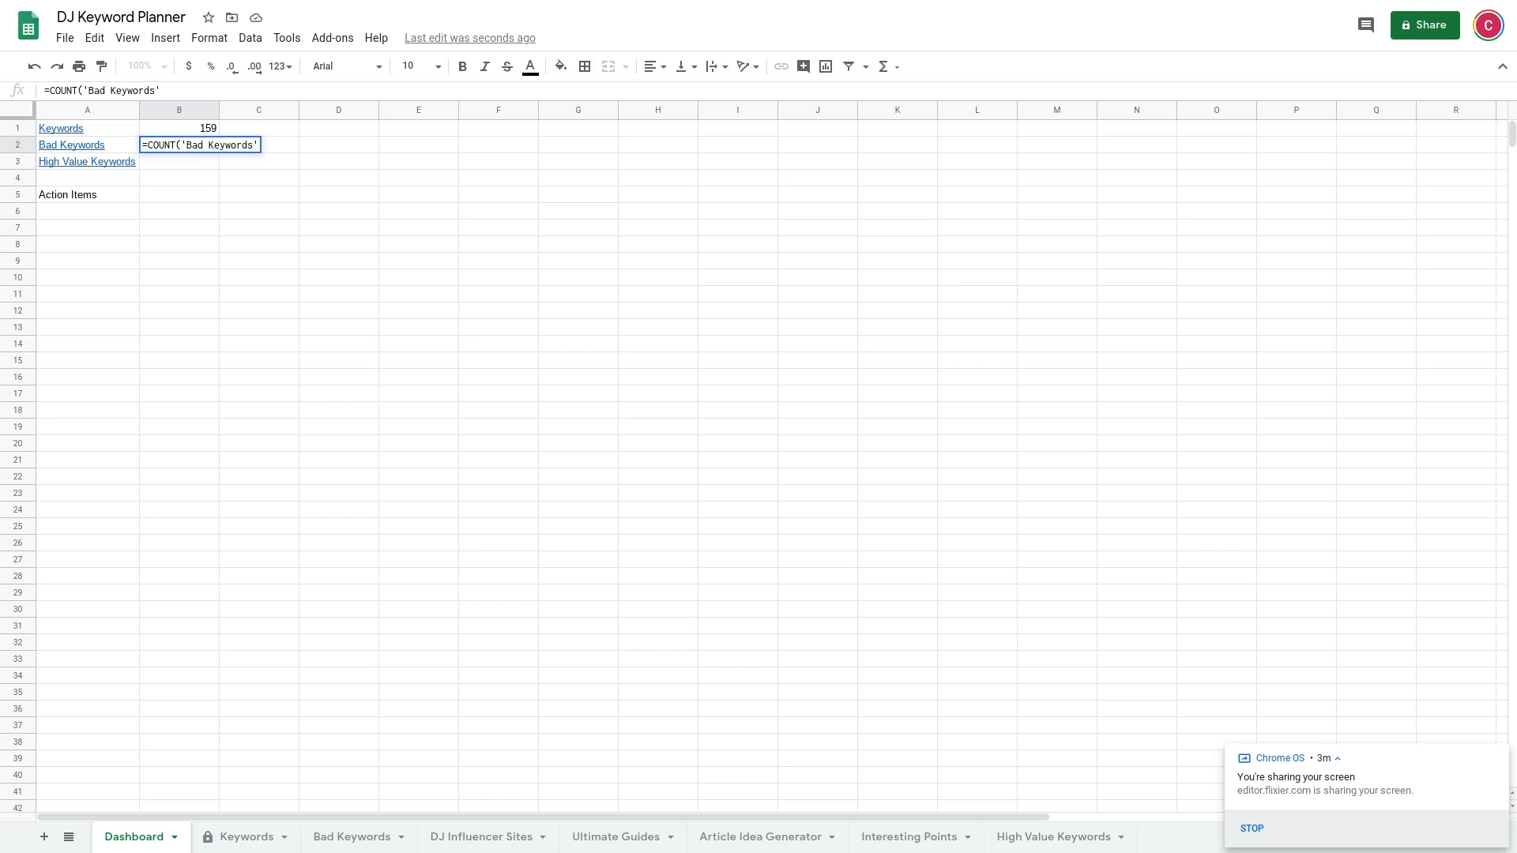
text(!D2:D))
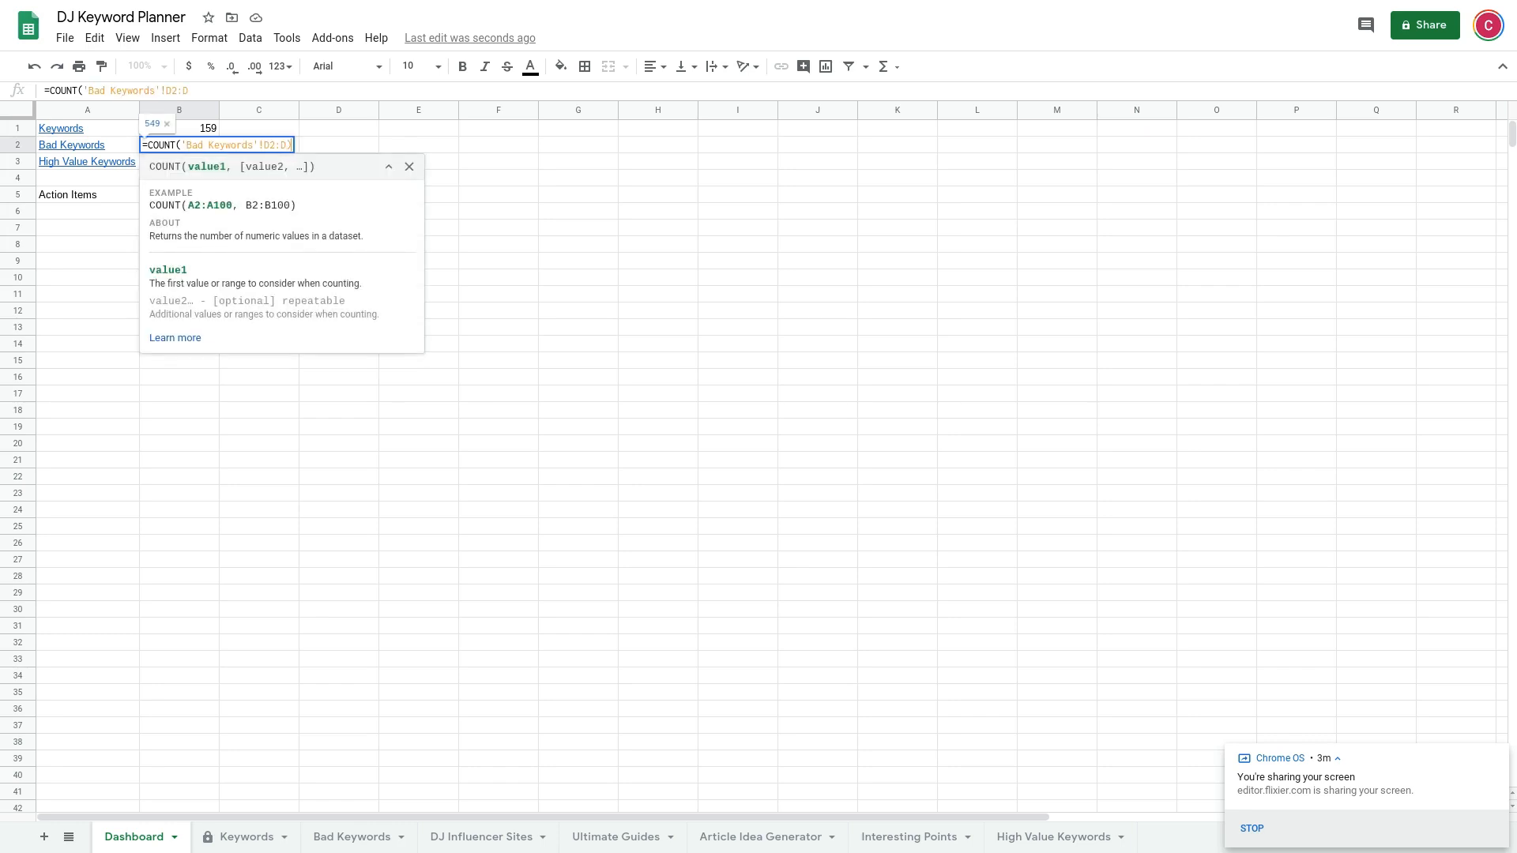
key(Return)
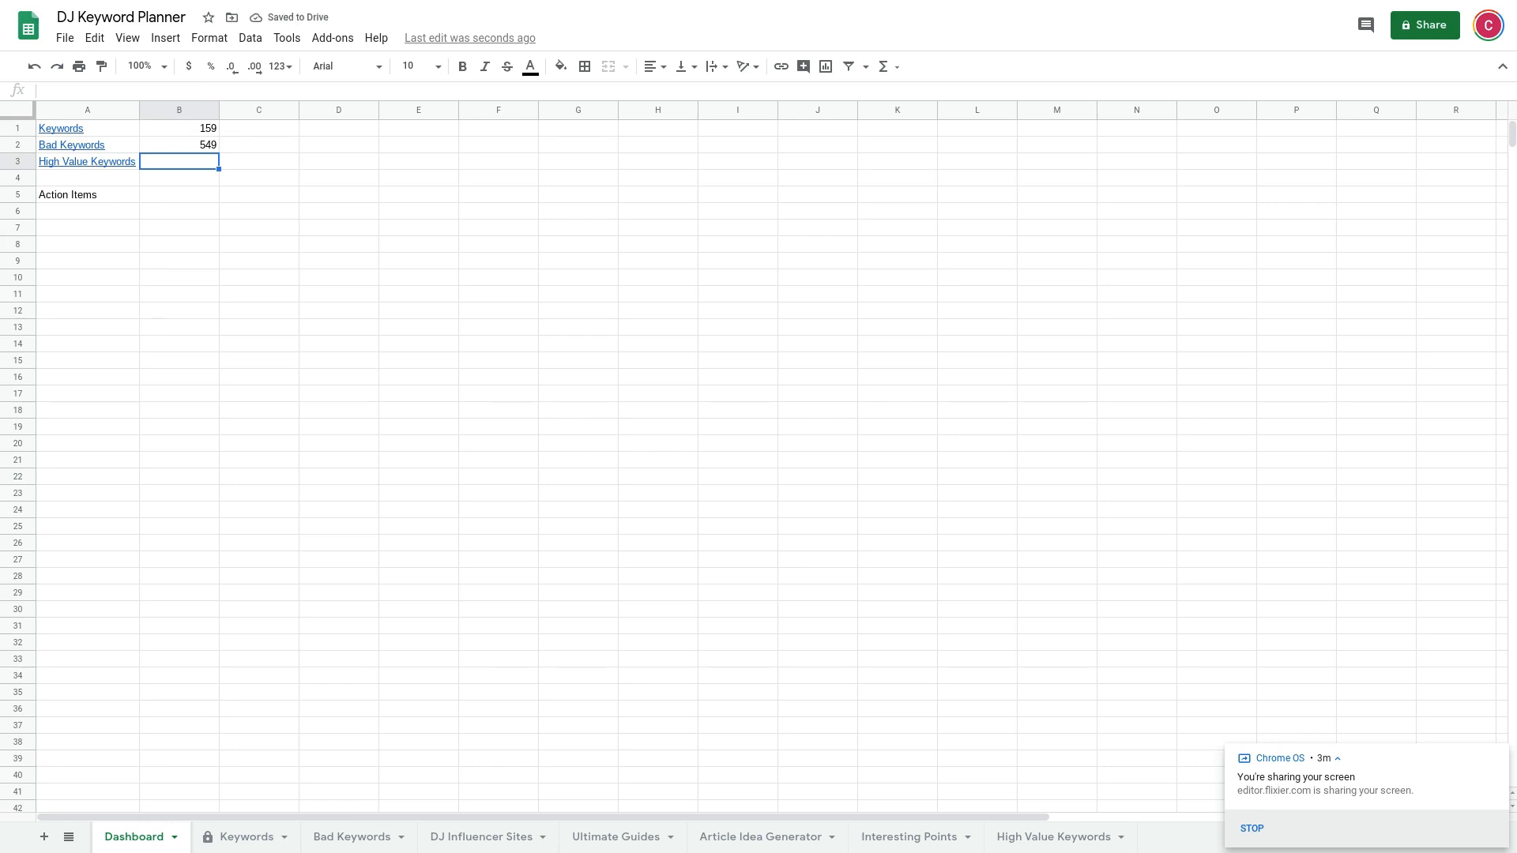
Step: Enter the formula =COUNT('High Value Keywords'!D2:D) in cell B3, beside the High Value Keywords label
text(=COUNT)
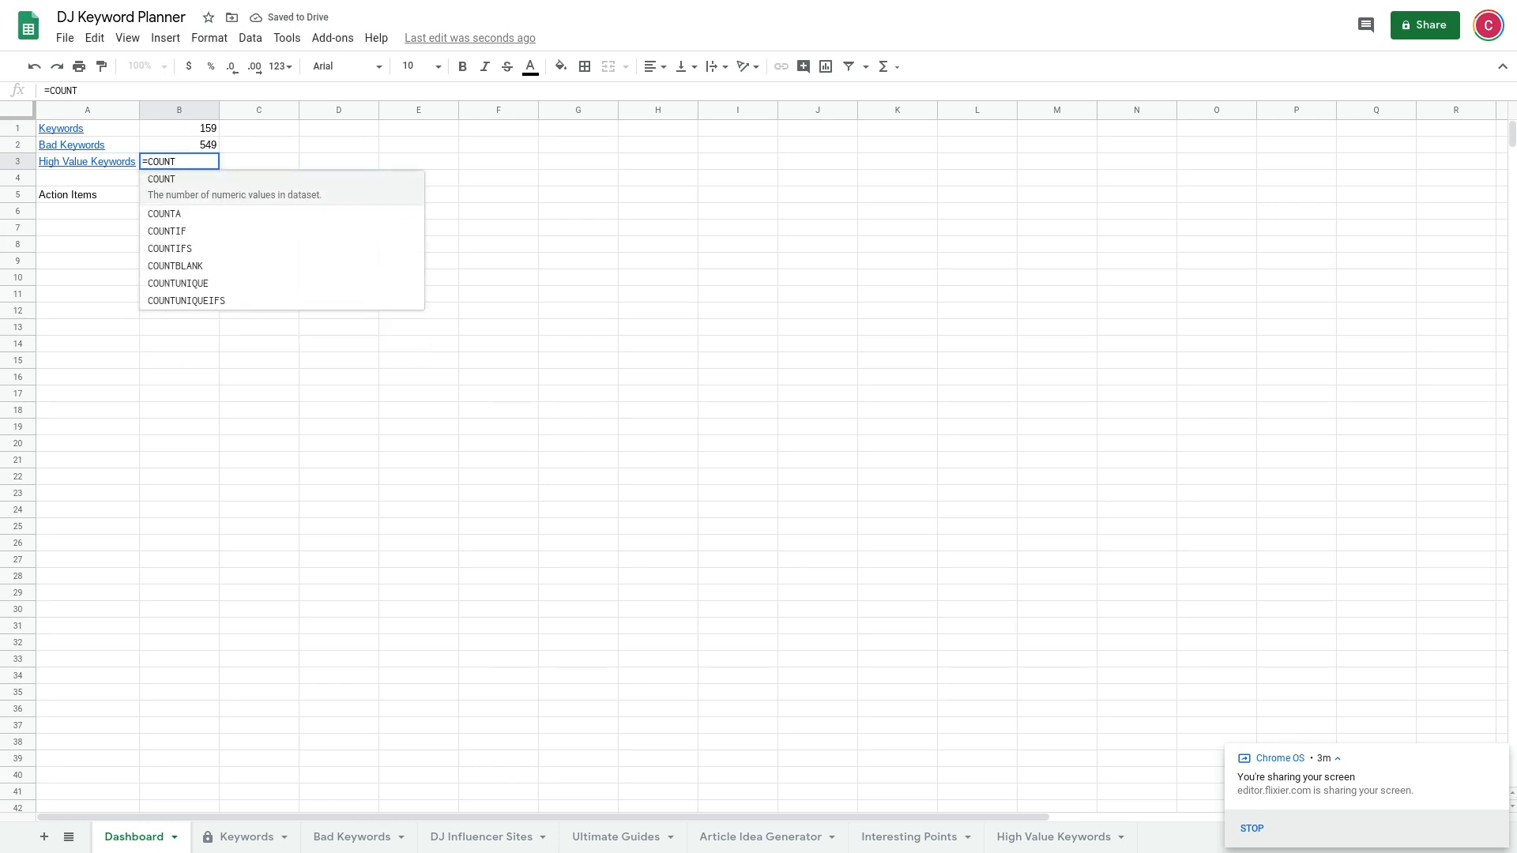
text(()
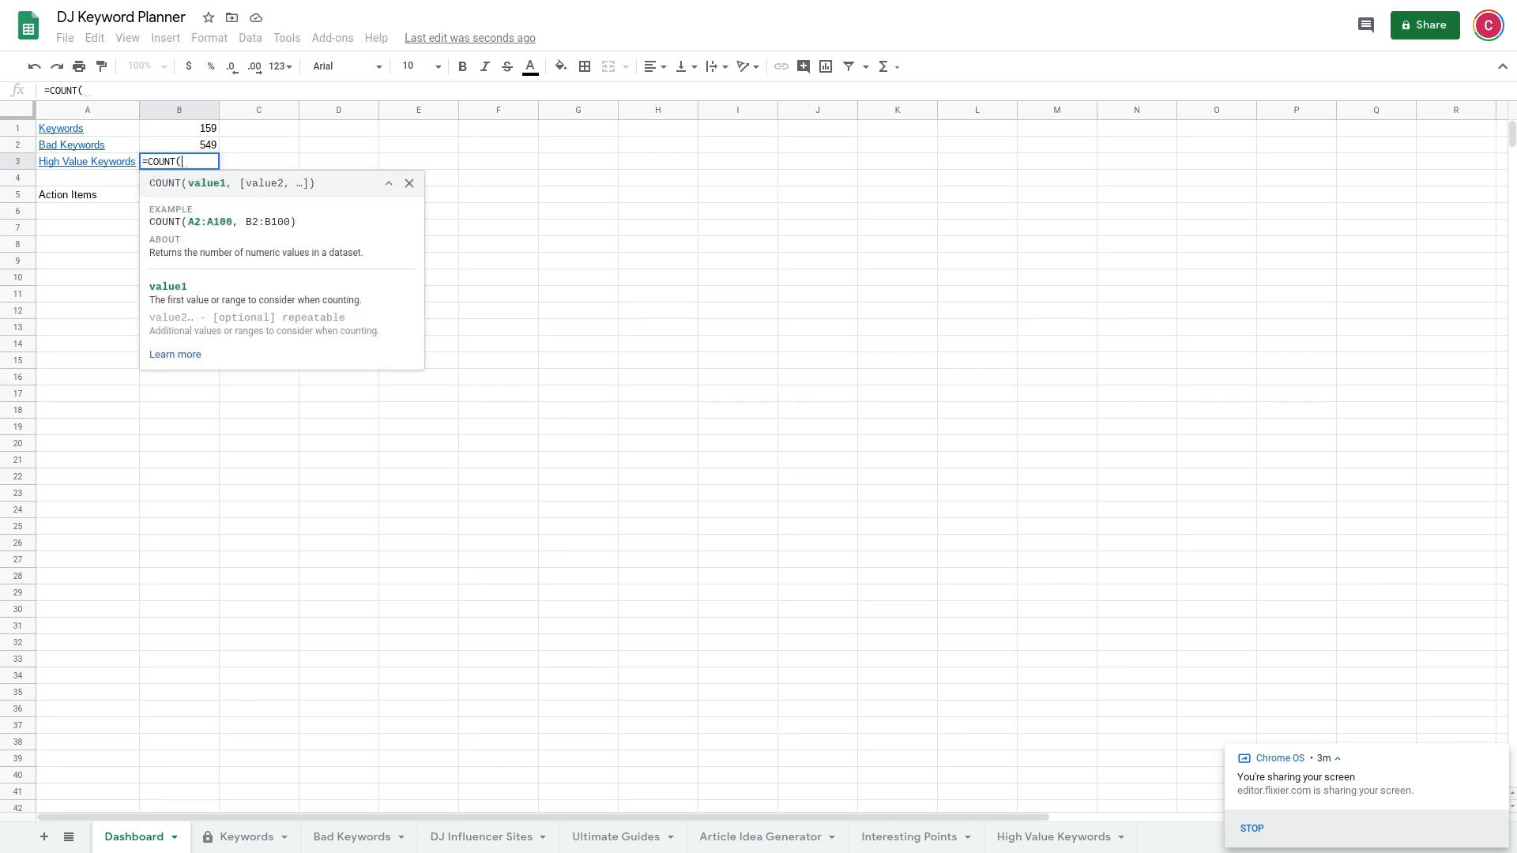
text('High V)
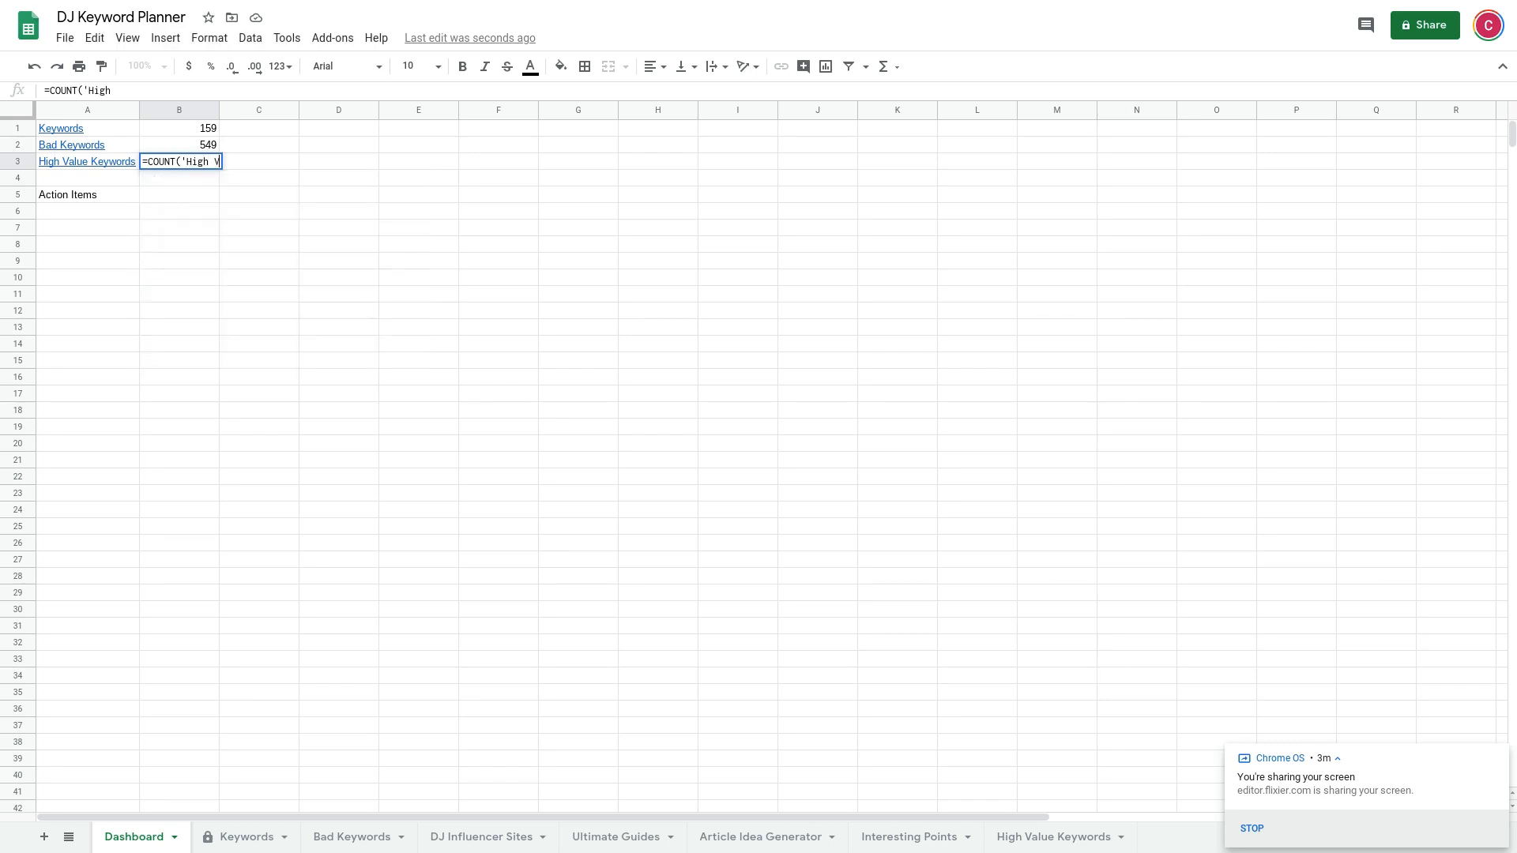
text(alue Keywords')
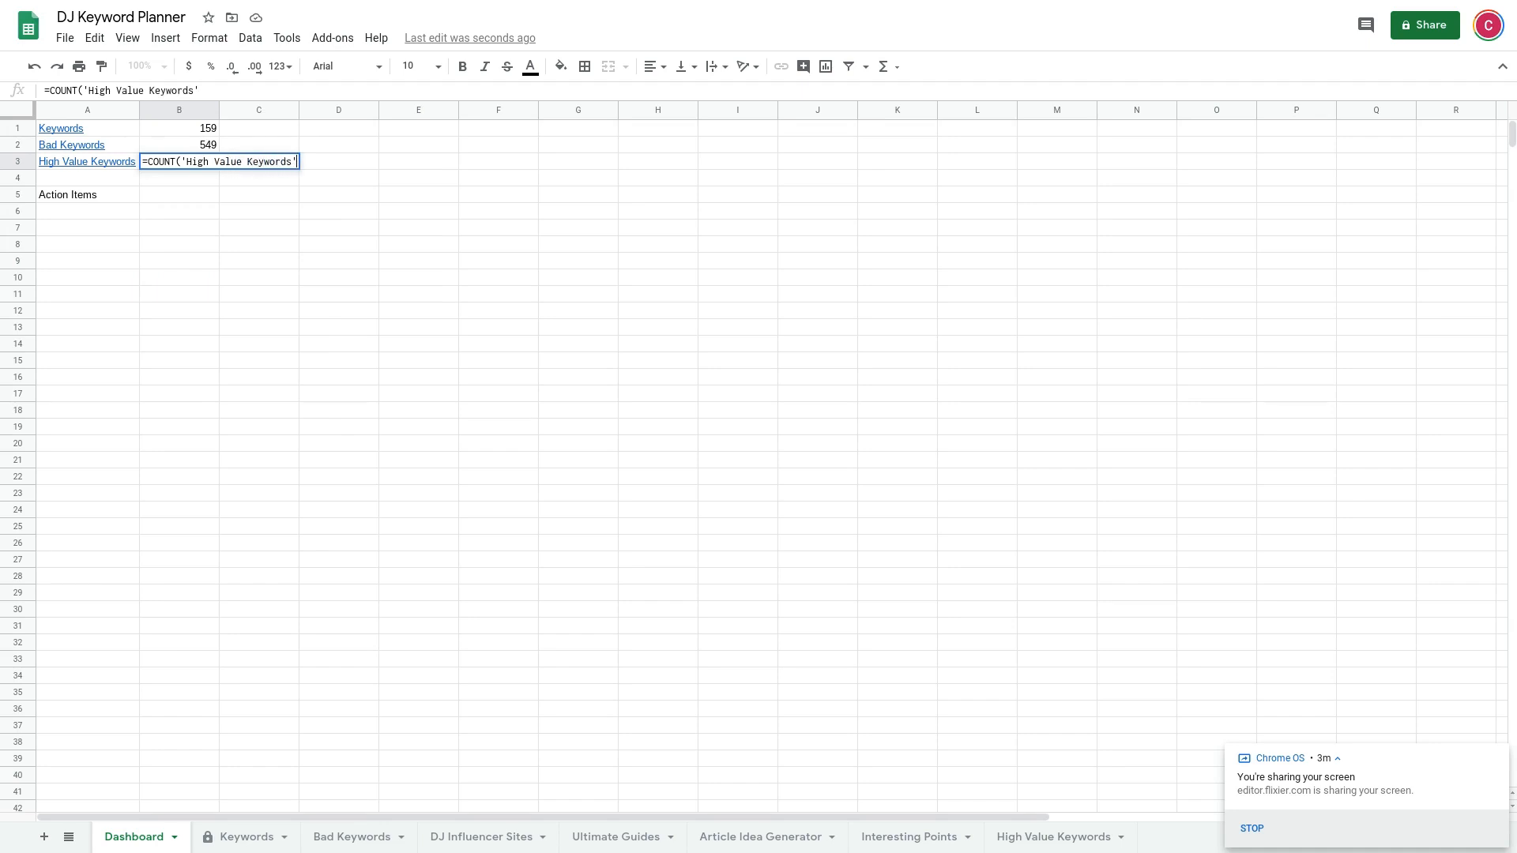
text(!D2:D)
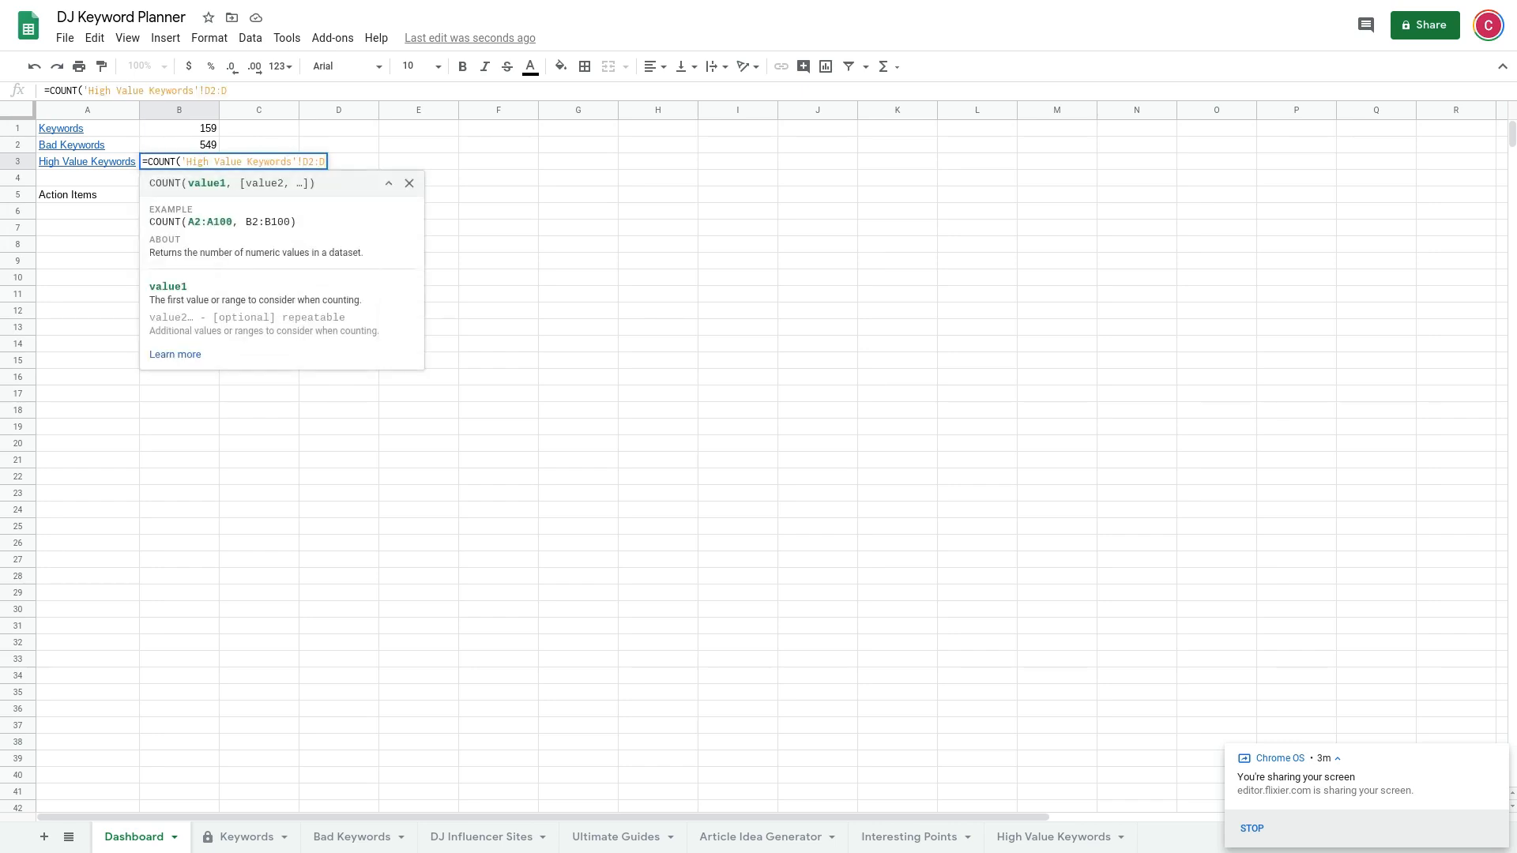
text())
key(Return)
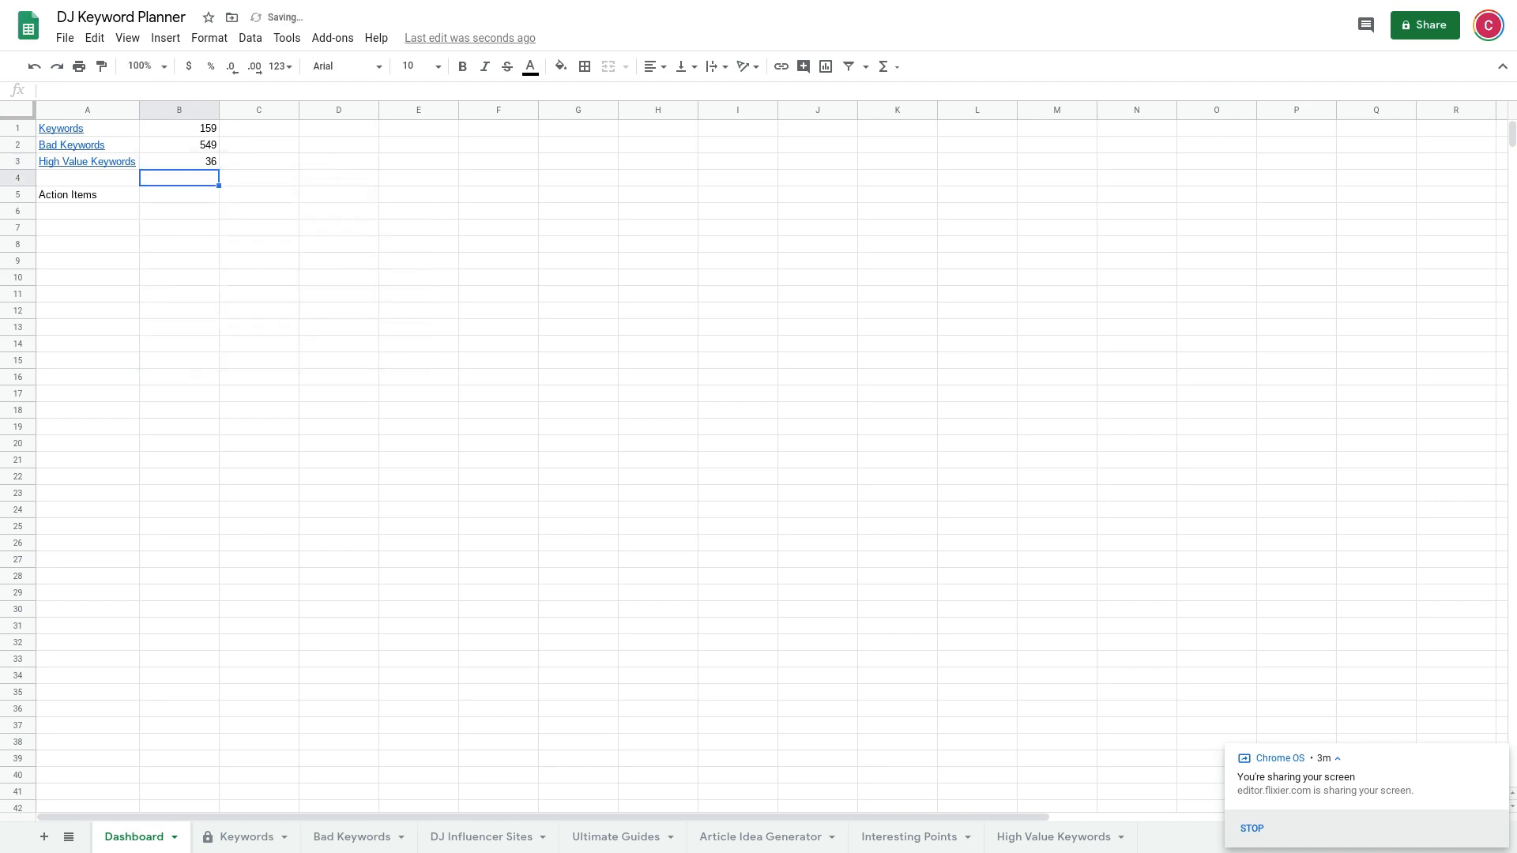
Step: Enter a SUM formula in cell C1 that totals column D of the Keywords sheet from D2 down
click(254, 135)
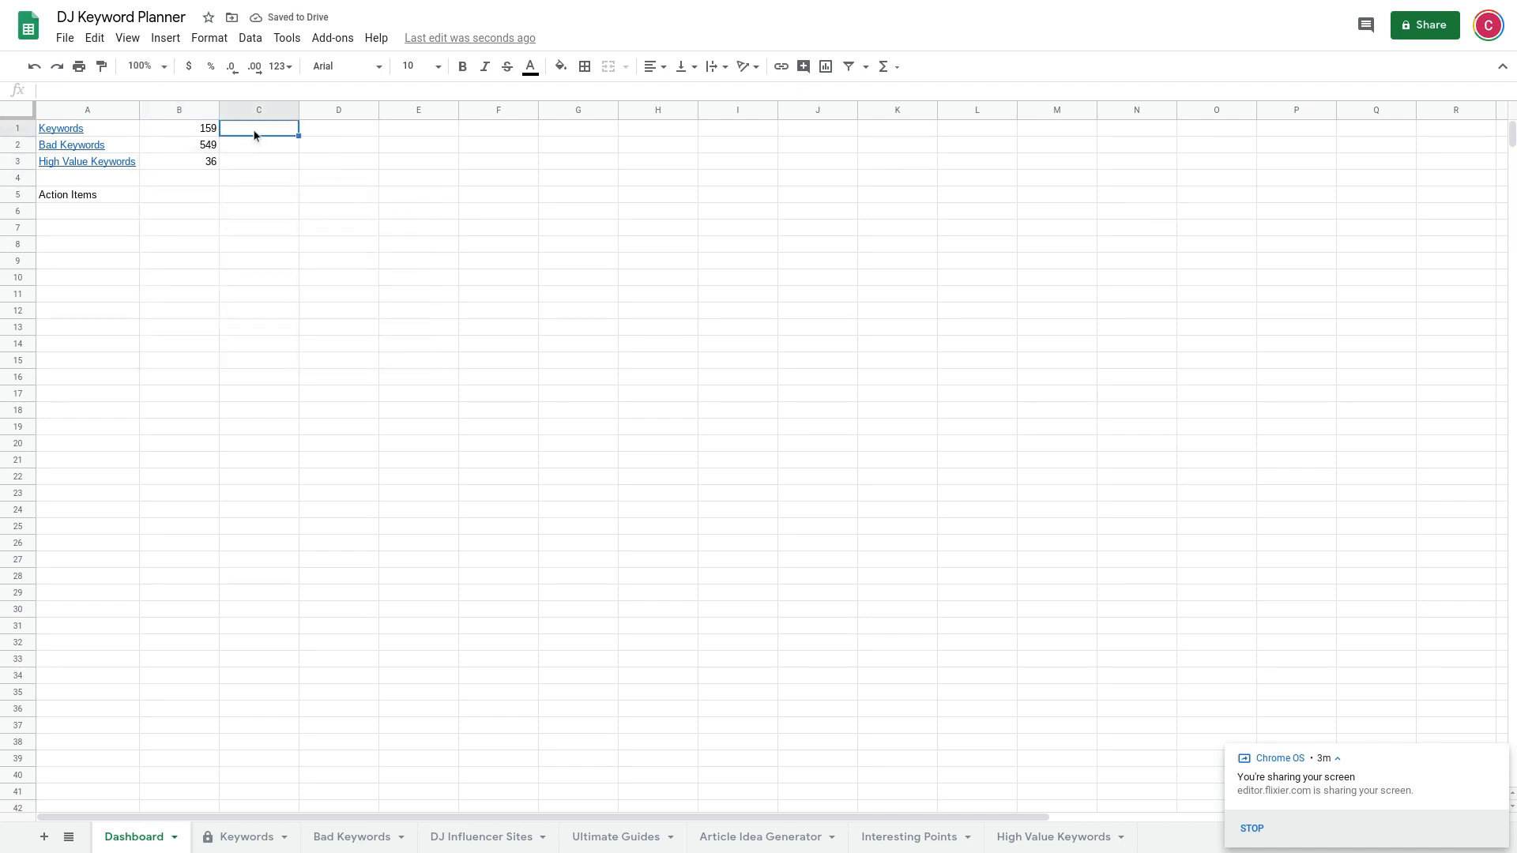
text(=SUM)
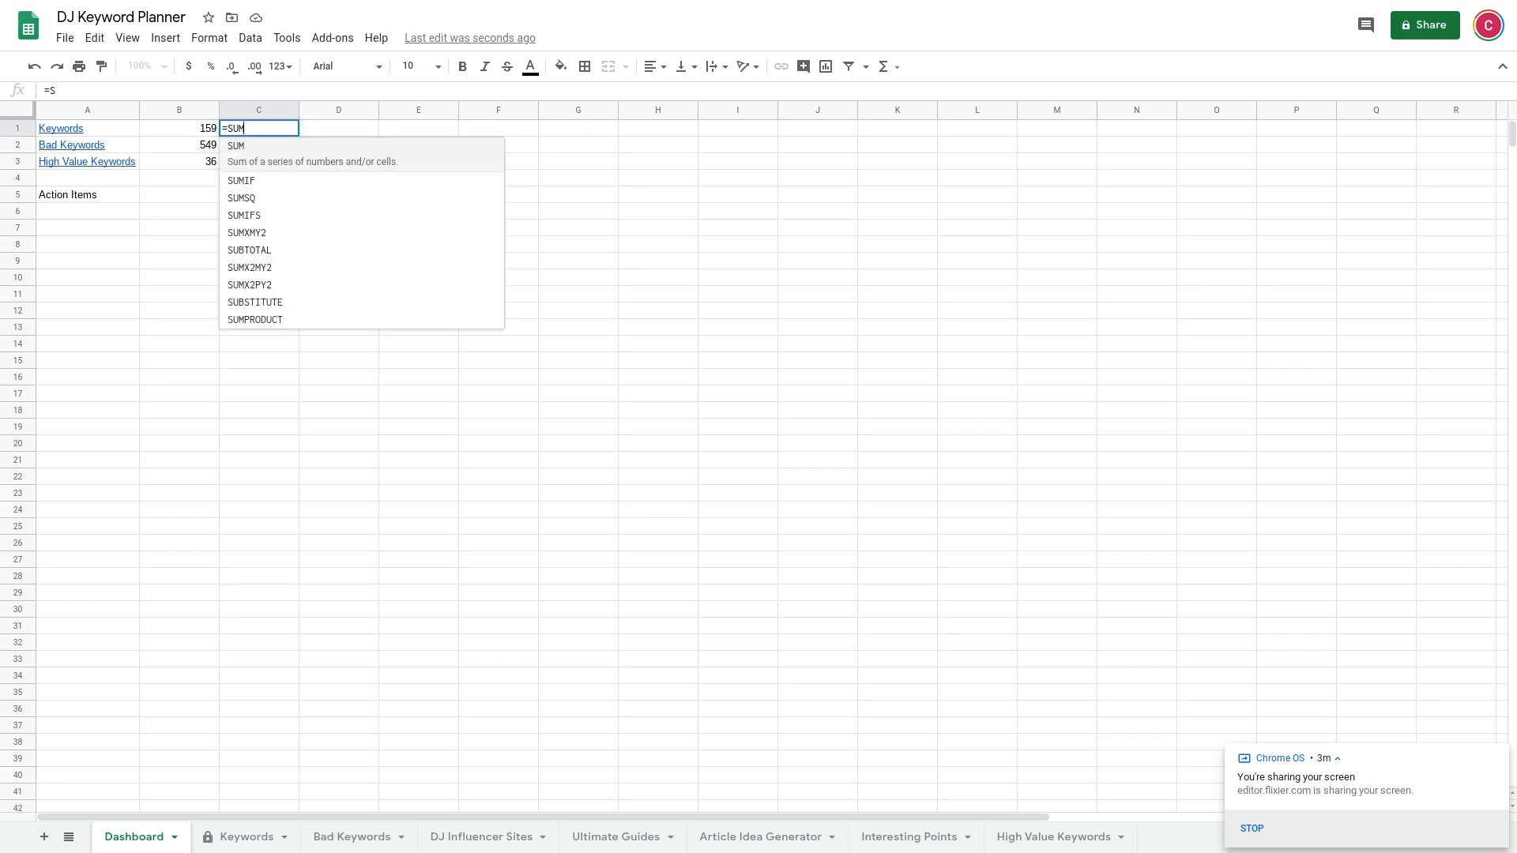
text(()
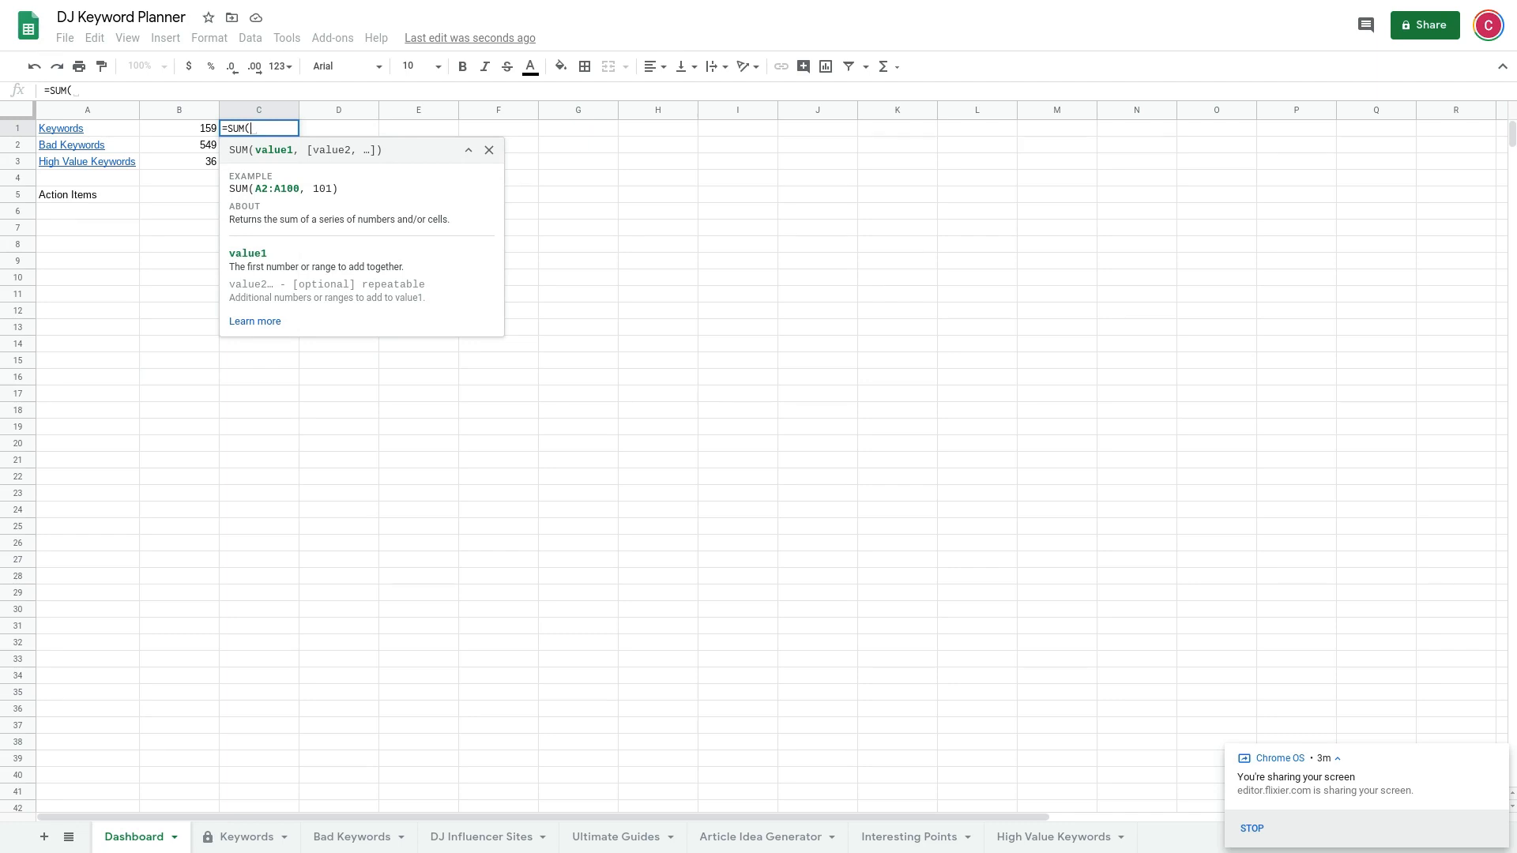
text(Keywords)
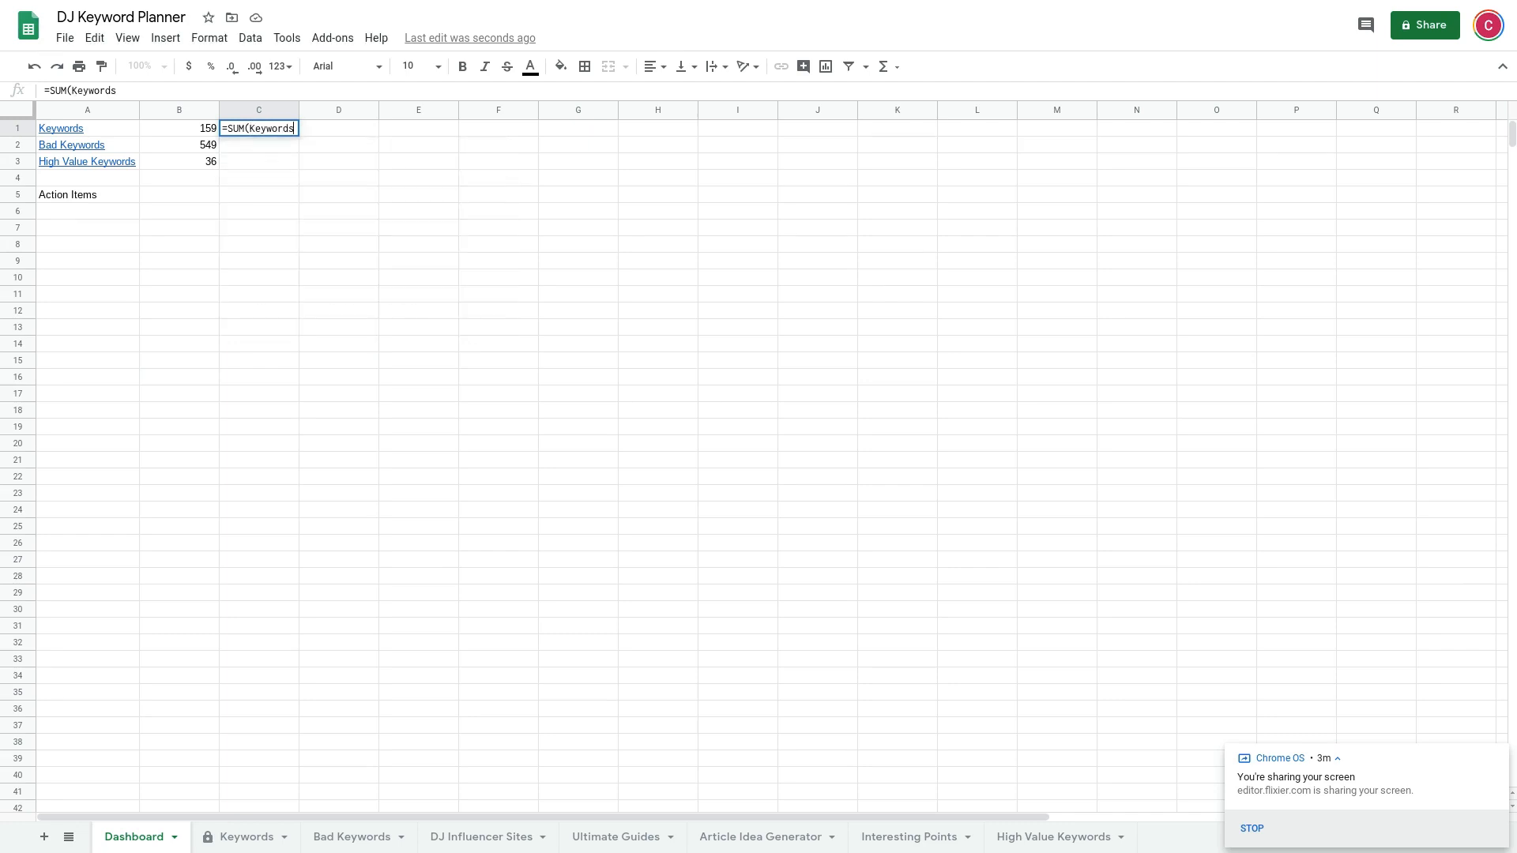
text(!B:B))
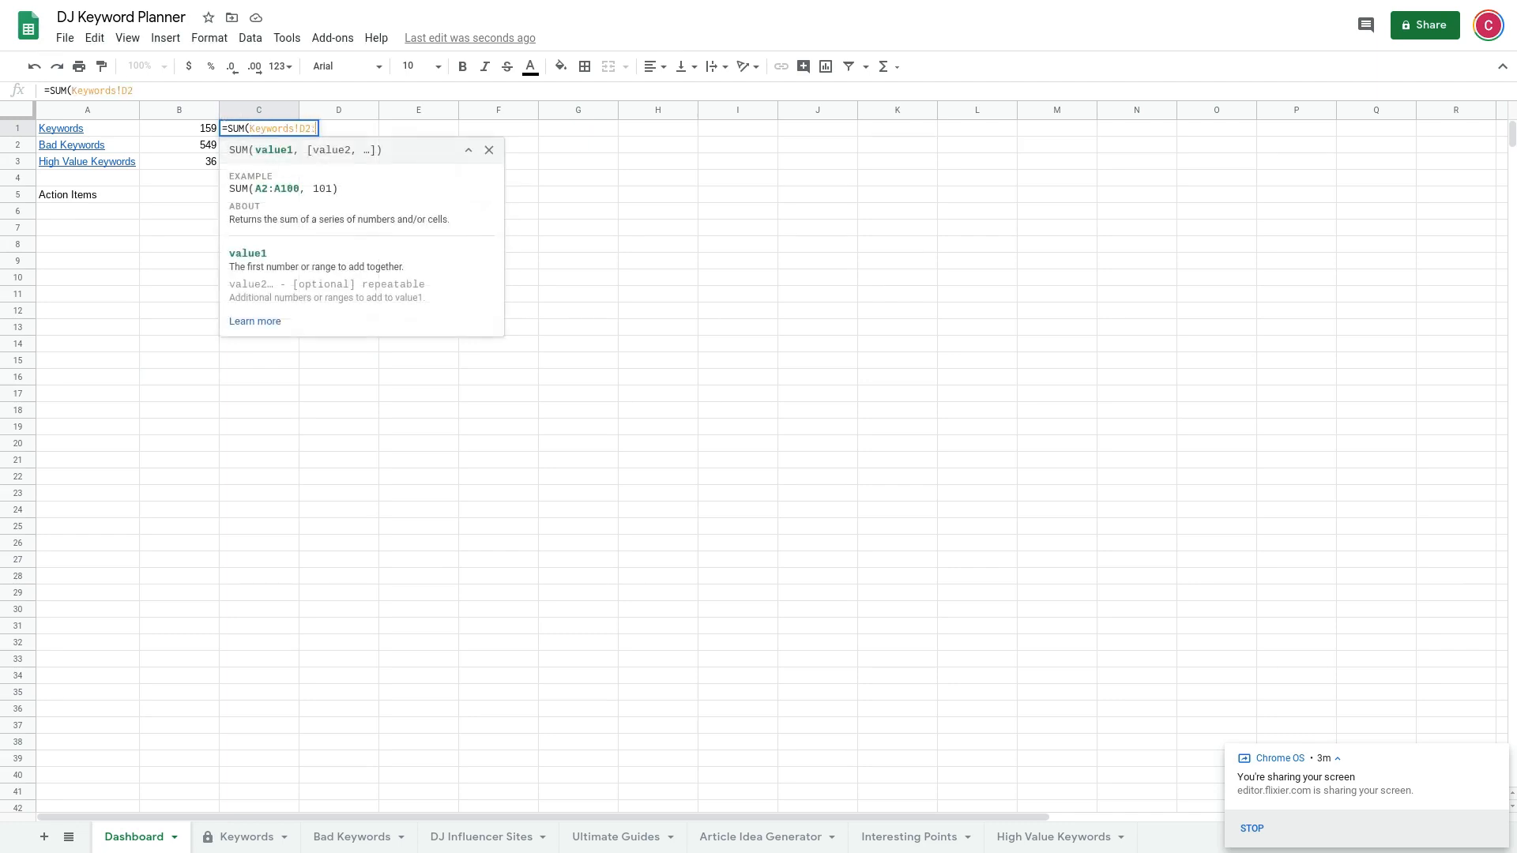
key(Return)
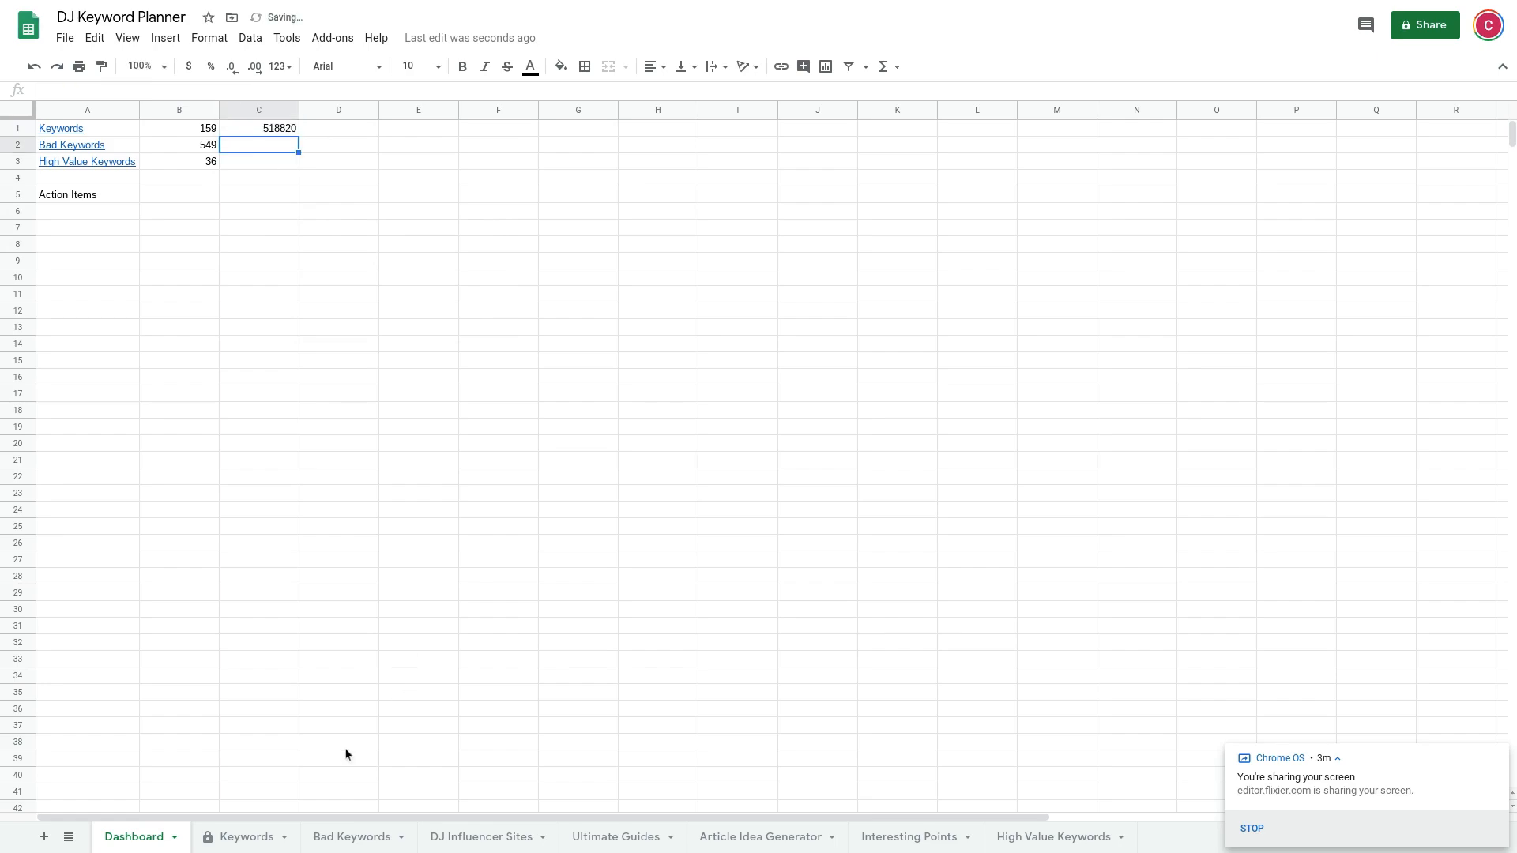
Step: Look at the Keywords sheet, return to the Dashboard, and follow the Keywords link in cell A1 to test it
click(254, 840)
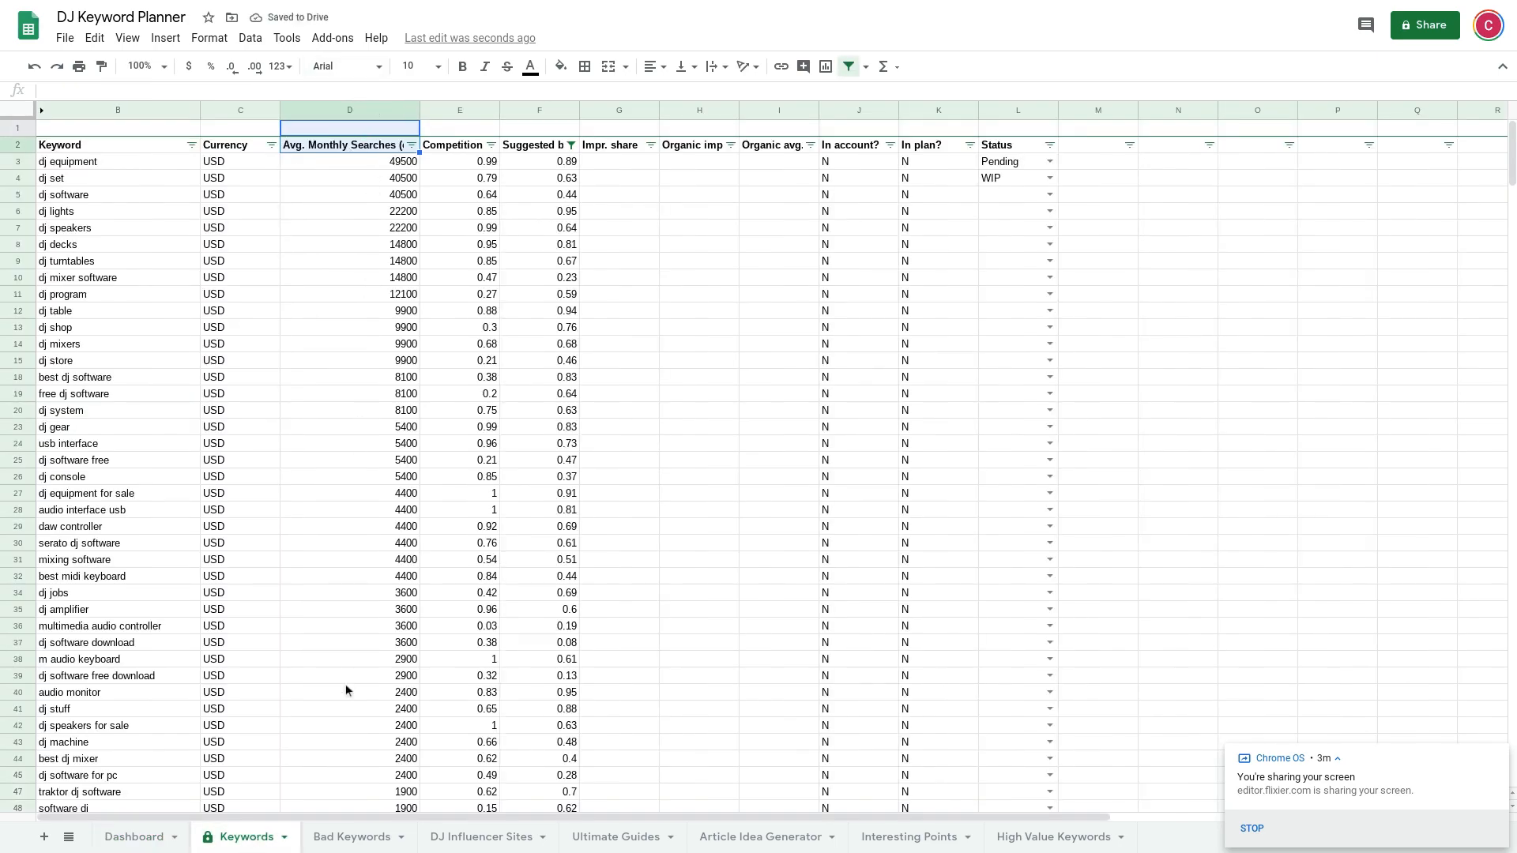
click(131, 844)
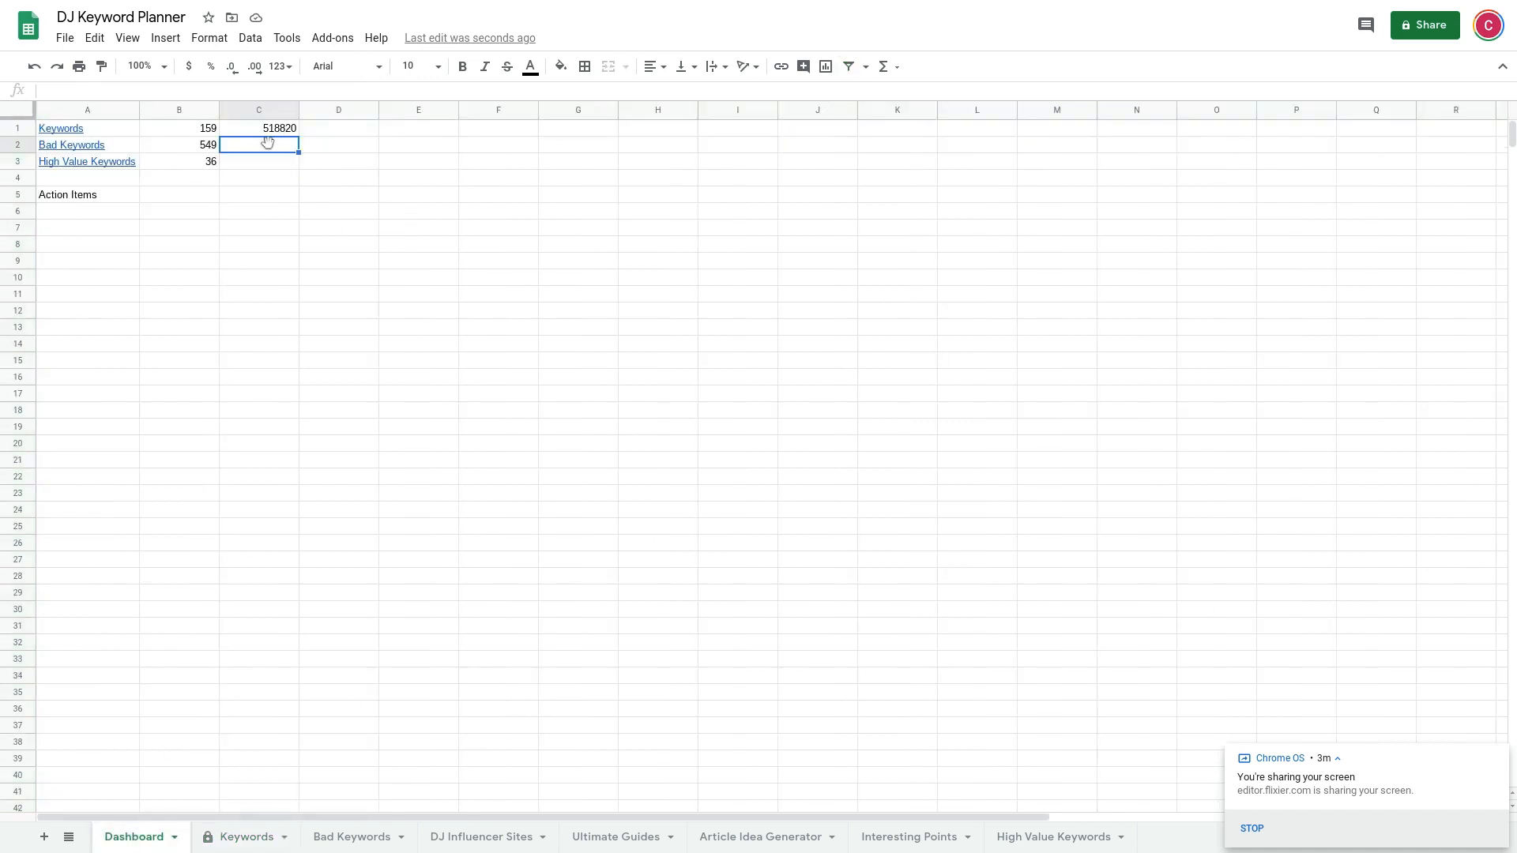
click(52, 132)
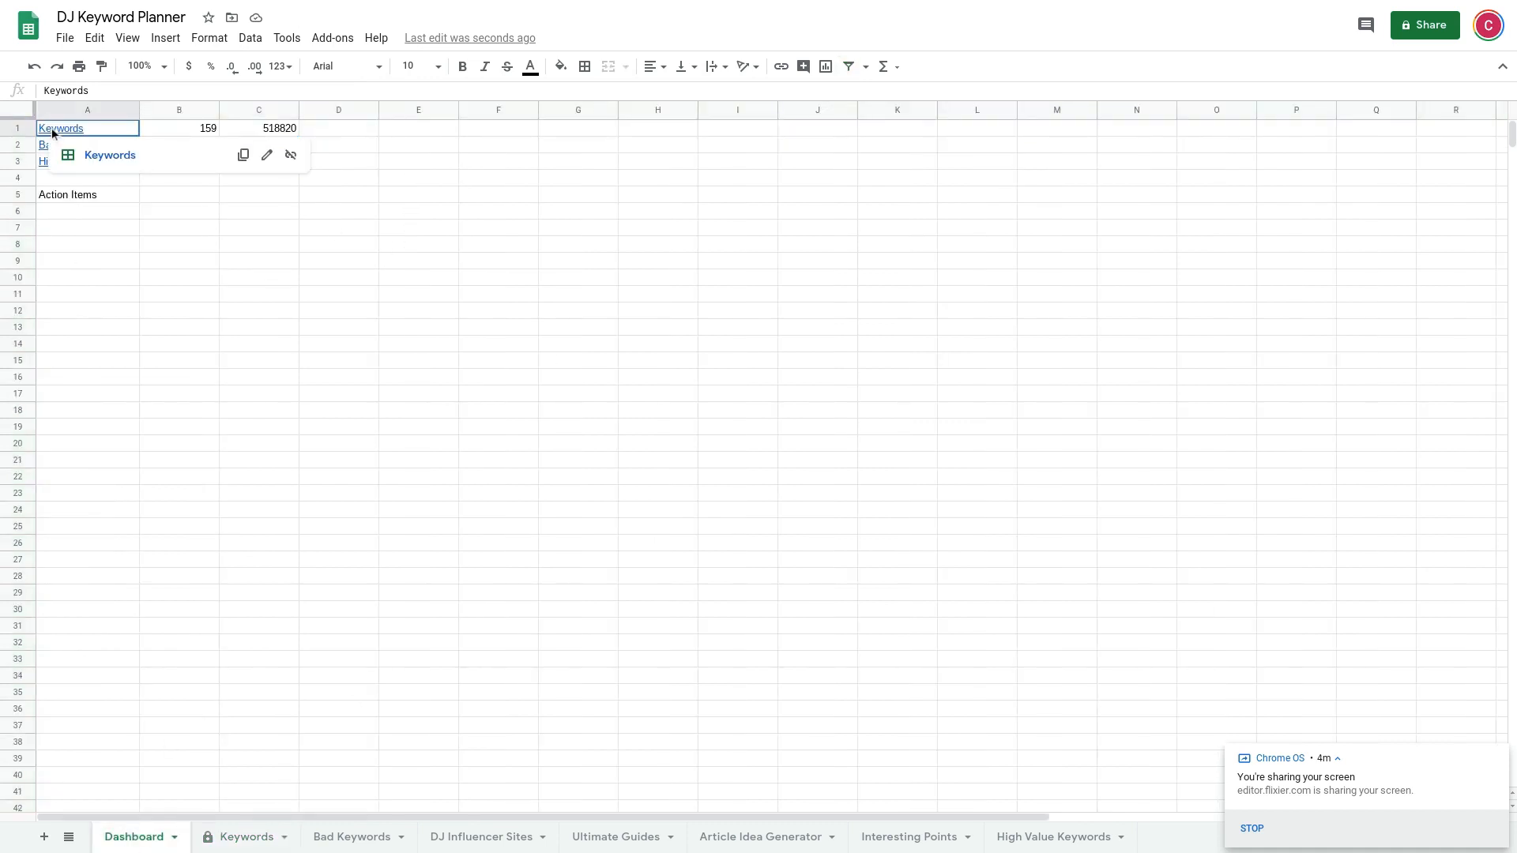
click(96, 152)
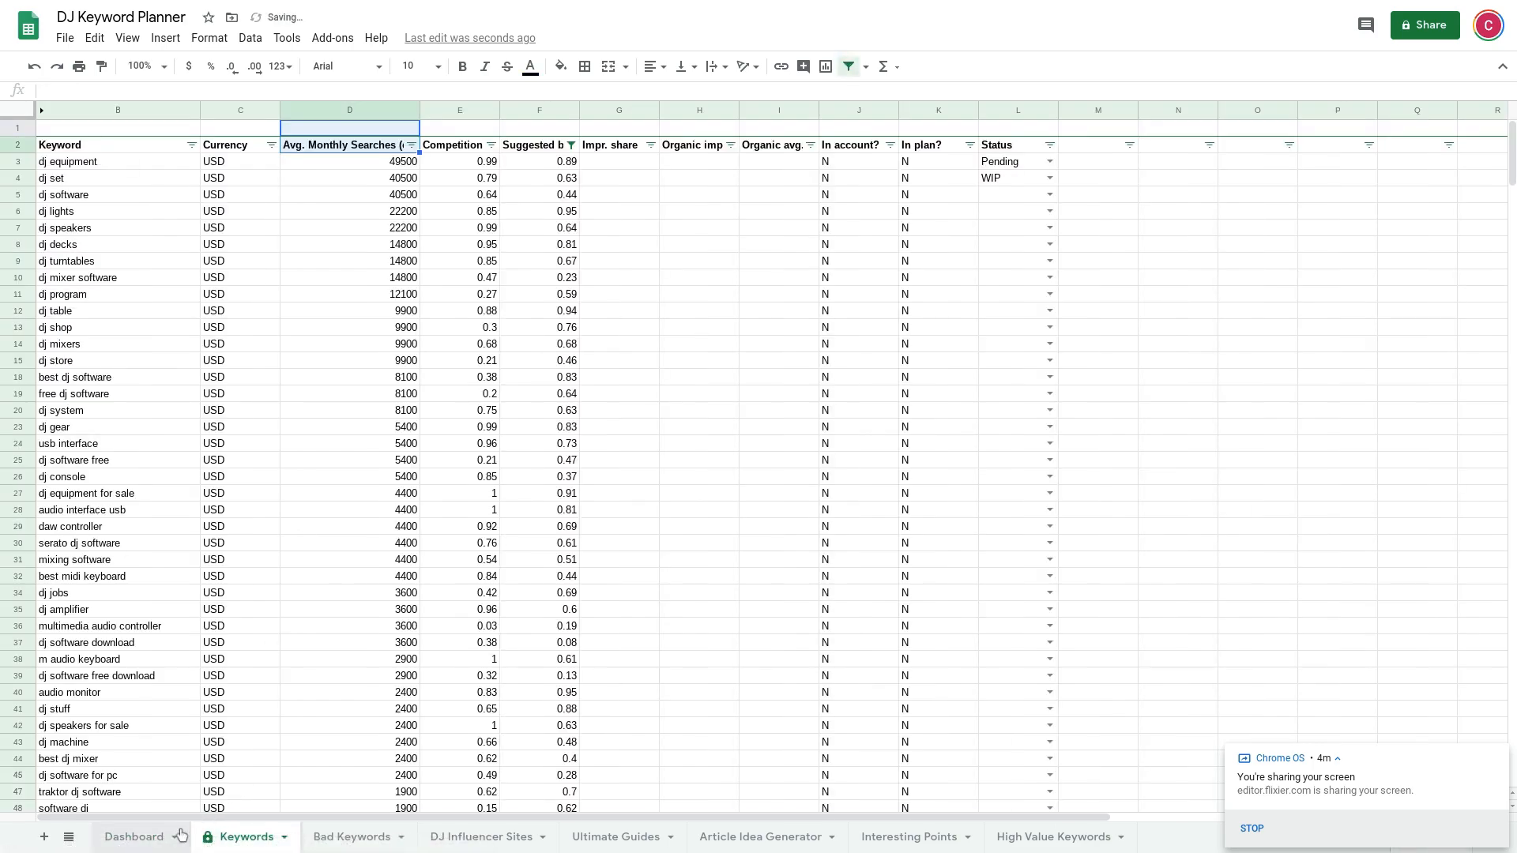
Step: Return to the Dashboard, switch to the To Do spreadsheet, and add the task Edit Topics in cell B5
click(144, 843)
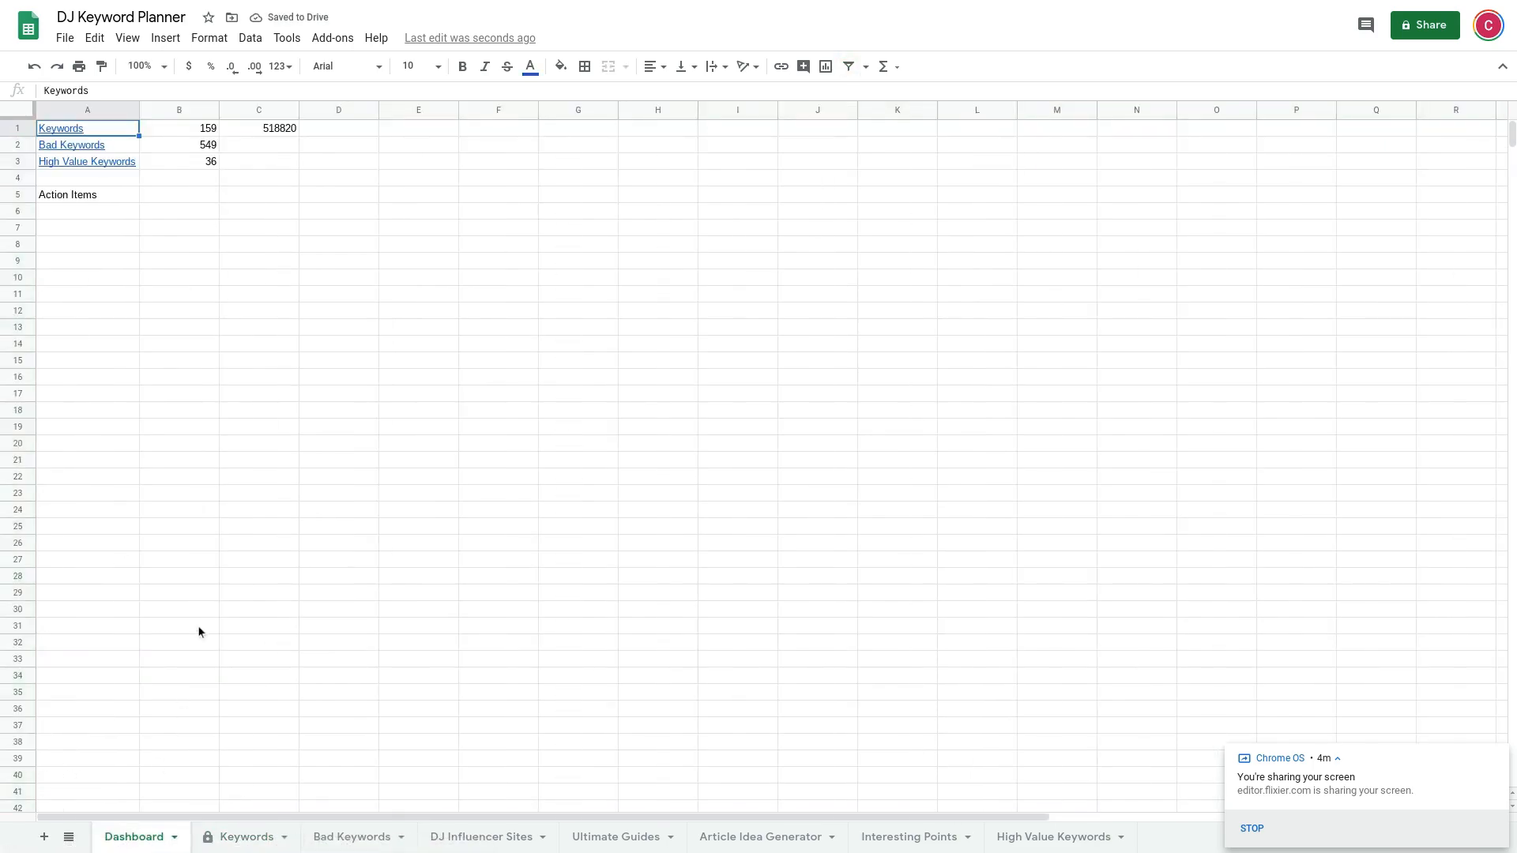
click(76, 196)
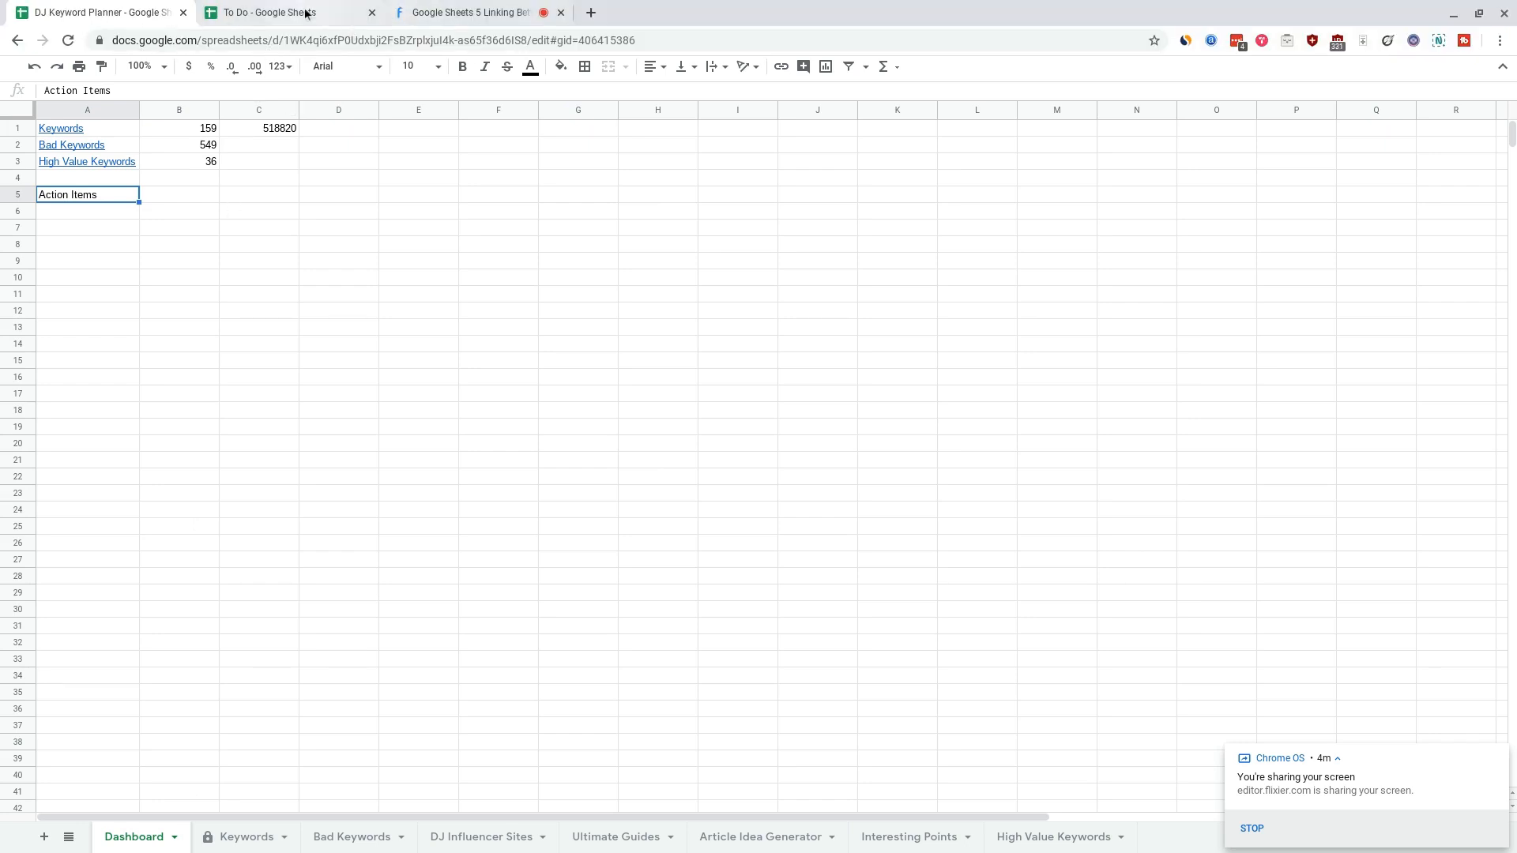
click(306, 14)
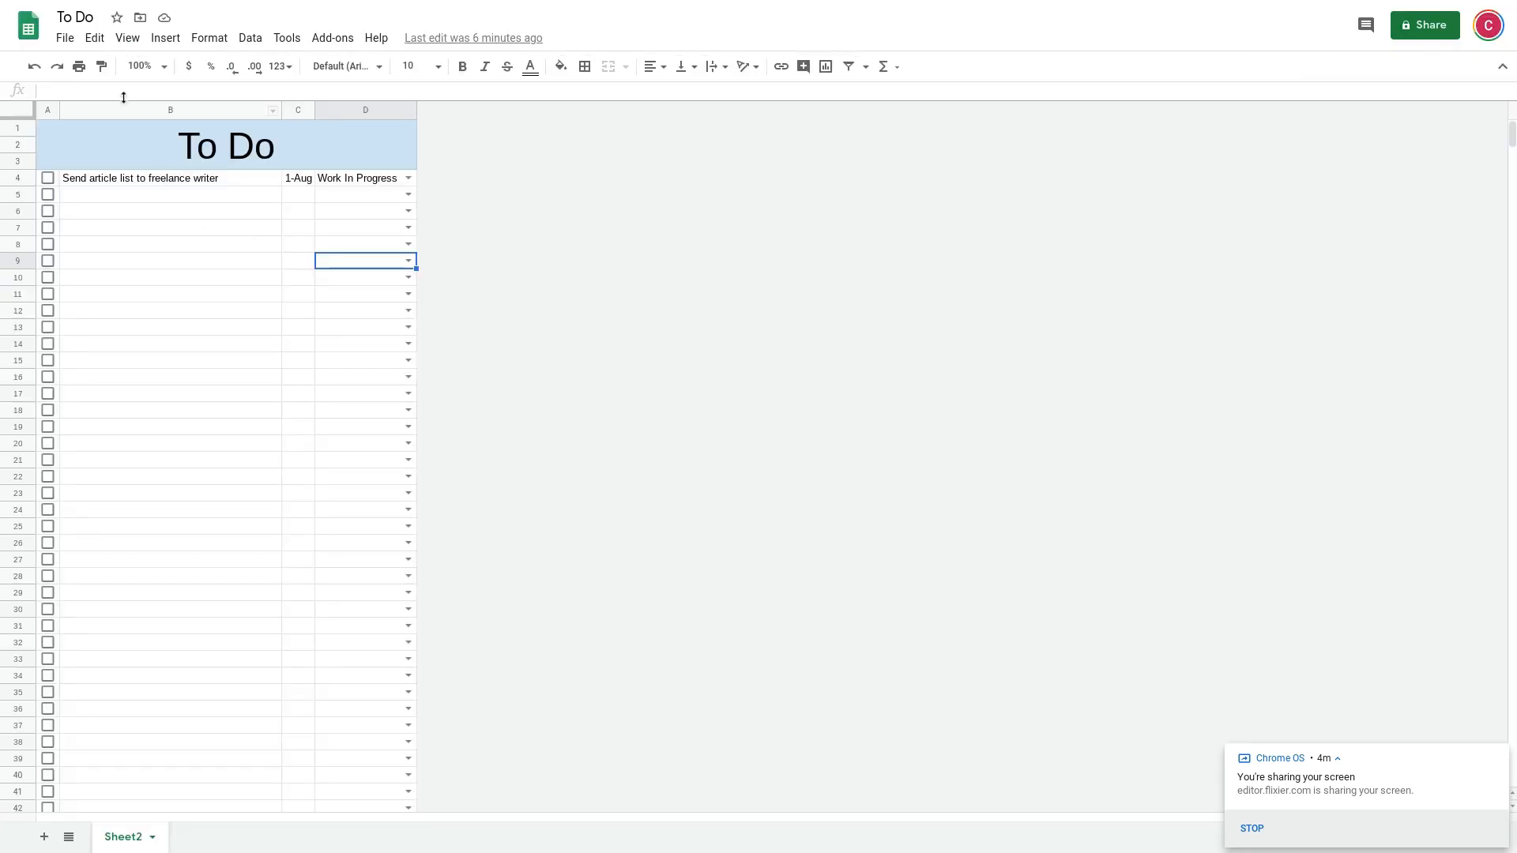
click(130, 196)
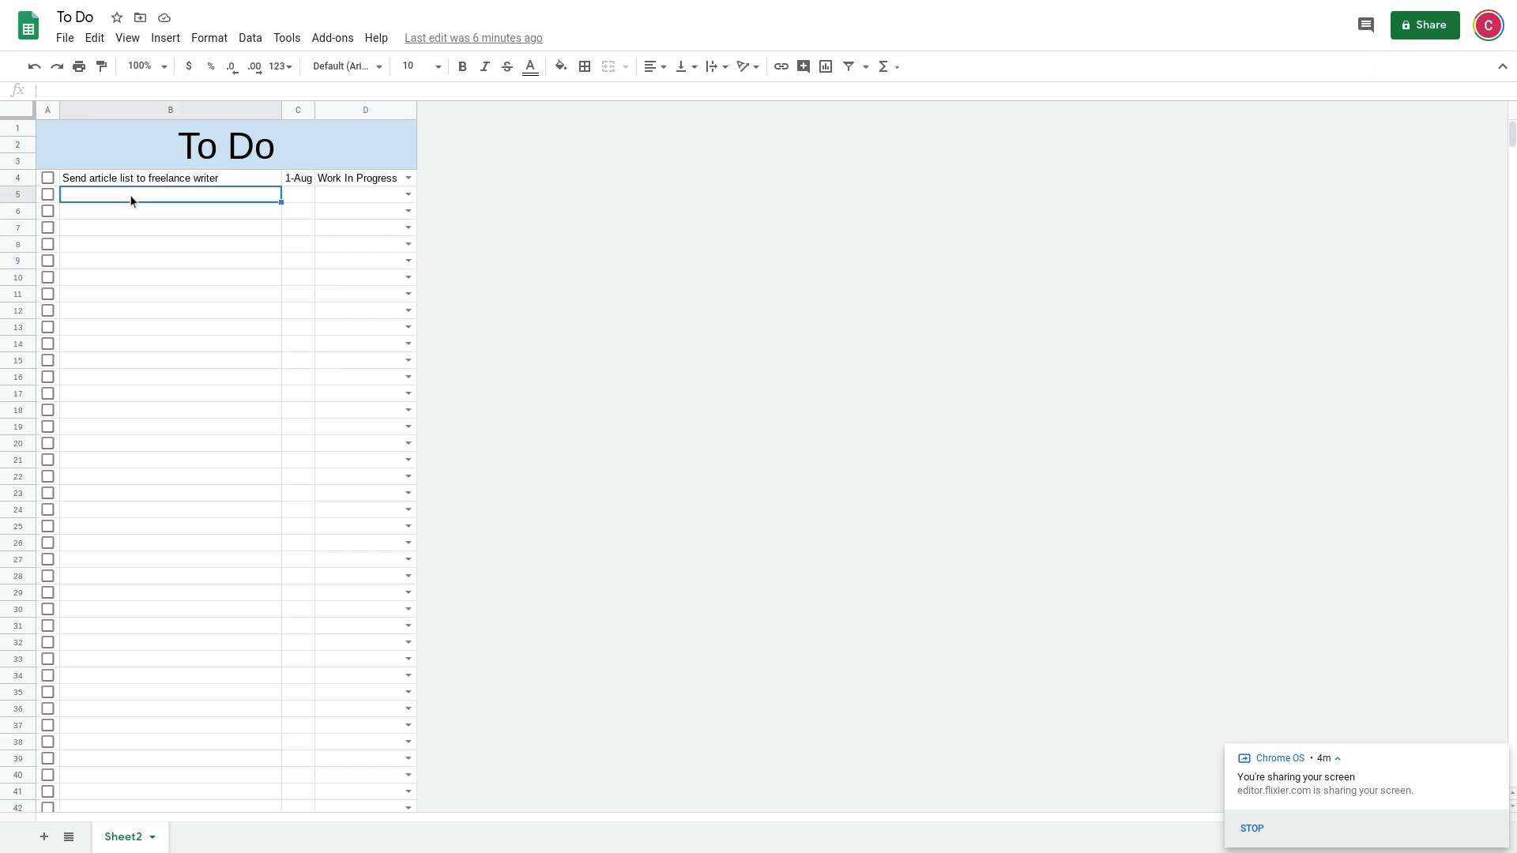
text(Edit Topi)
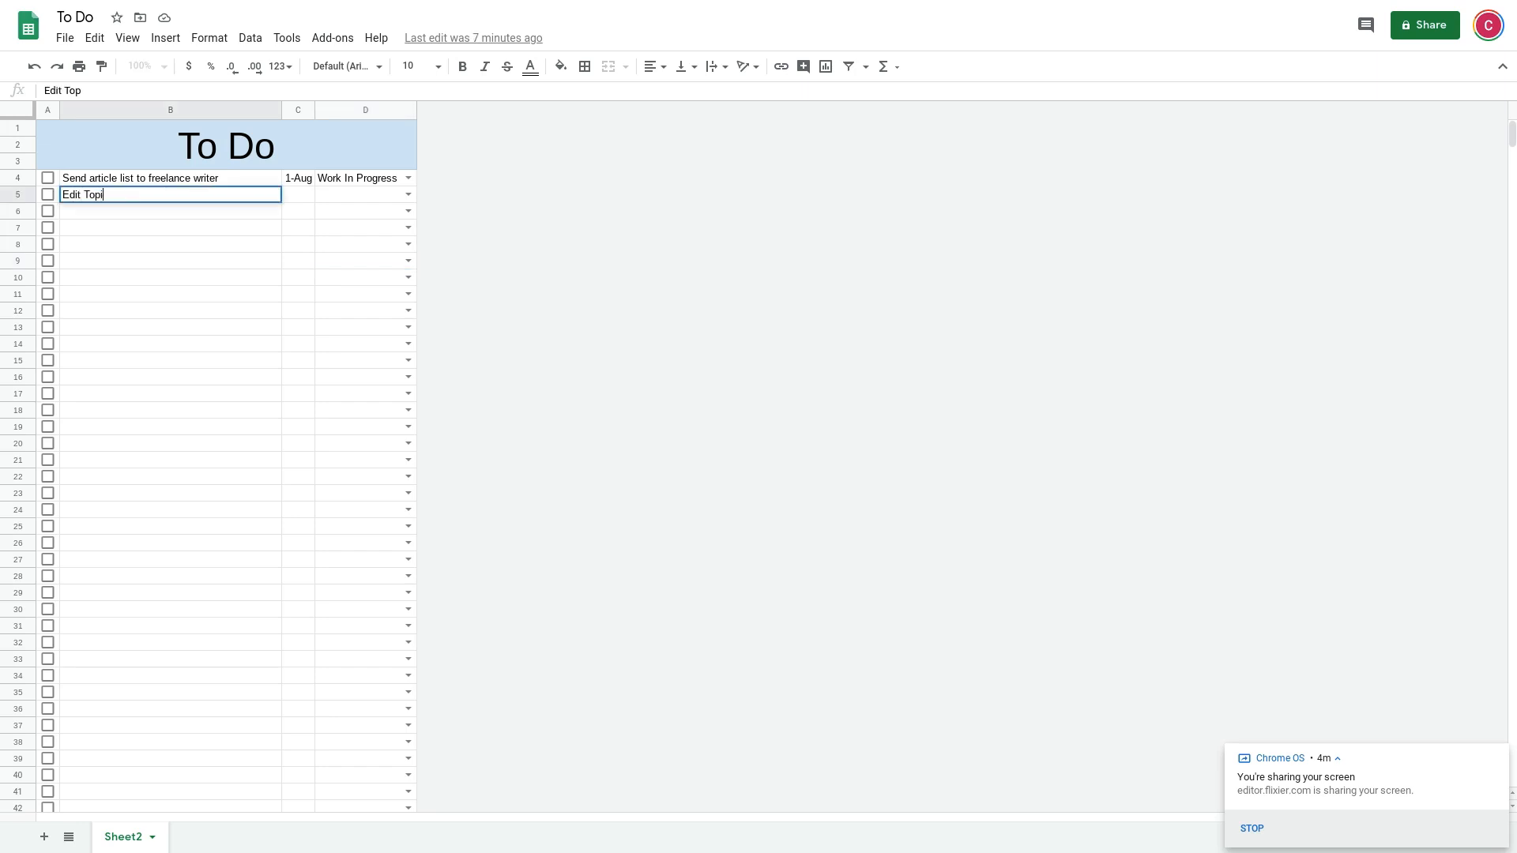
text(cs)
key(Return)
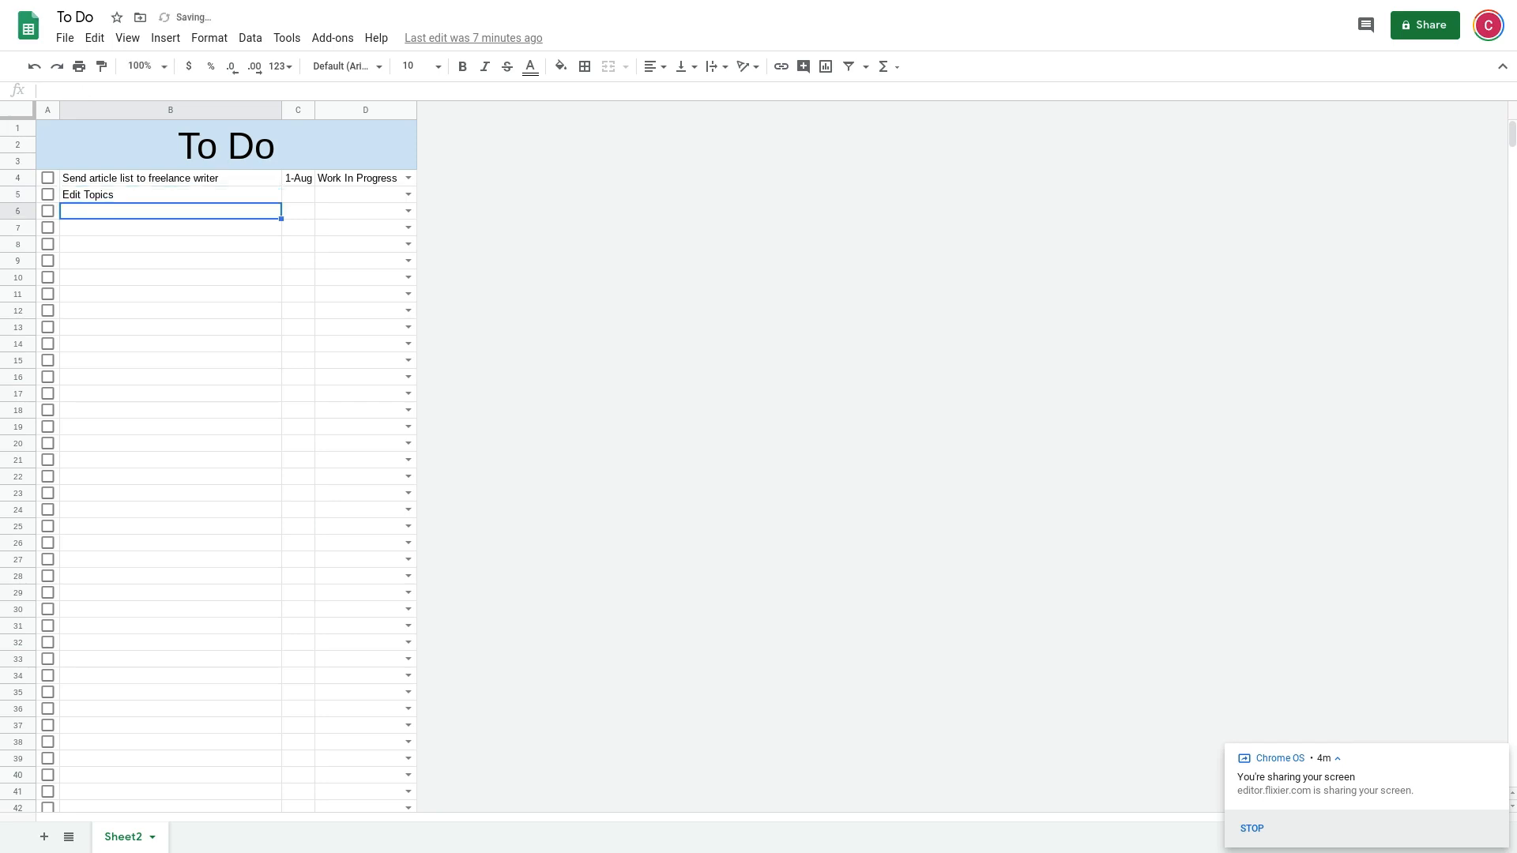
Step: Copy the To Do spreadsheet's URL and link the Action Items label in Dashboard cell A5 to it
mouse_move(196, 4)
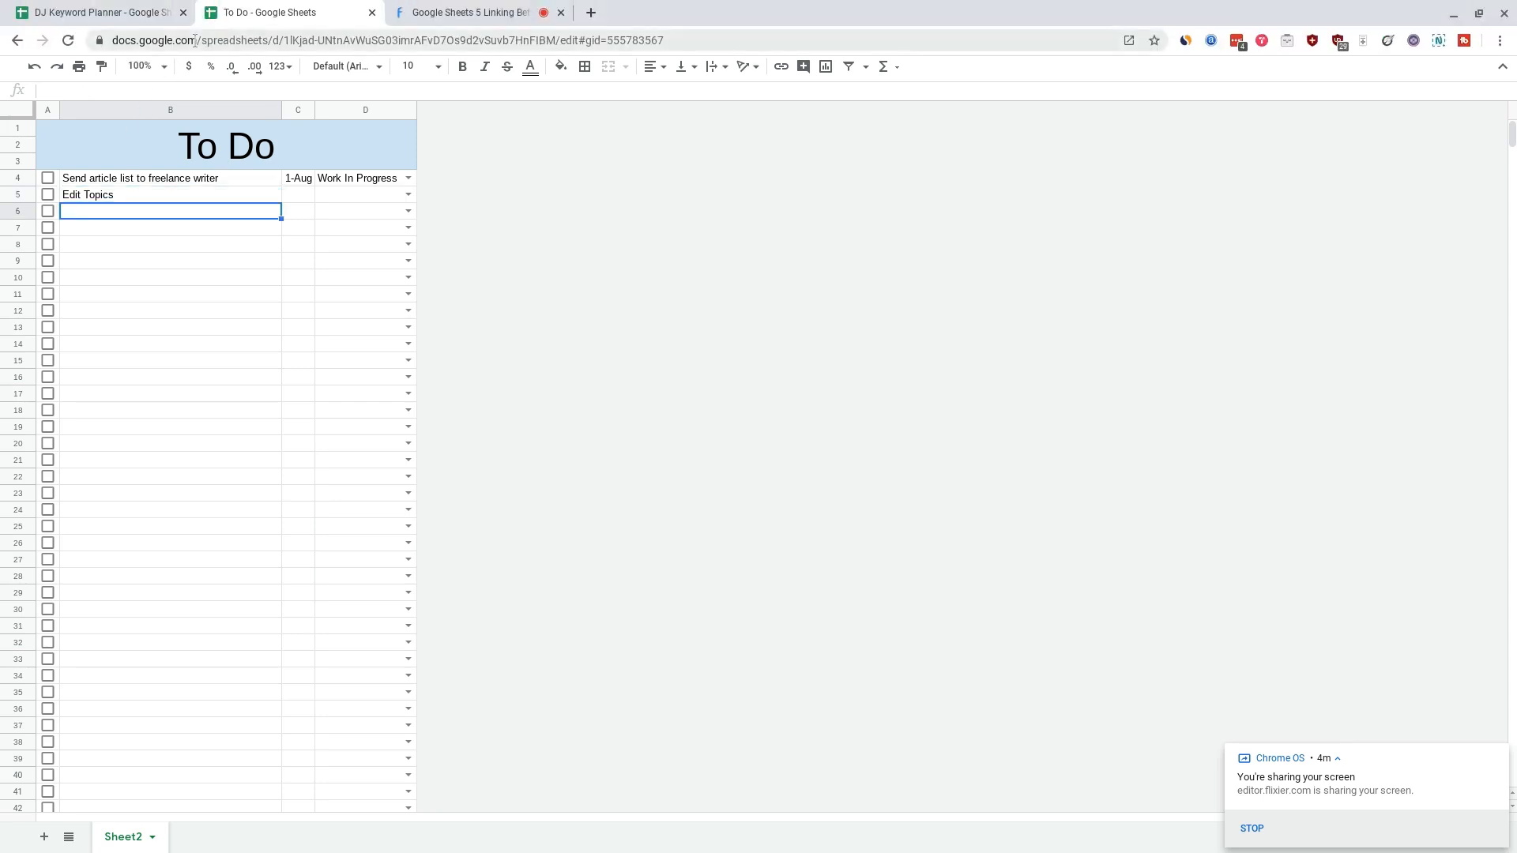
click(195, 41)
key(ctrl+c)
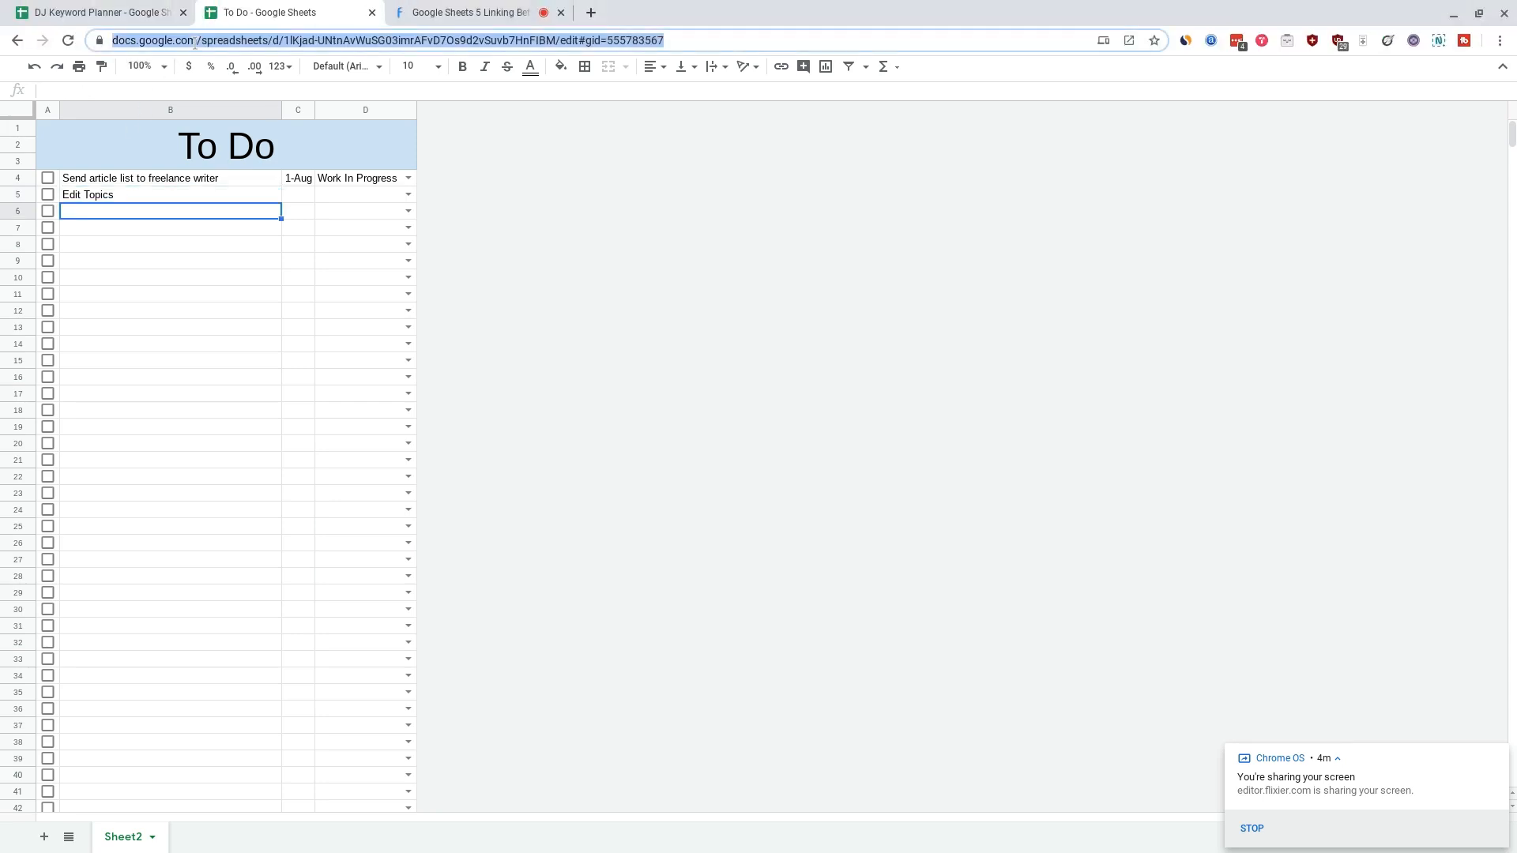
click(150, 16)
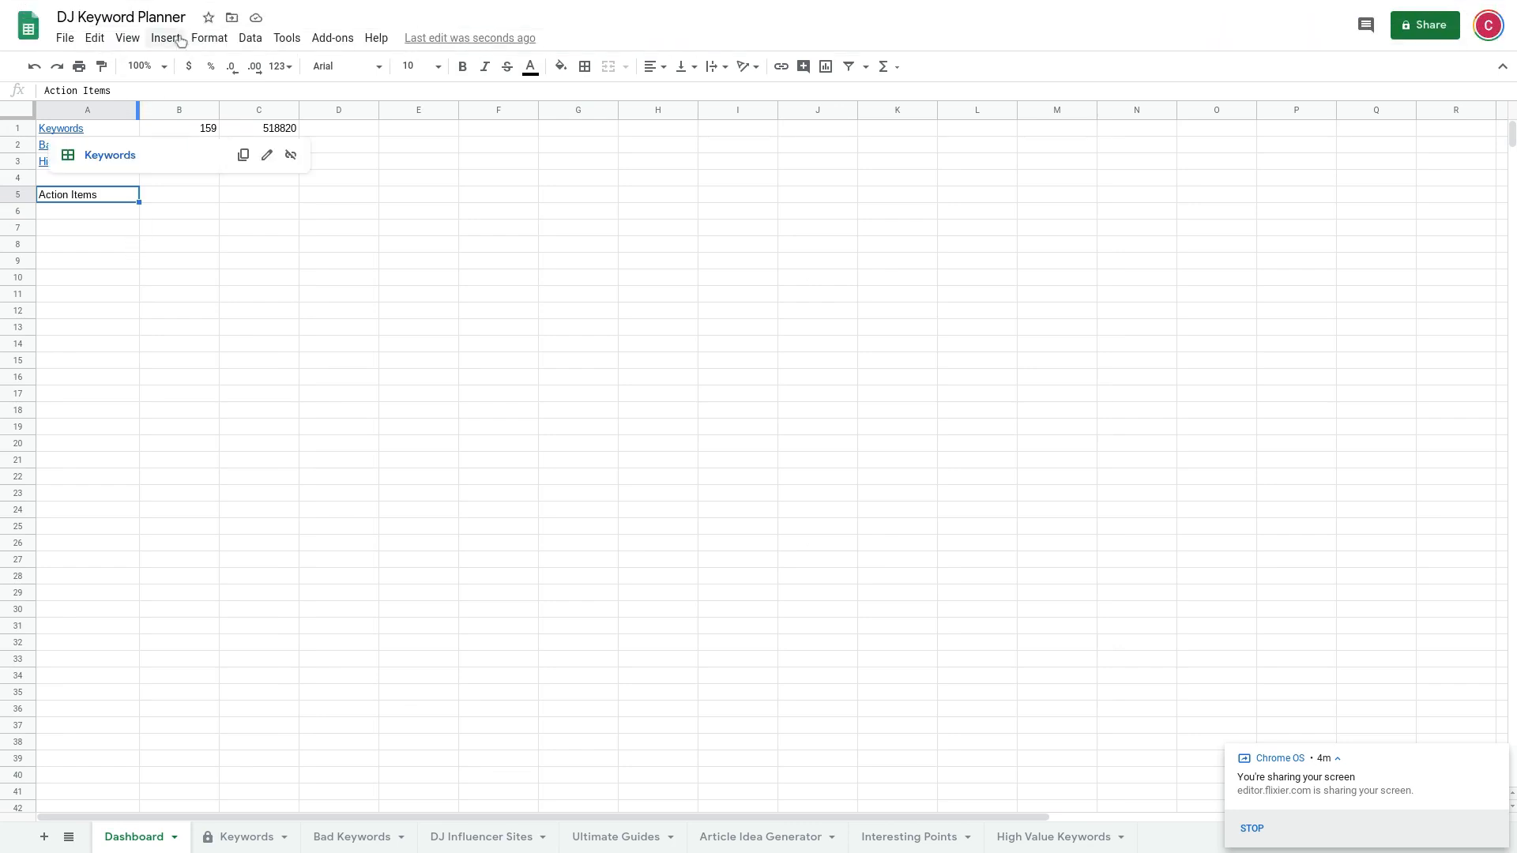
click(166, 38)
click(207, 399)
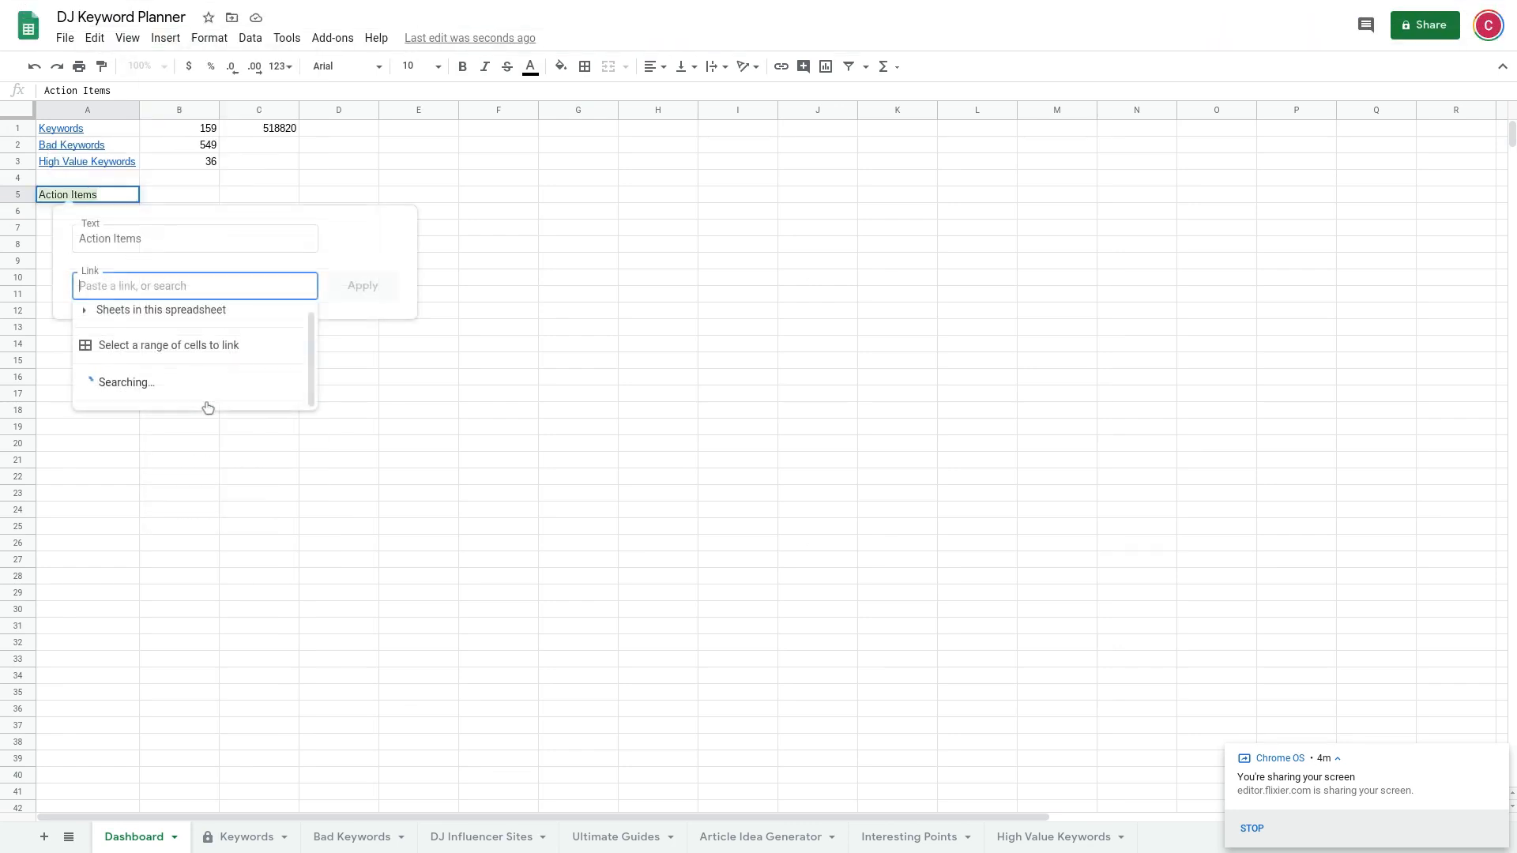
key(ctrl+v)
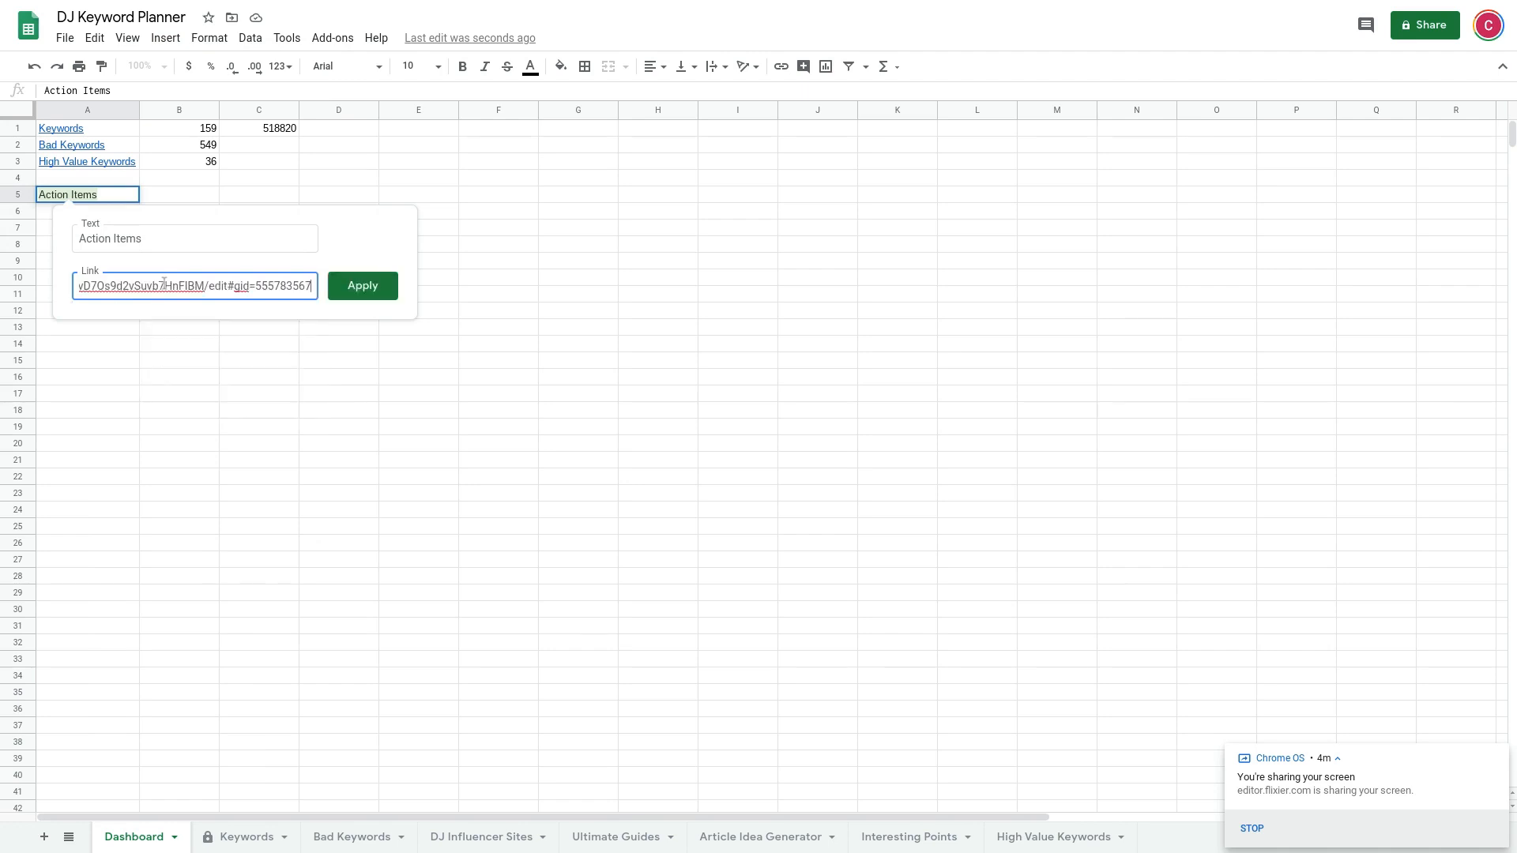
click(360, 288)
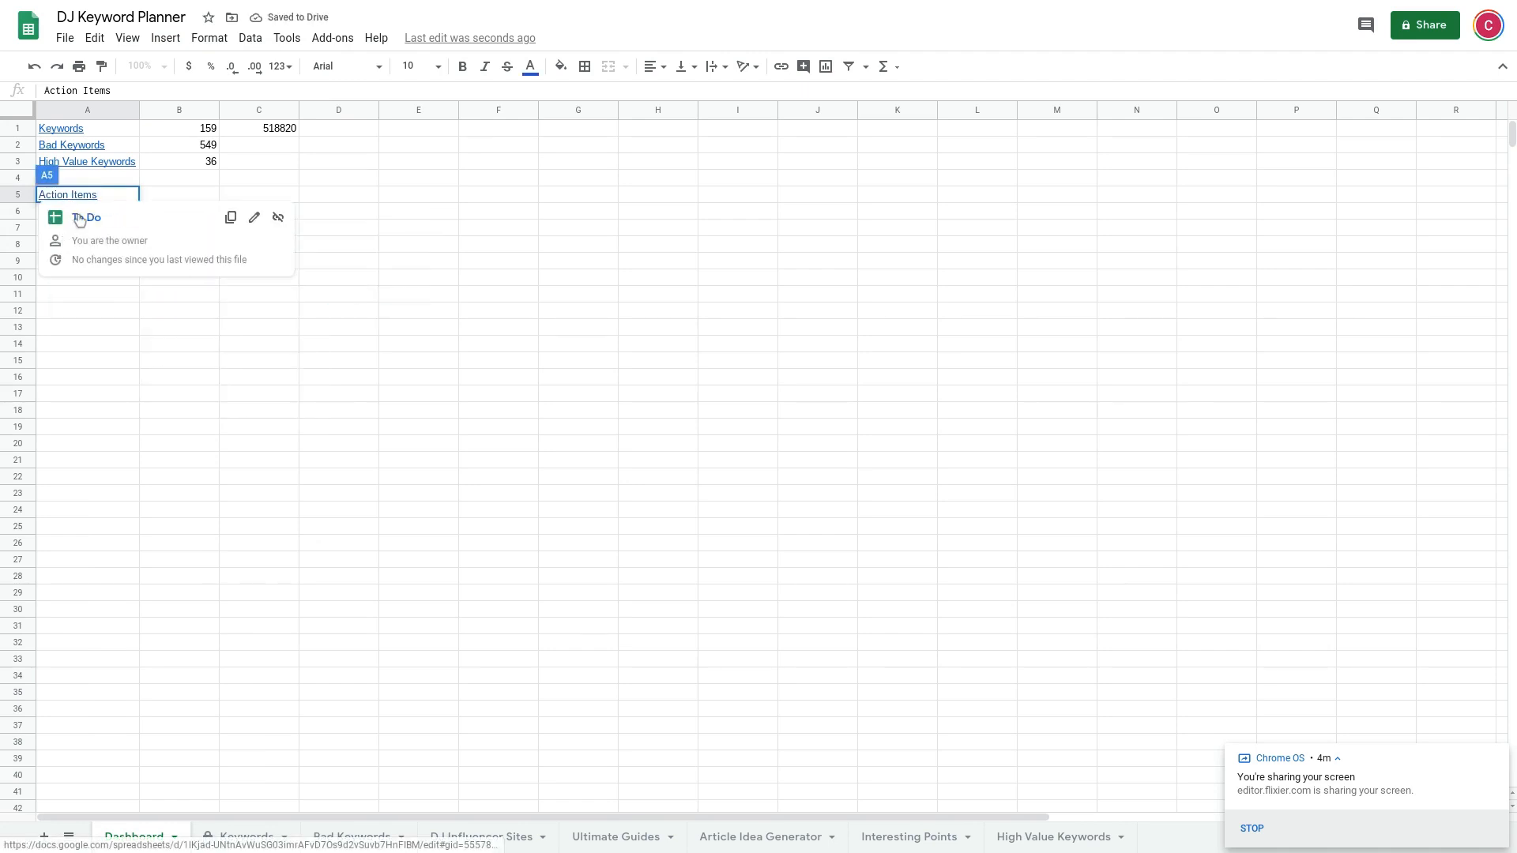
click(585, 248)
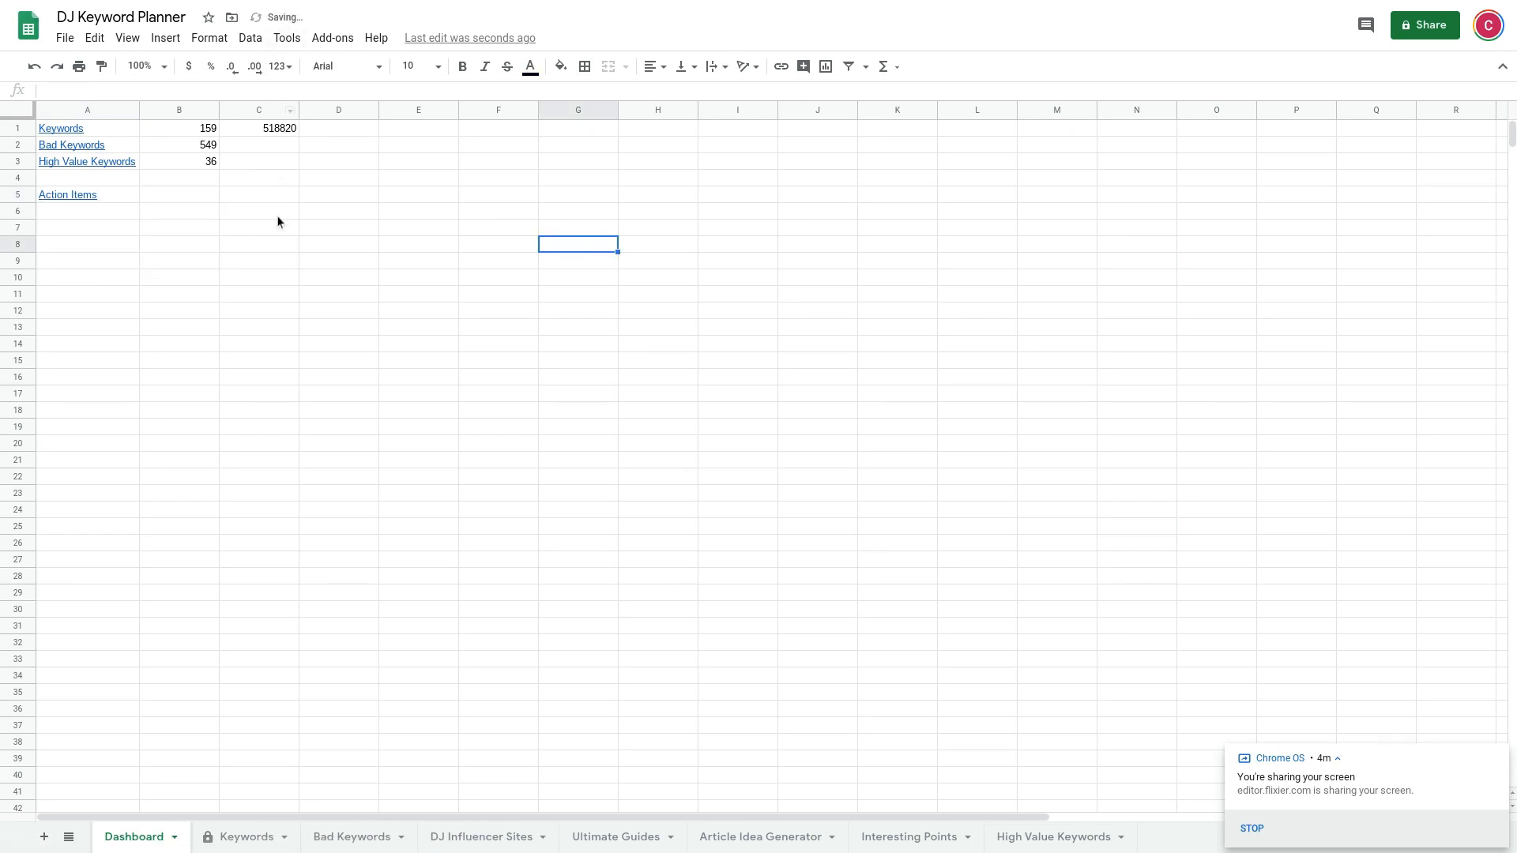
Step: Start an IMPORTRANGE formula in Dashboard cell B5 with the To Do spreadsheet's URL in quotes as its first argument
click(165, 199)
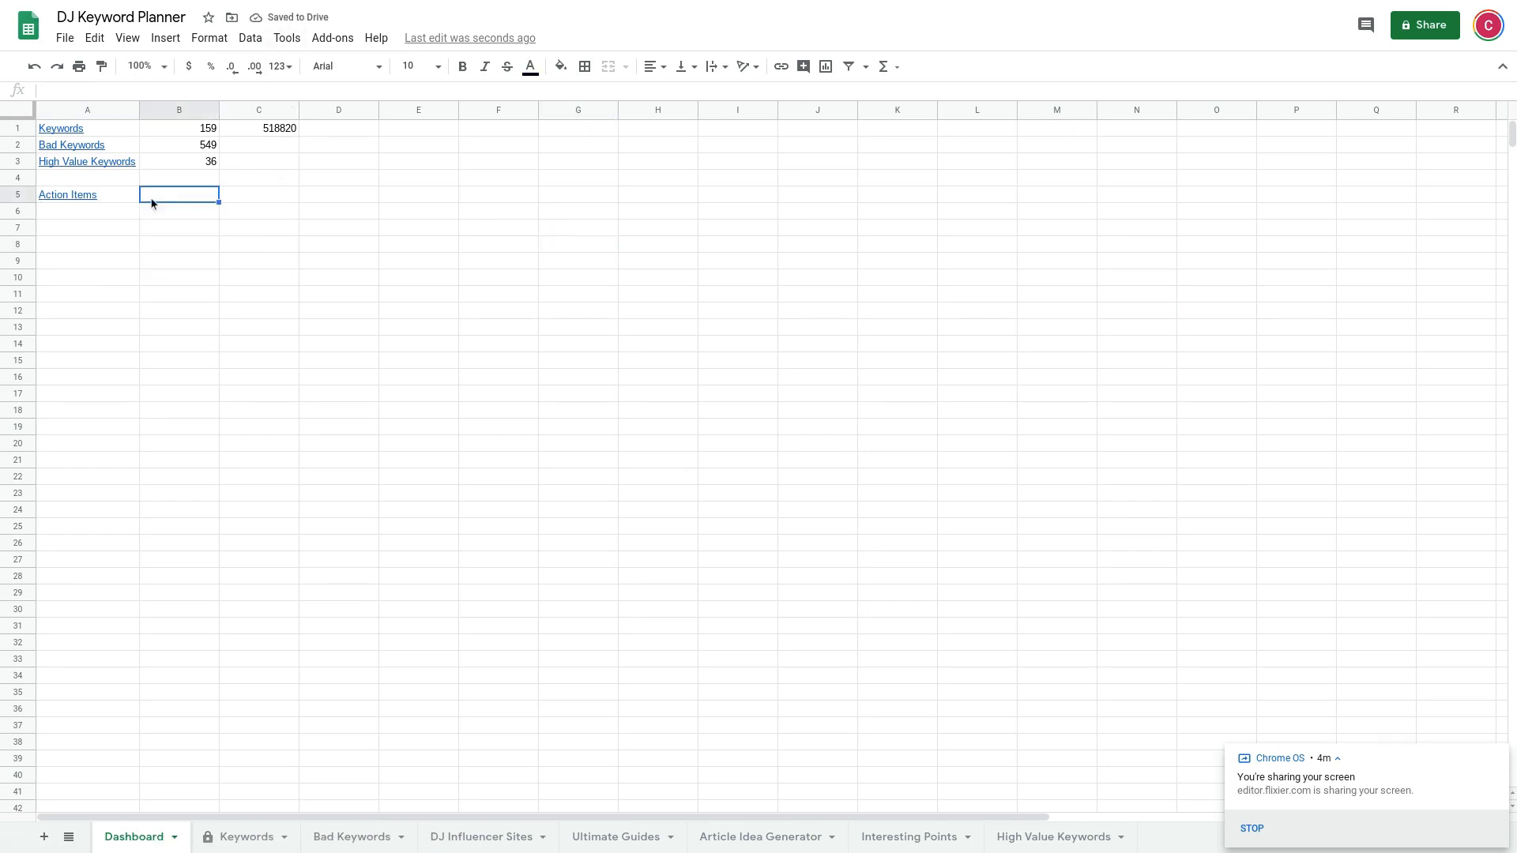
click(237, 8)
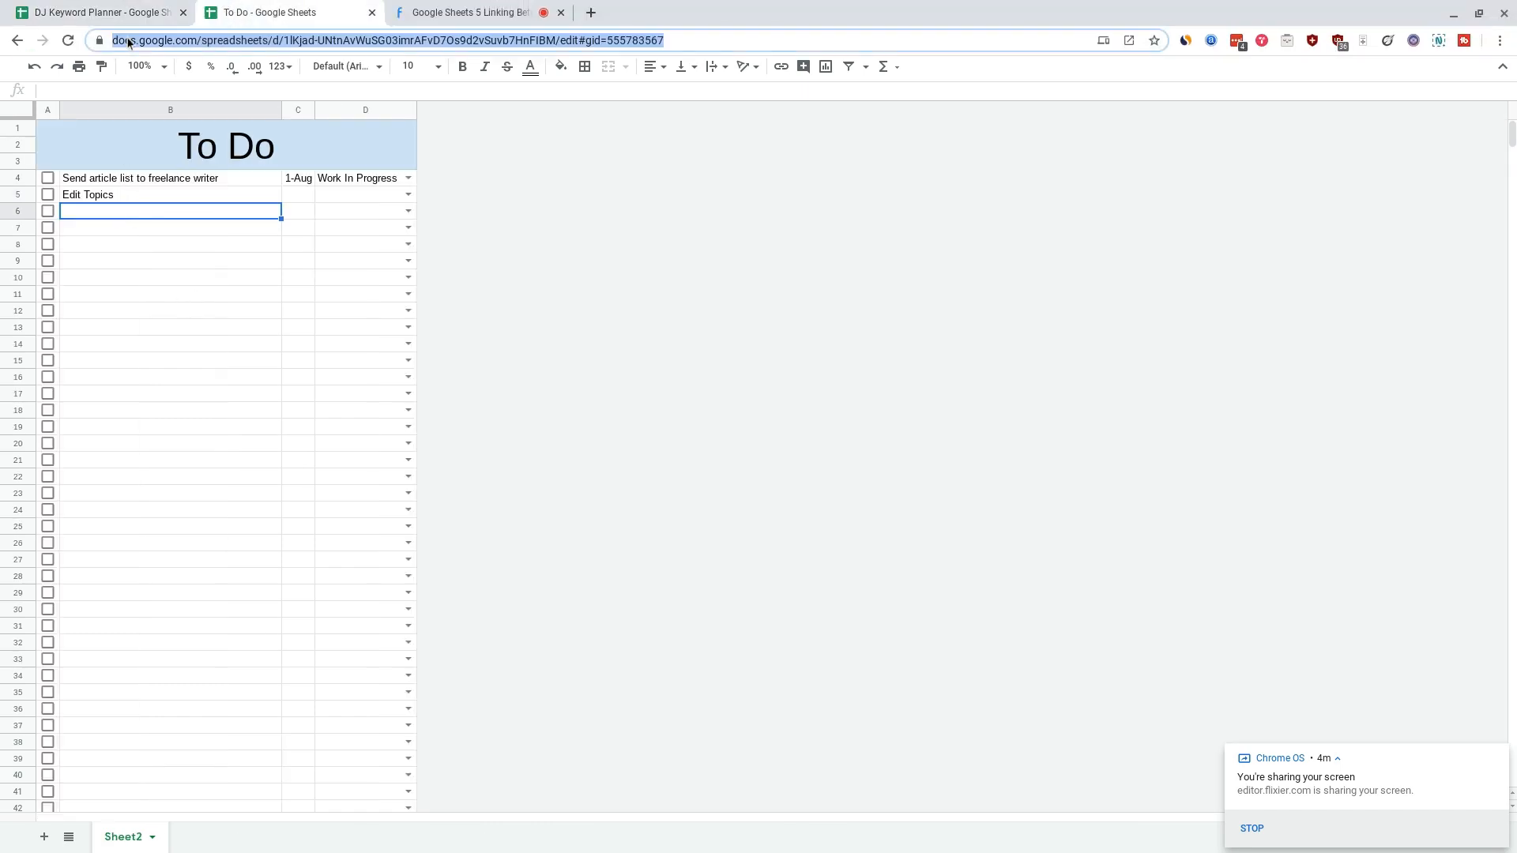
click(123, 13)
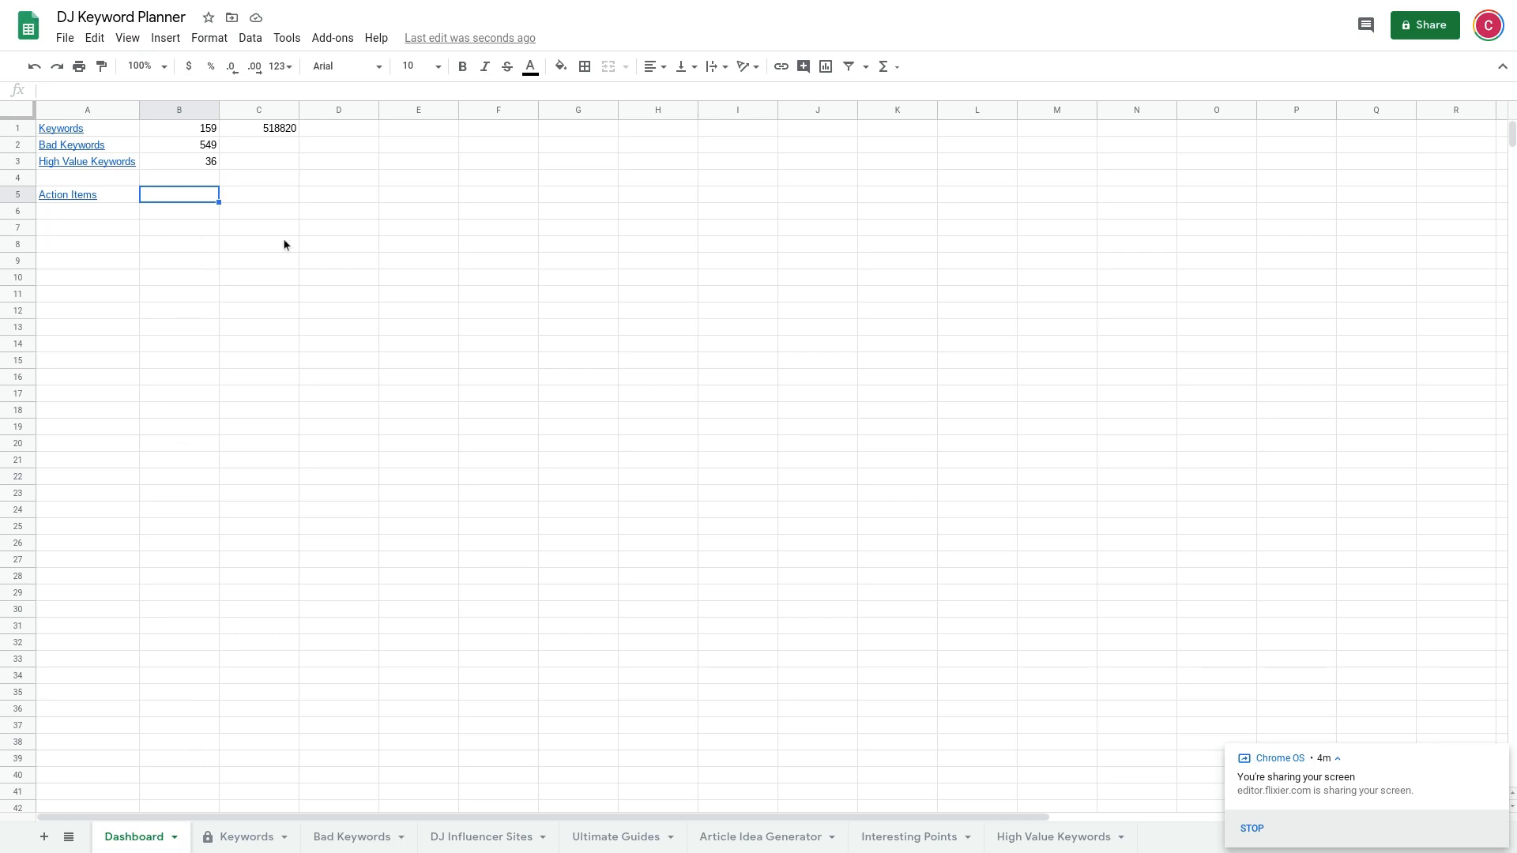
text(=)
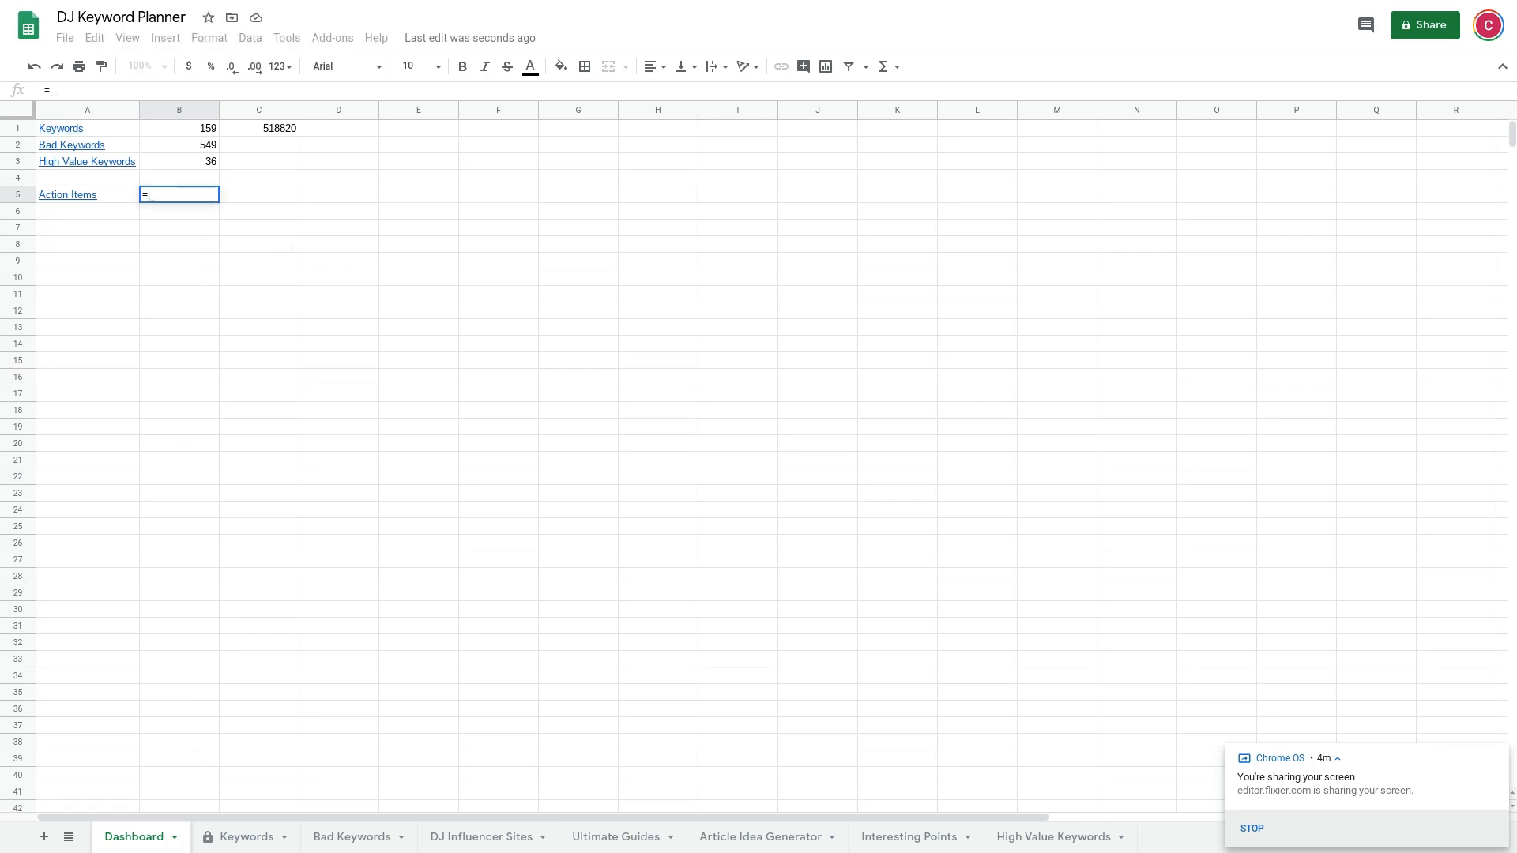
text(IMPORTR)
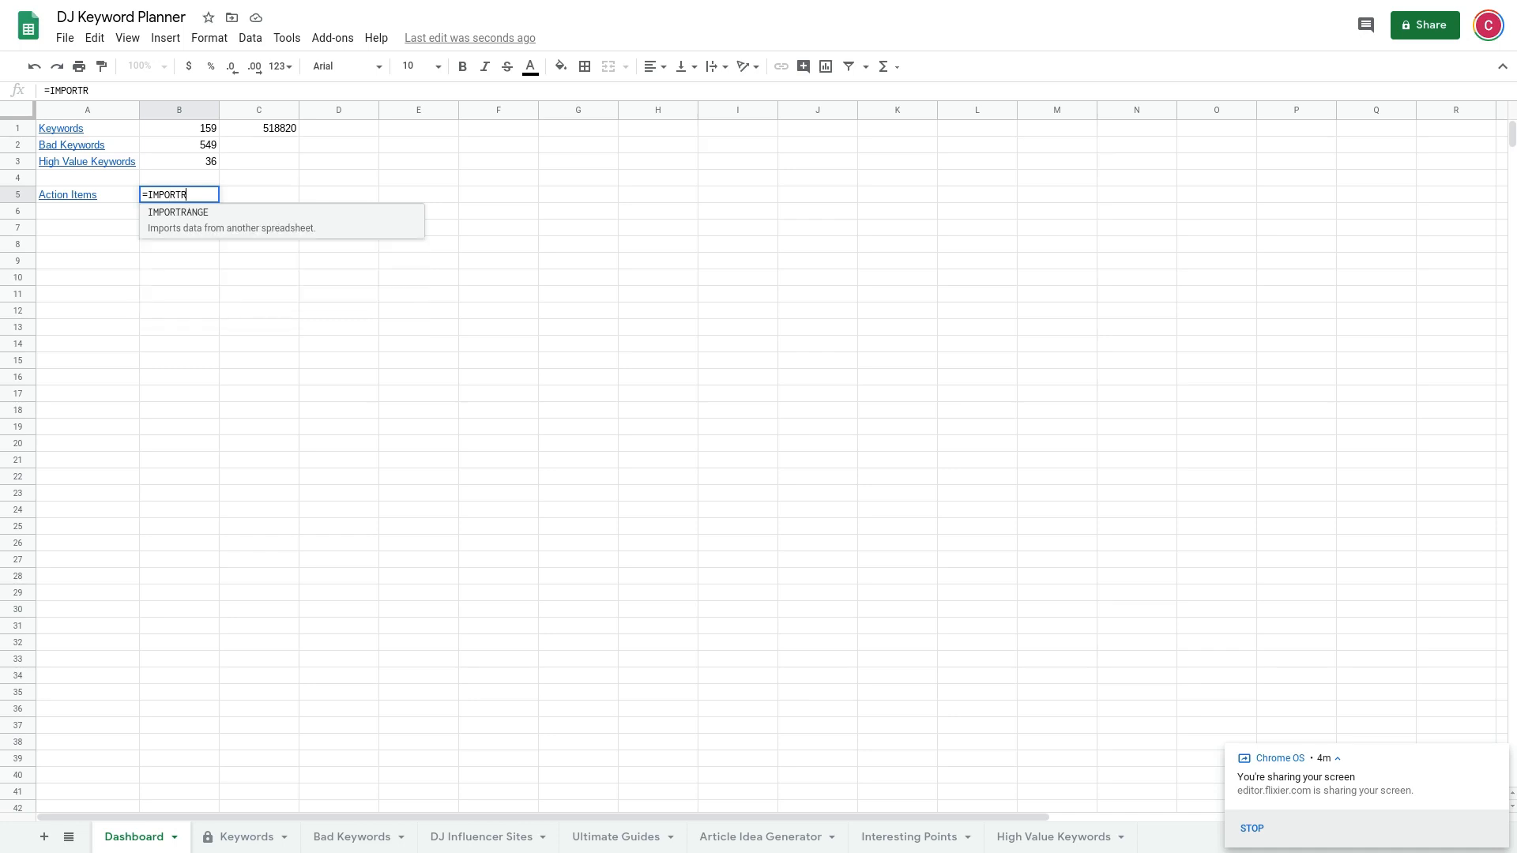
key(Tab)
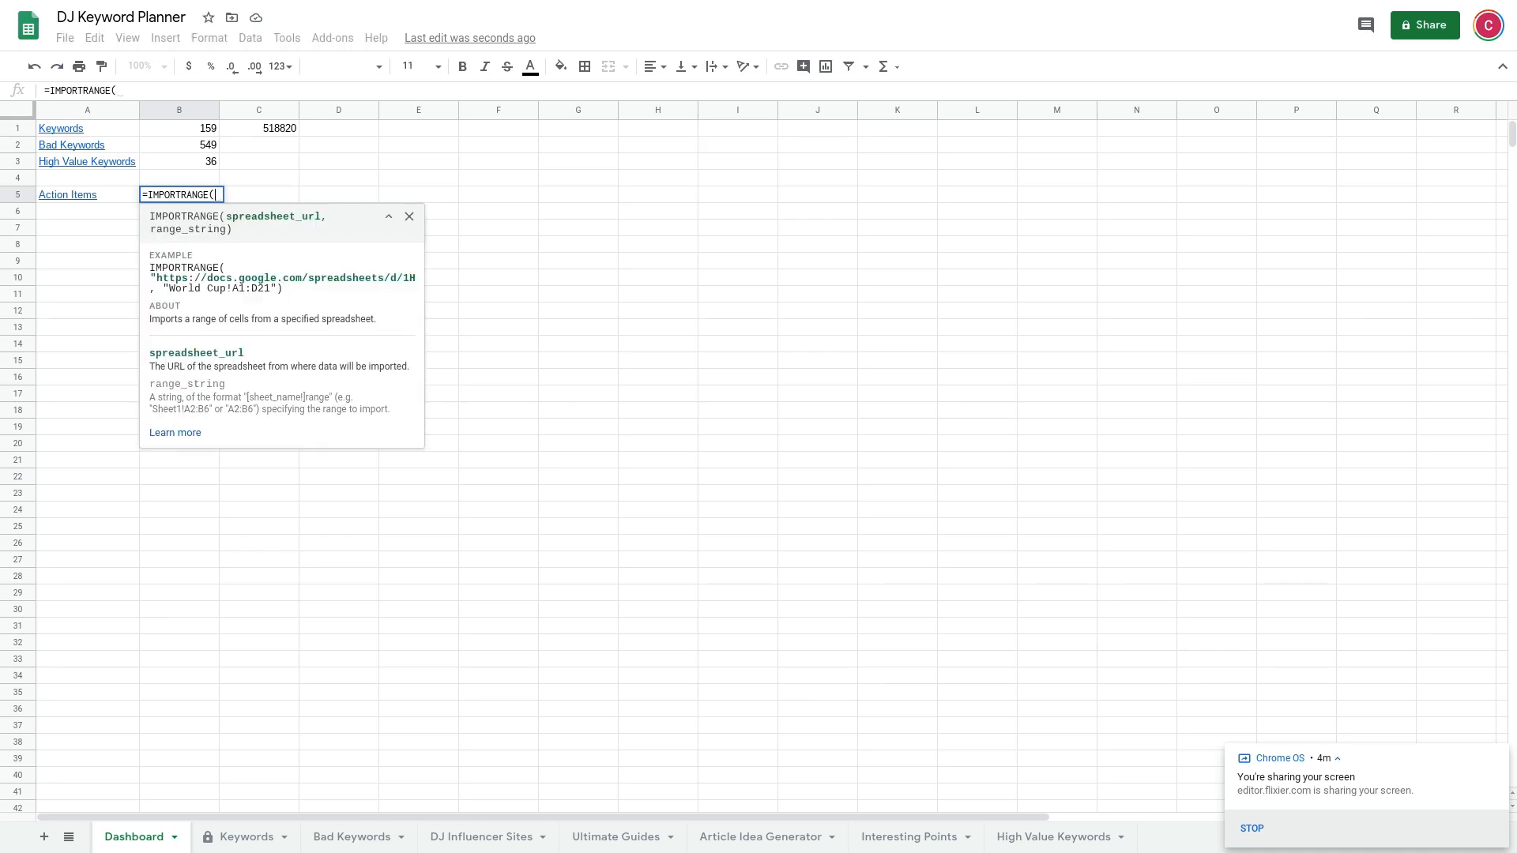
text(")
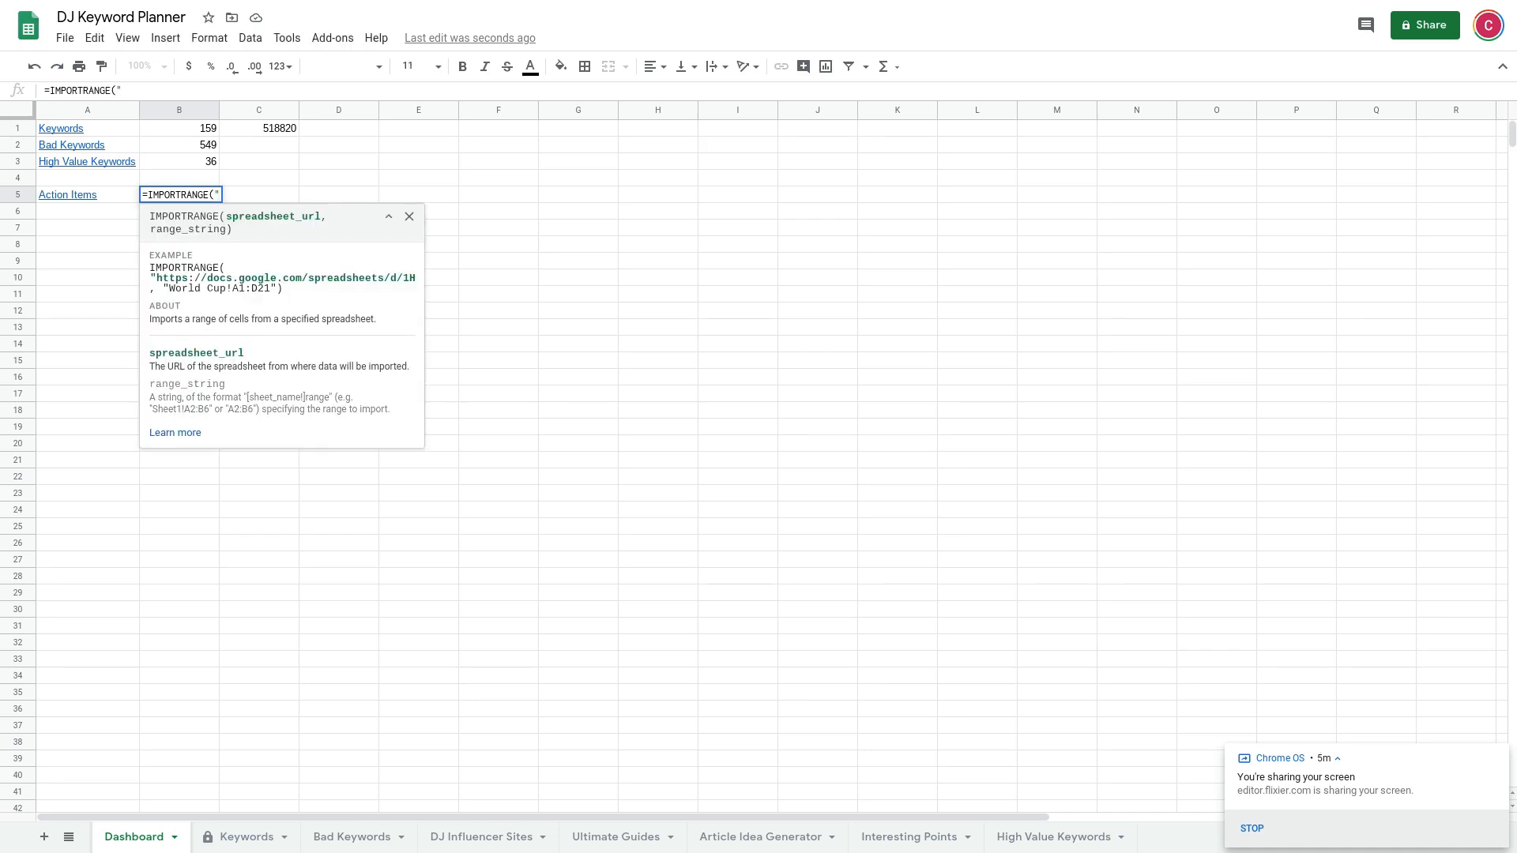
key(ctrl+v)
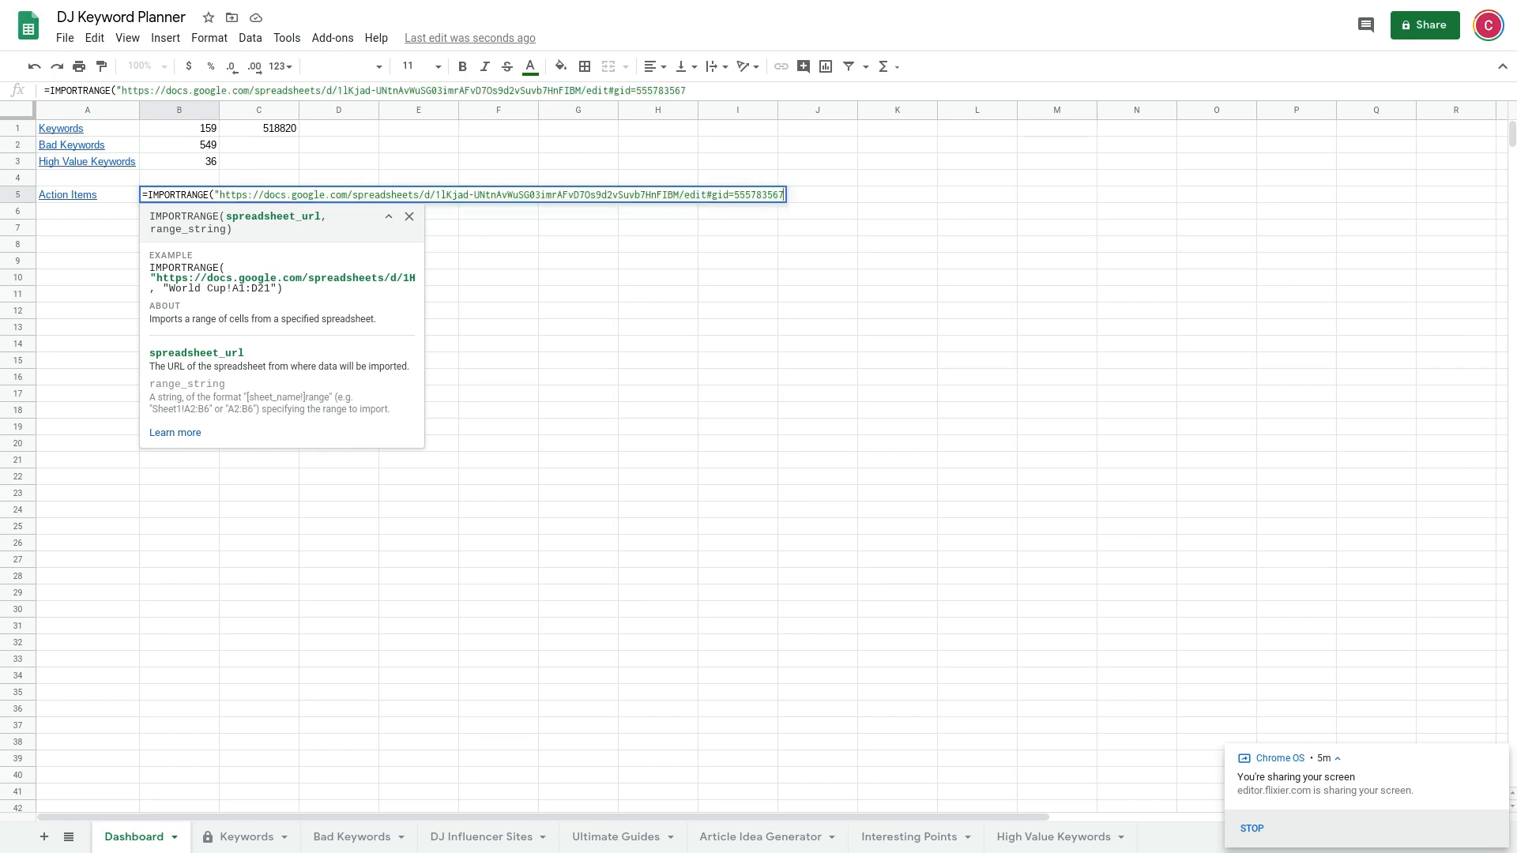
text(",)
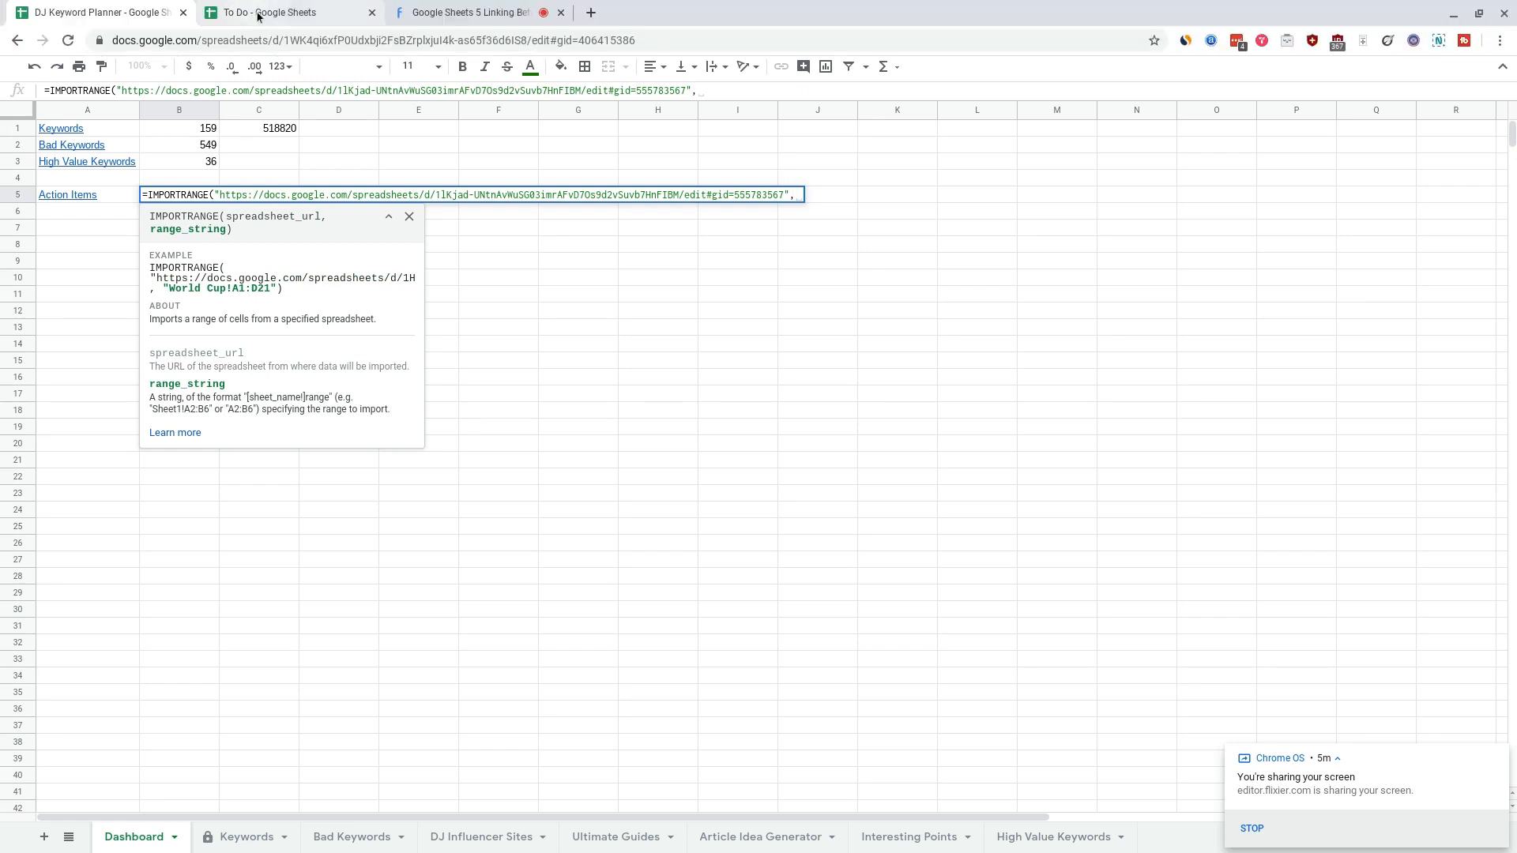
Step: Complete the IMPORTRANGE formula with the range "Sheet2!B4:B" and allow access to connect the two spreadsheets
click(257, 14)
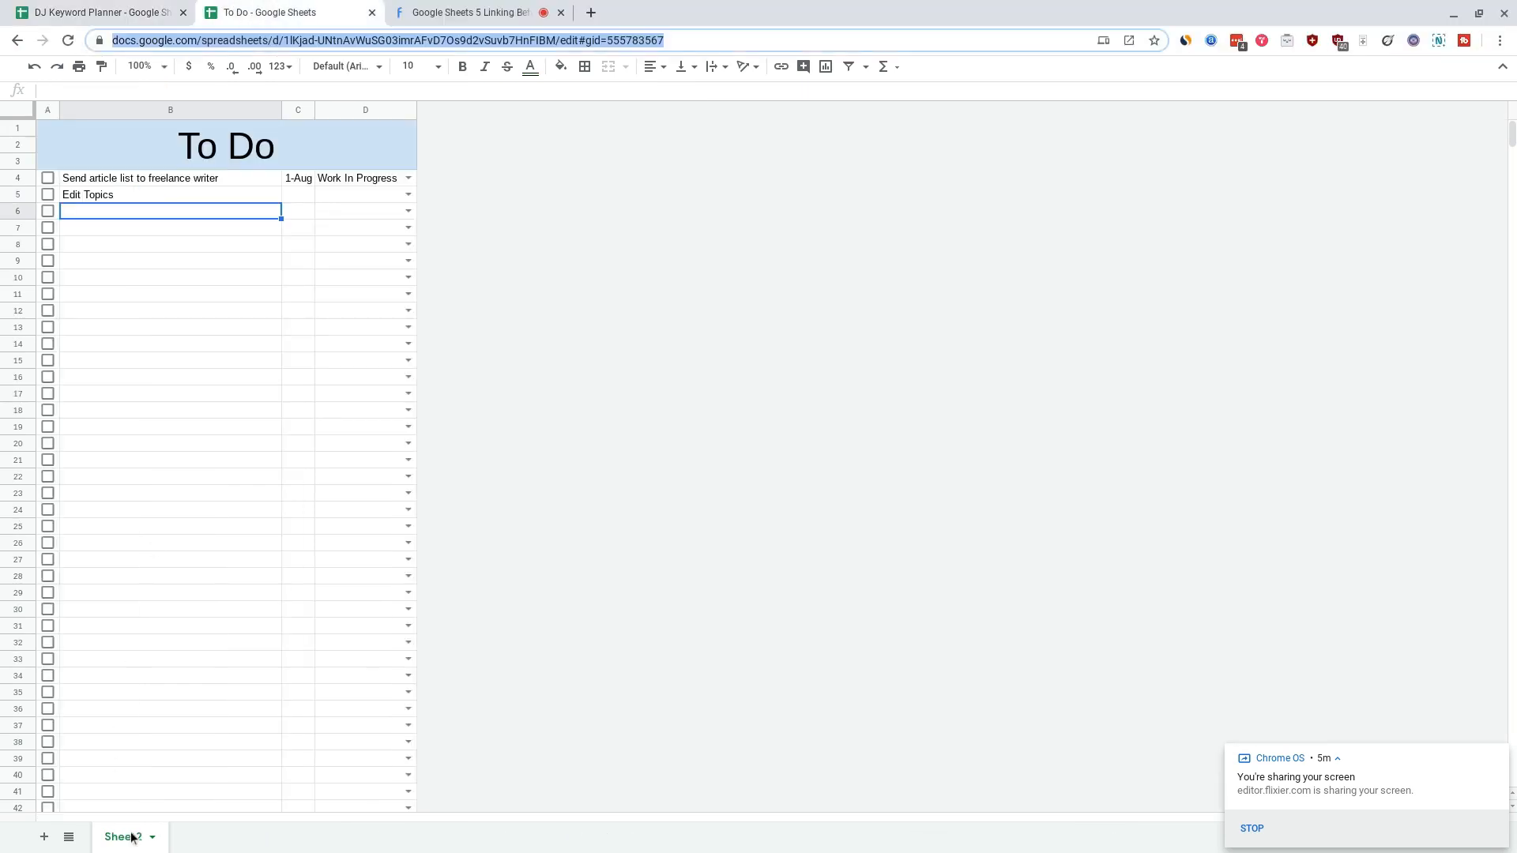
click(142, 12)
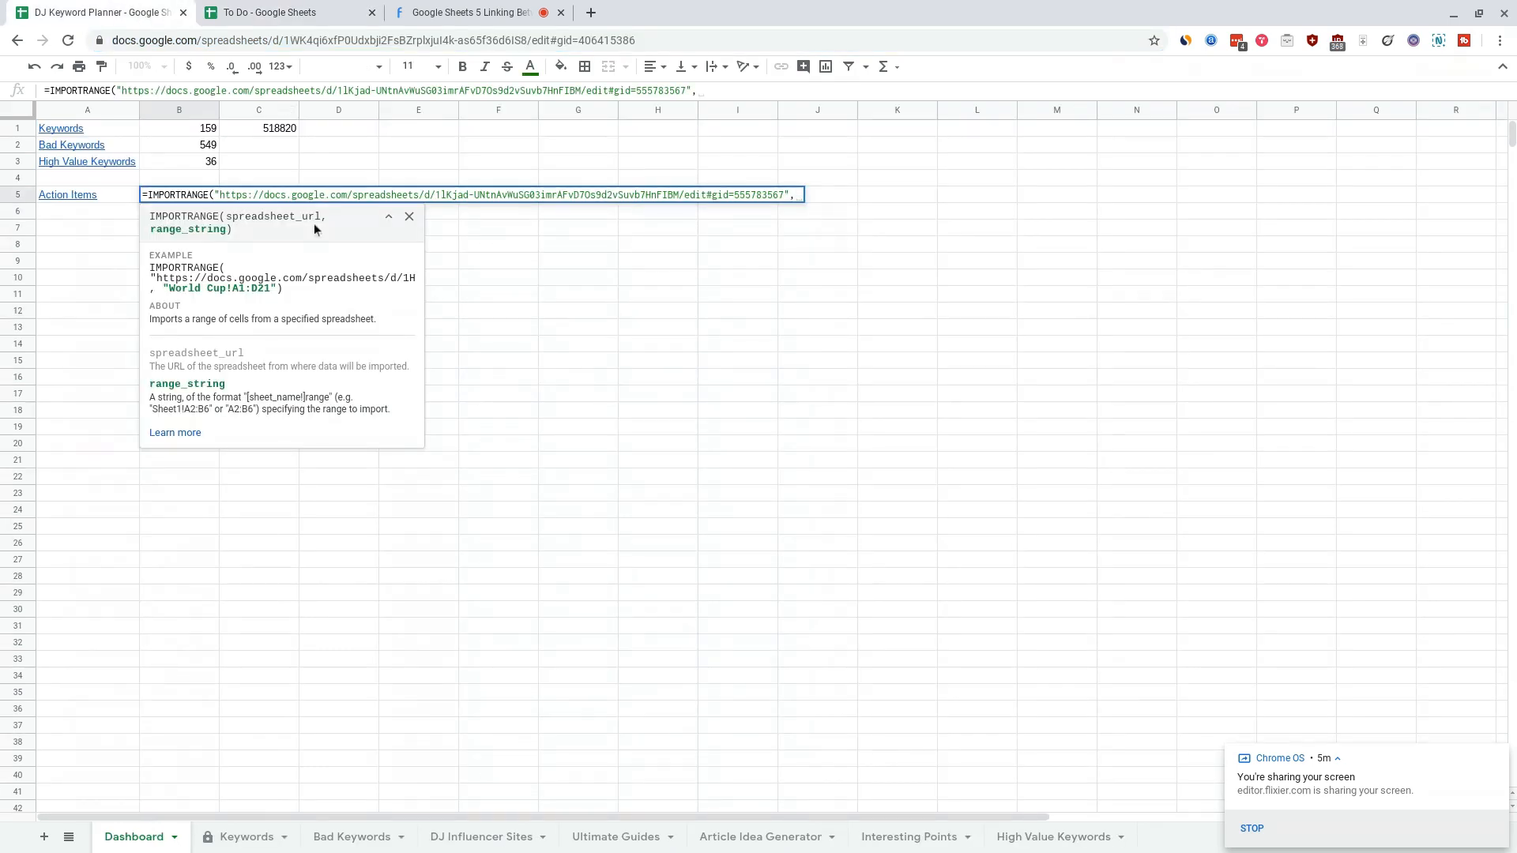
text(")
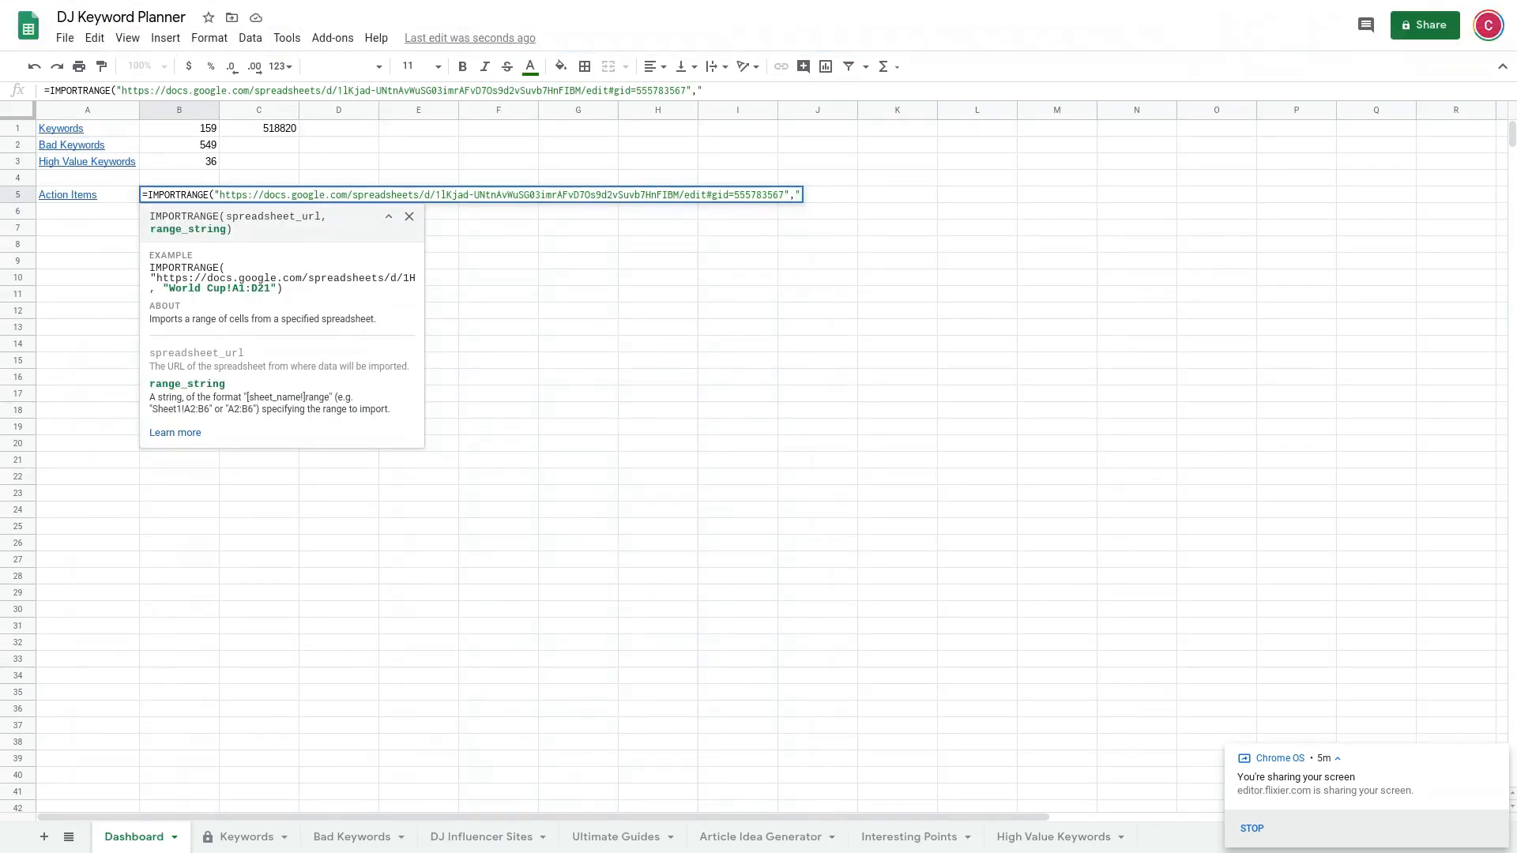
text(Sheet2!)
click(260, 8)
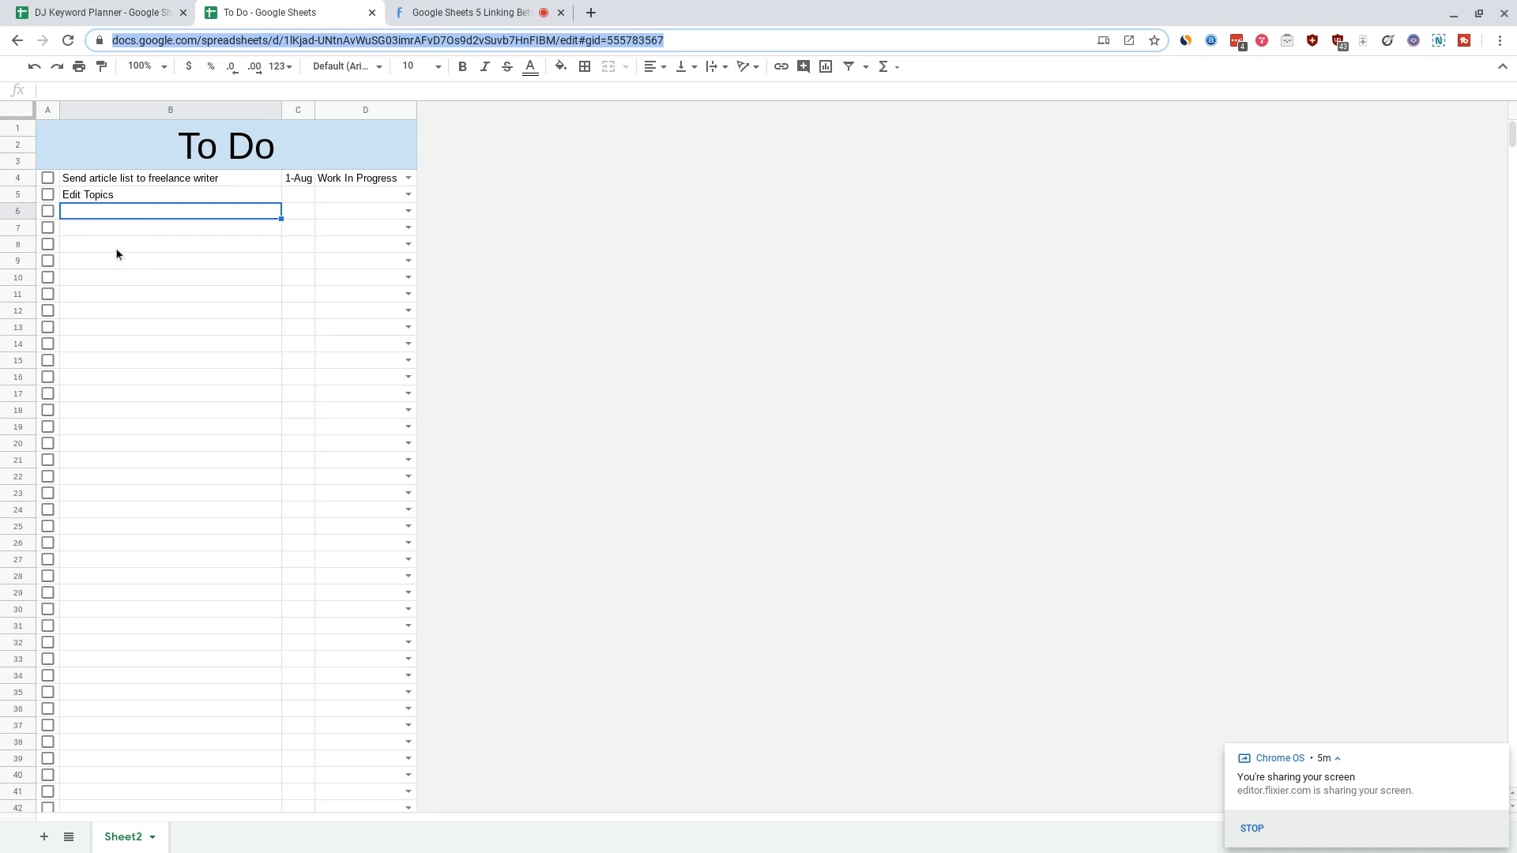
click(145, 15)
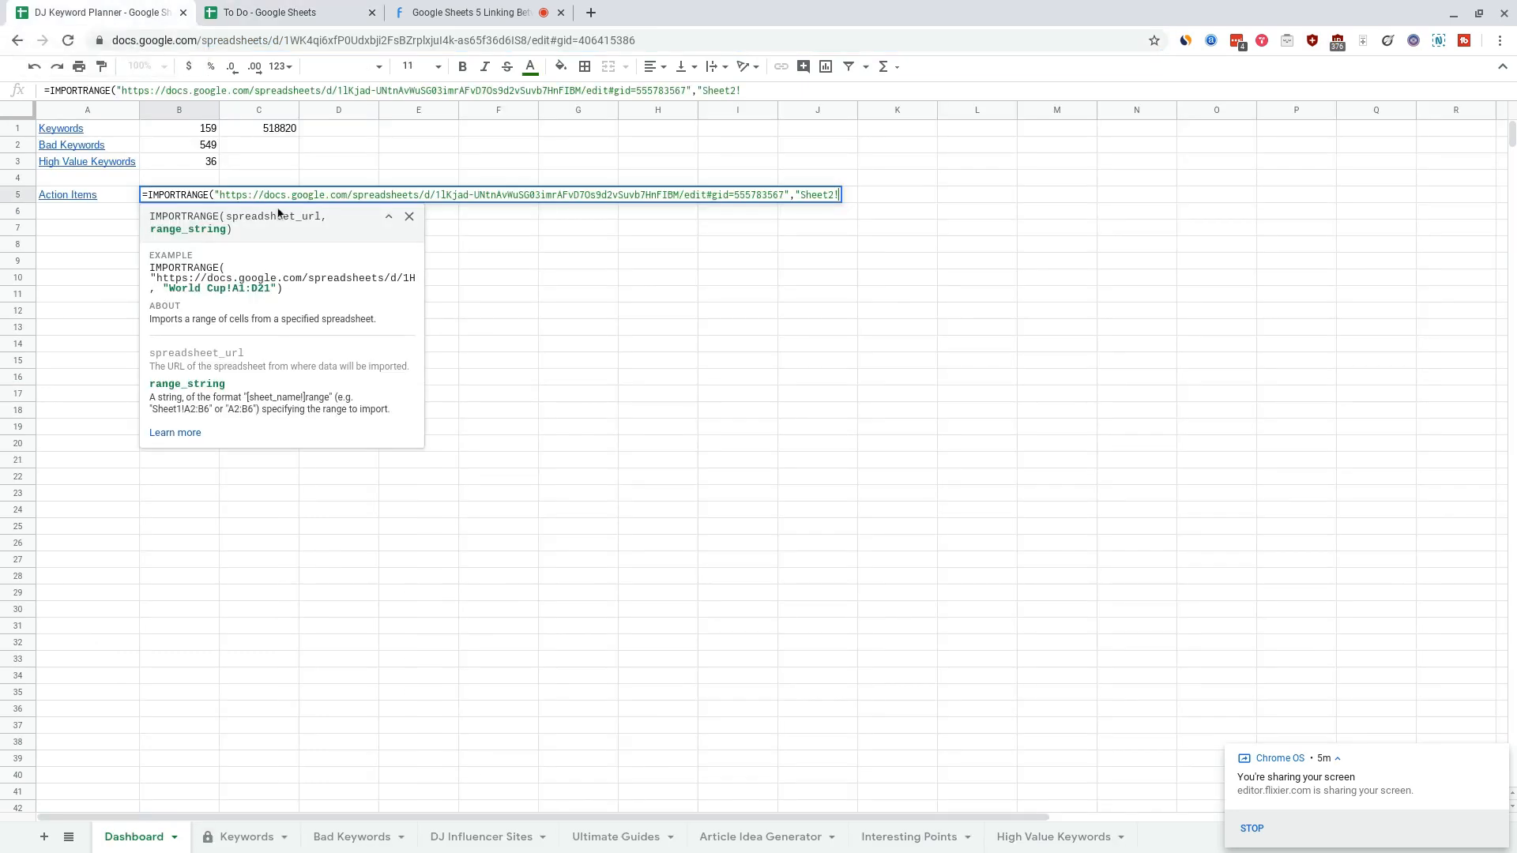
text(B4:B)
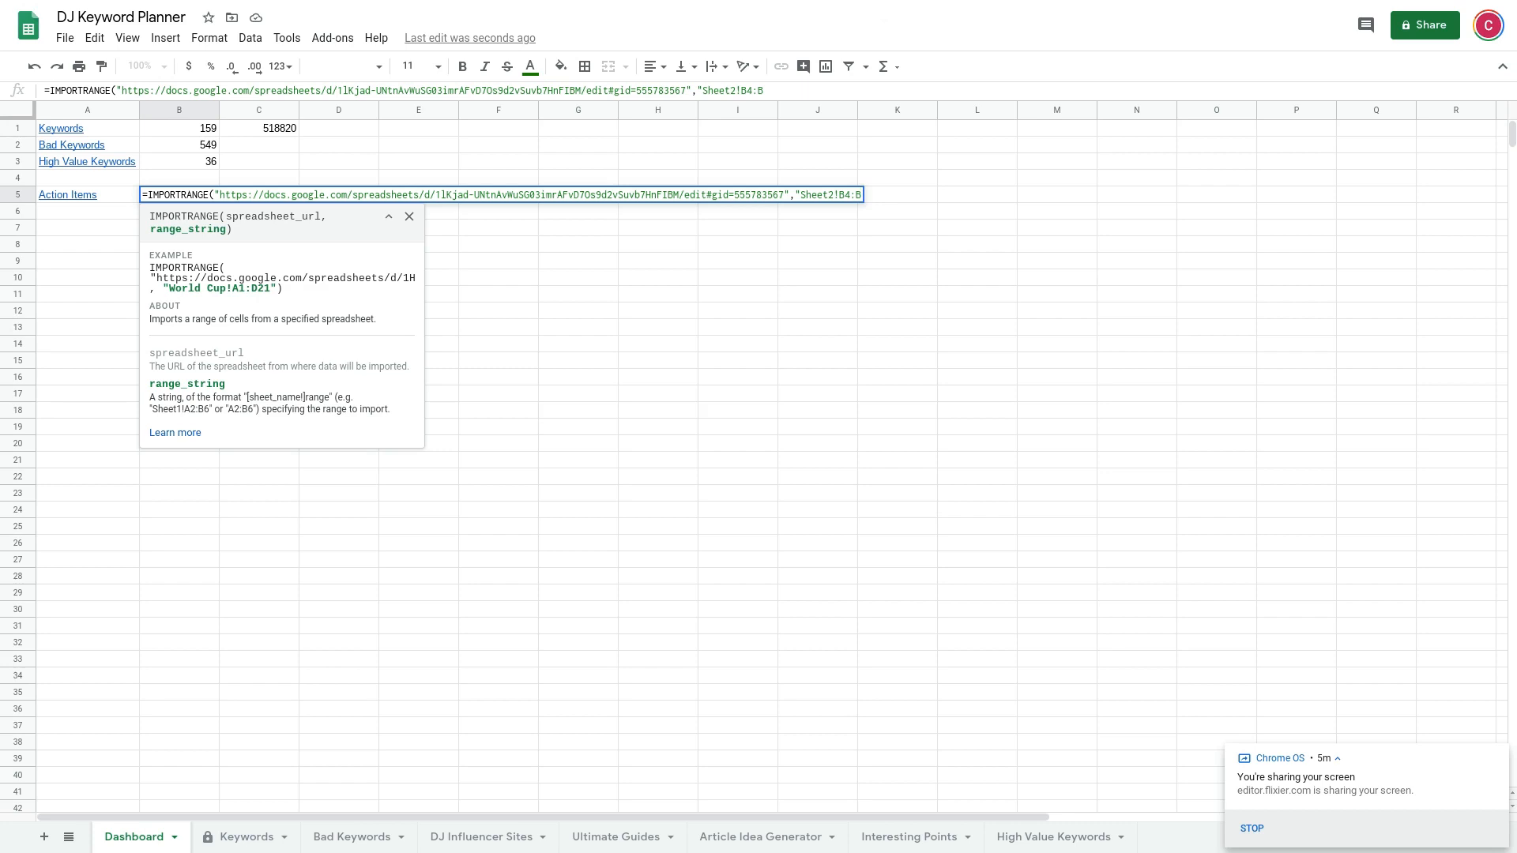
text("))
key(Return)
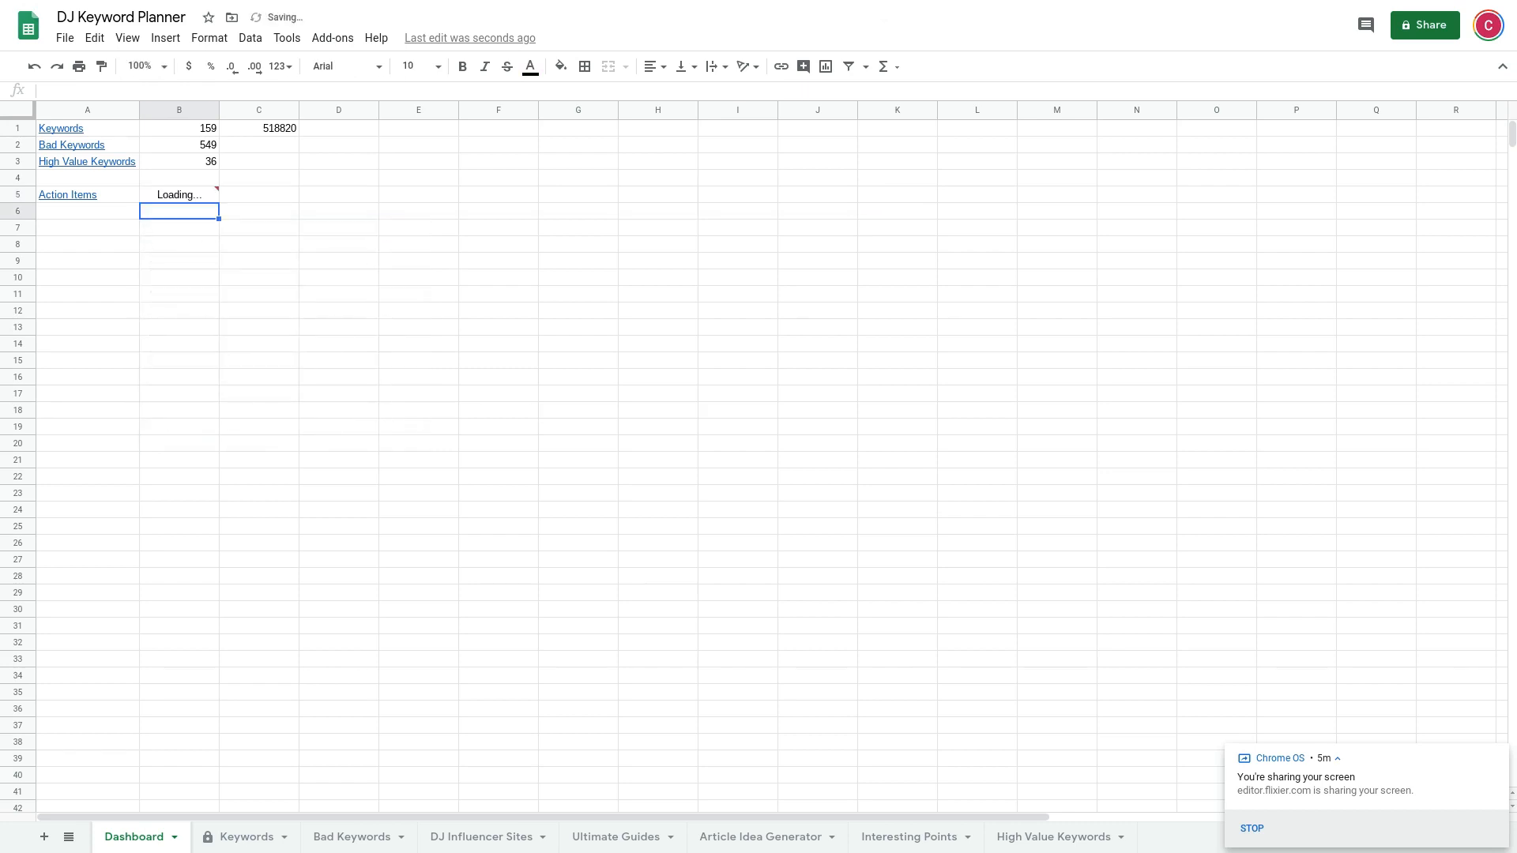
mouse_move(179, 197)
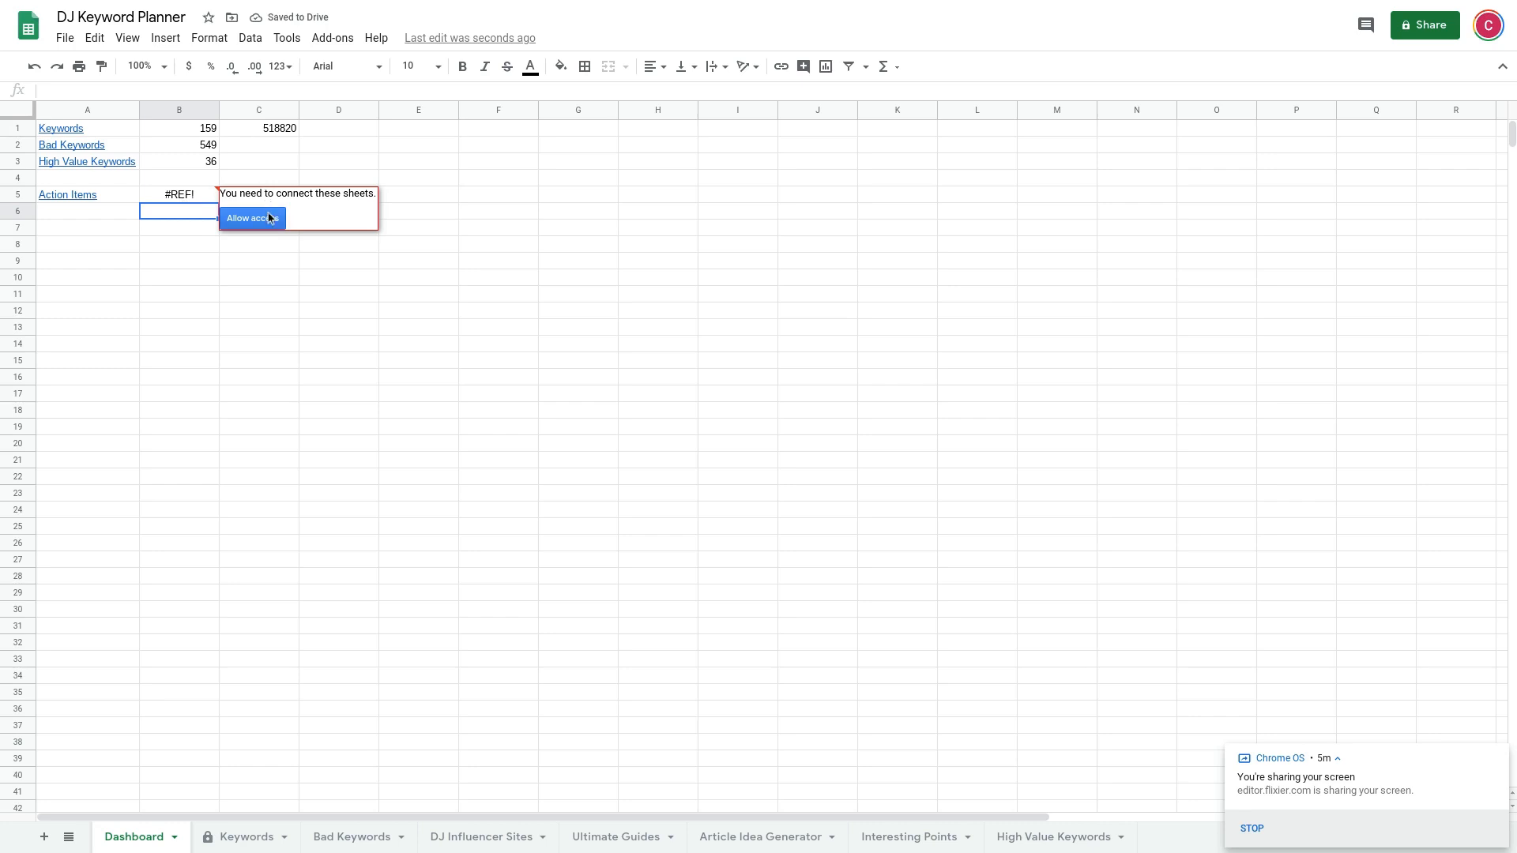
click(267, 219)
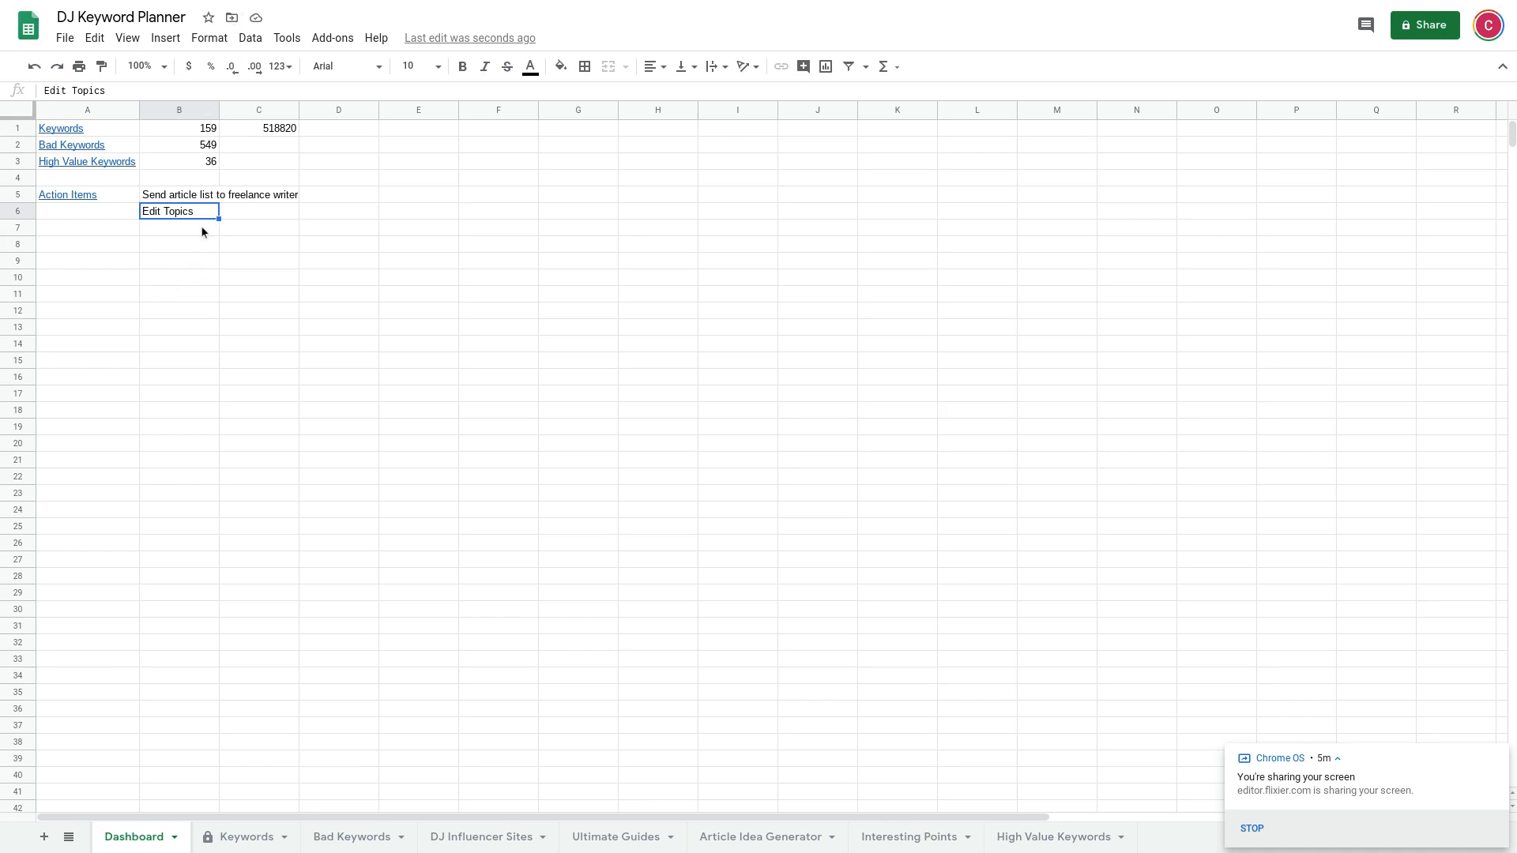
Step: Replace the task in cell B5 of the To Do spreadsheet with "Edit Articles returned by writer" and check the Dashboard in DJ Keyword Planner
click(261, 11)
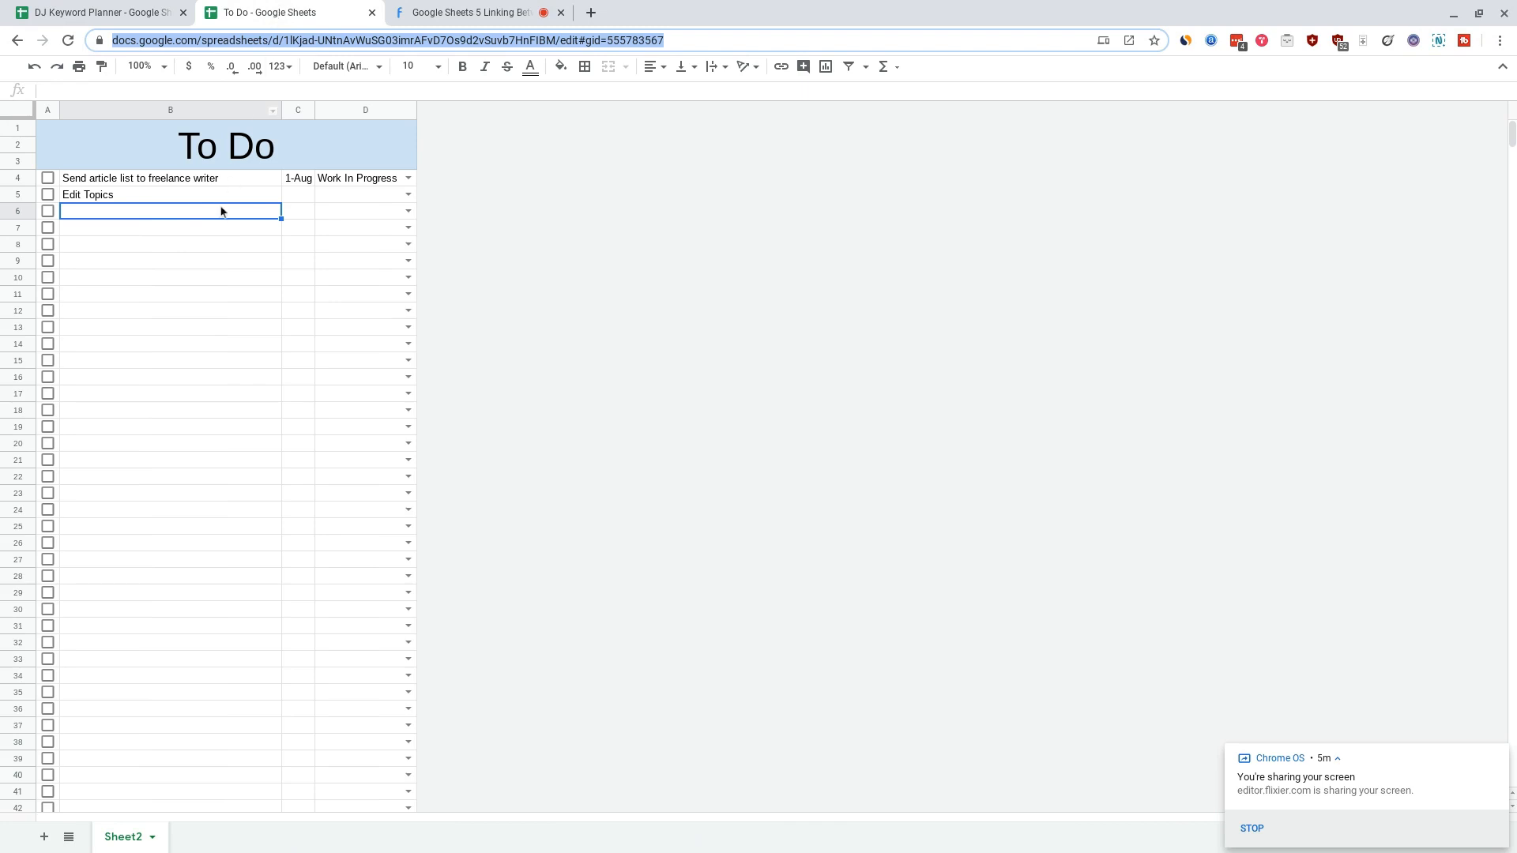
click(166, 199)
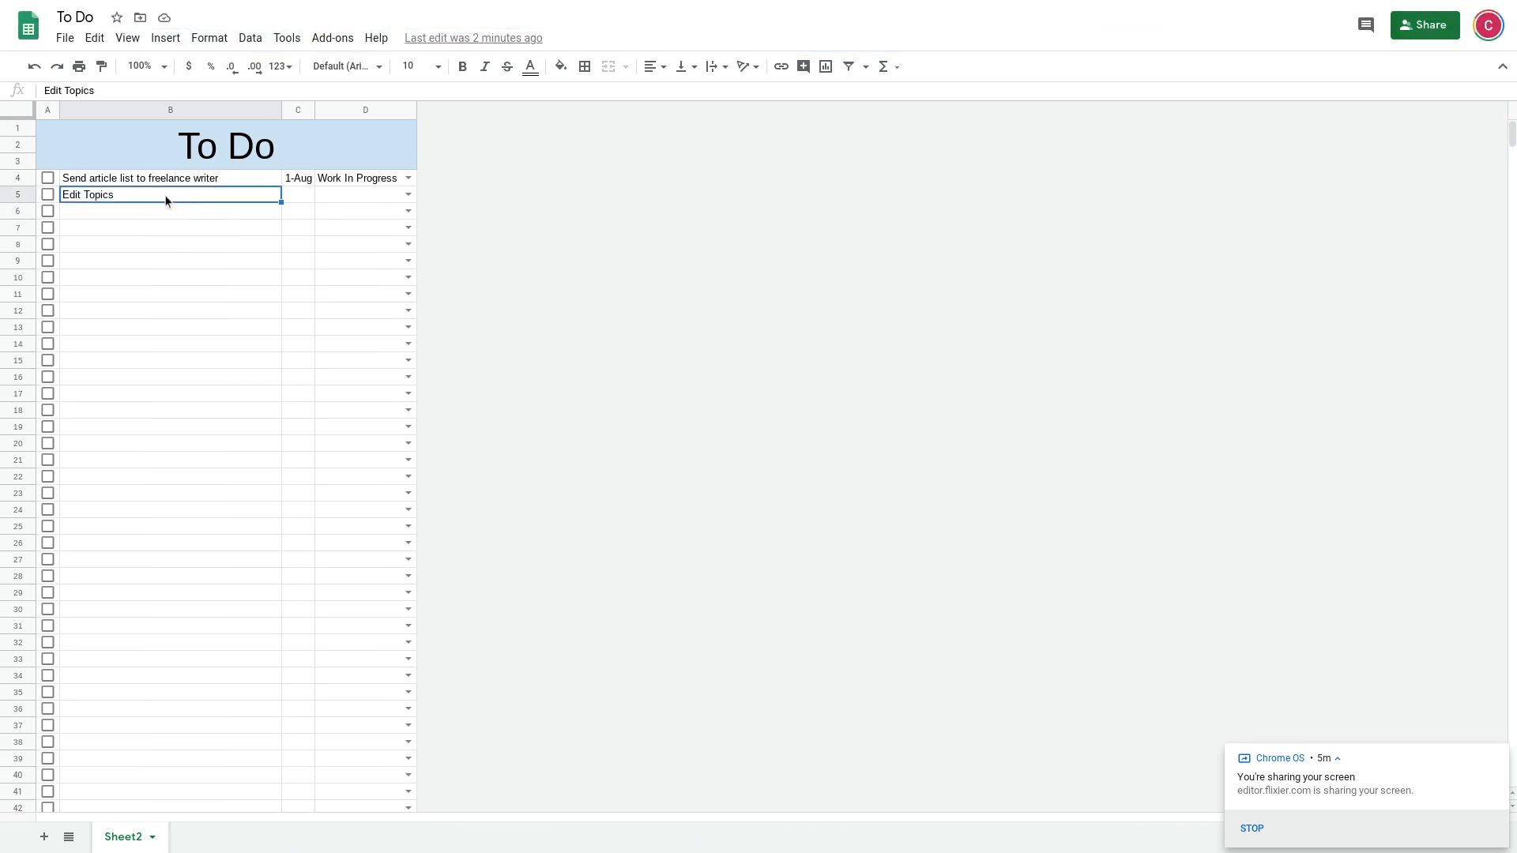
text(Edit Artile)
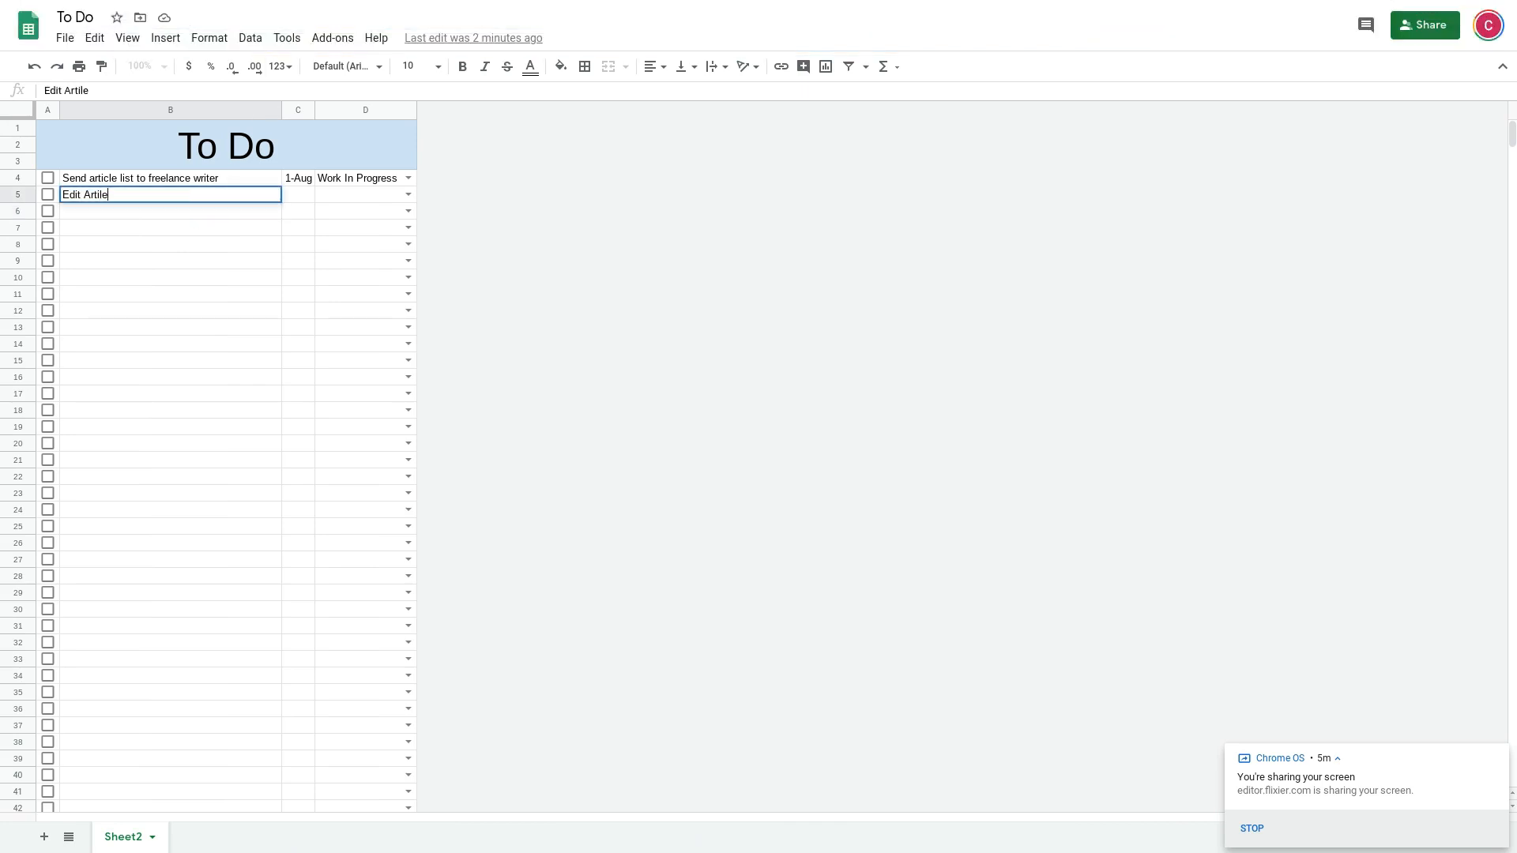
key(BackSpace)
key(BackSpace)
text(cles returned by )
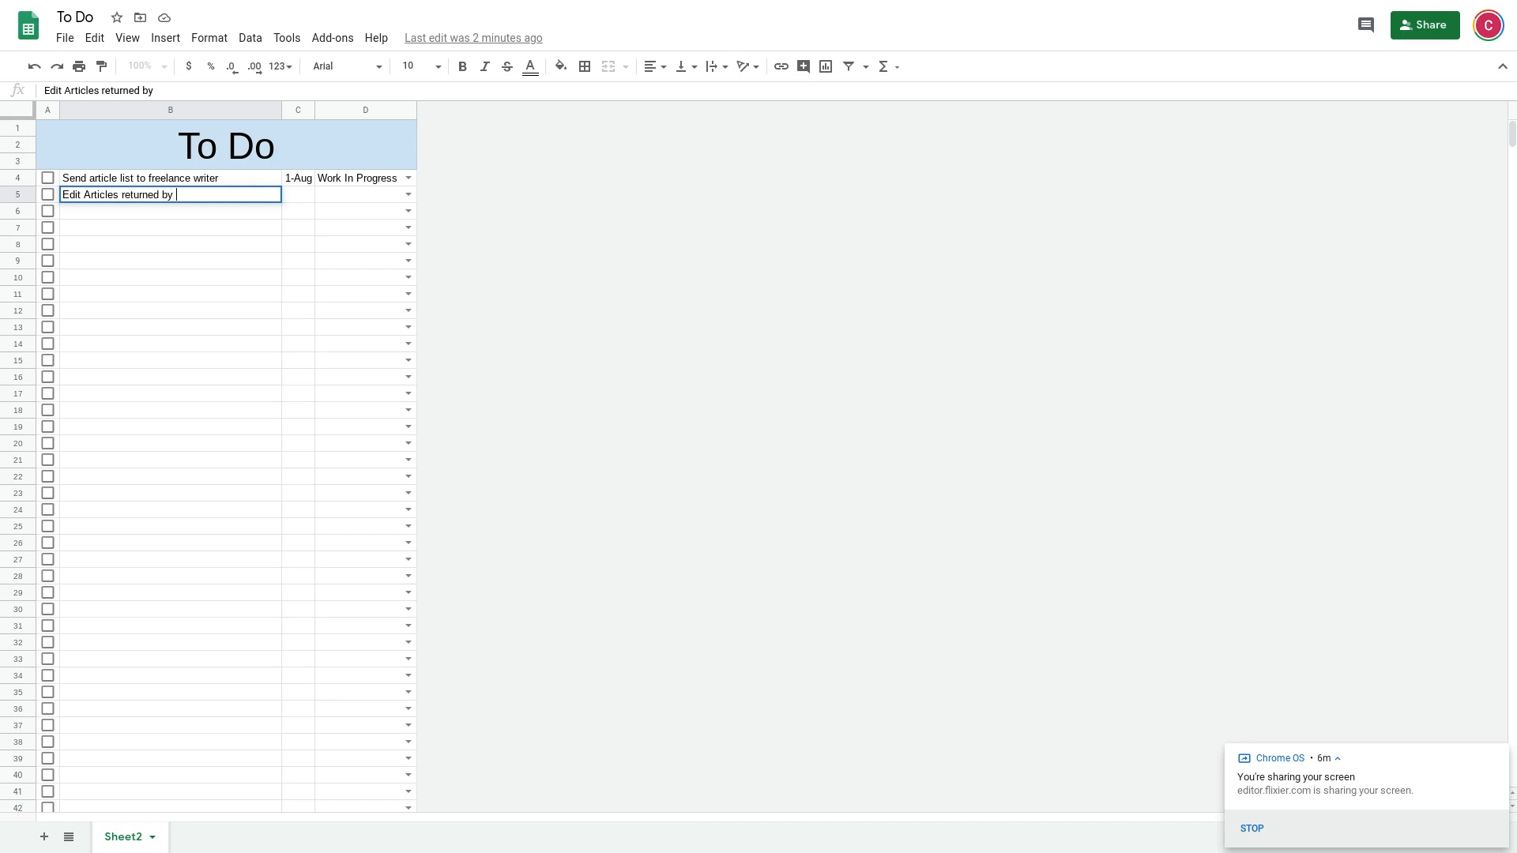
text(writer)
key(Return)
click(110, 11)
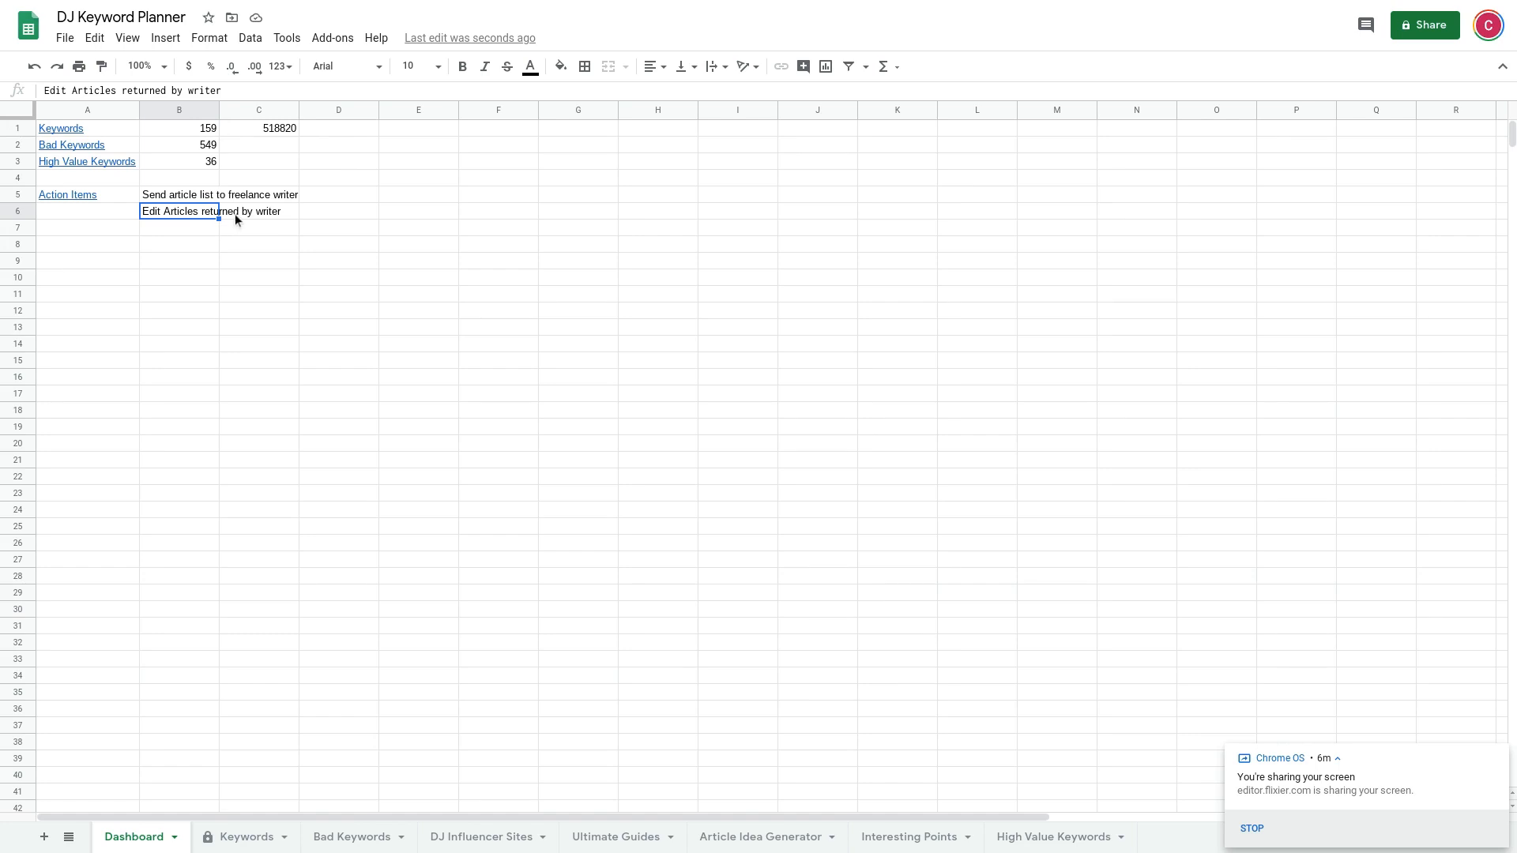
Step: Add the task "Publish articles to website" in cell B6 of the To Do spreadsheet and return to the DJ Keyword Planner Dashboard
click(292, 12)
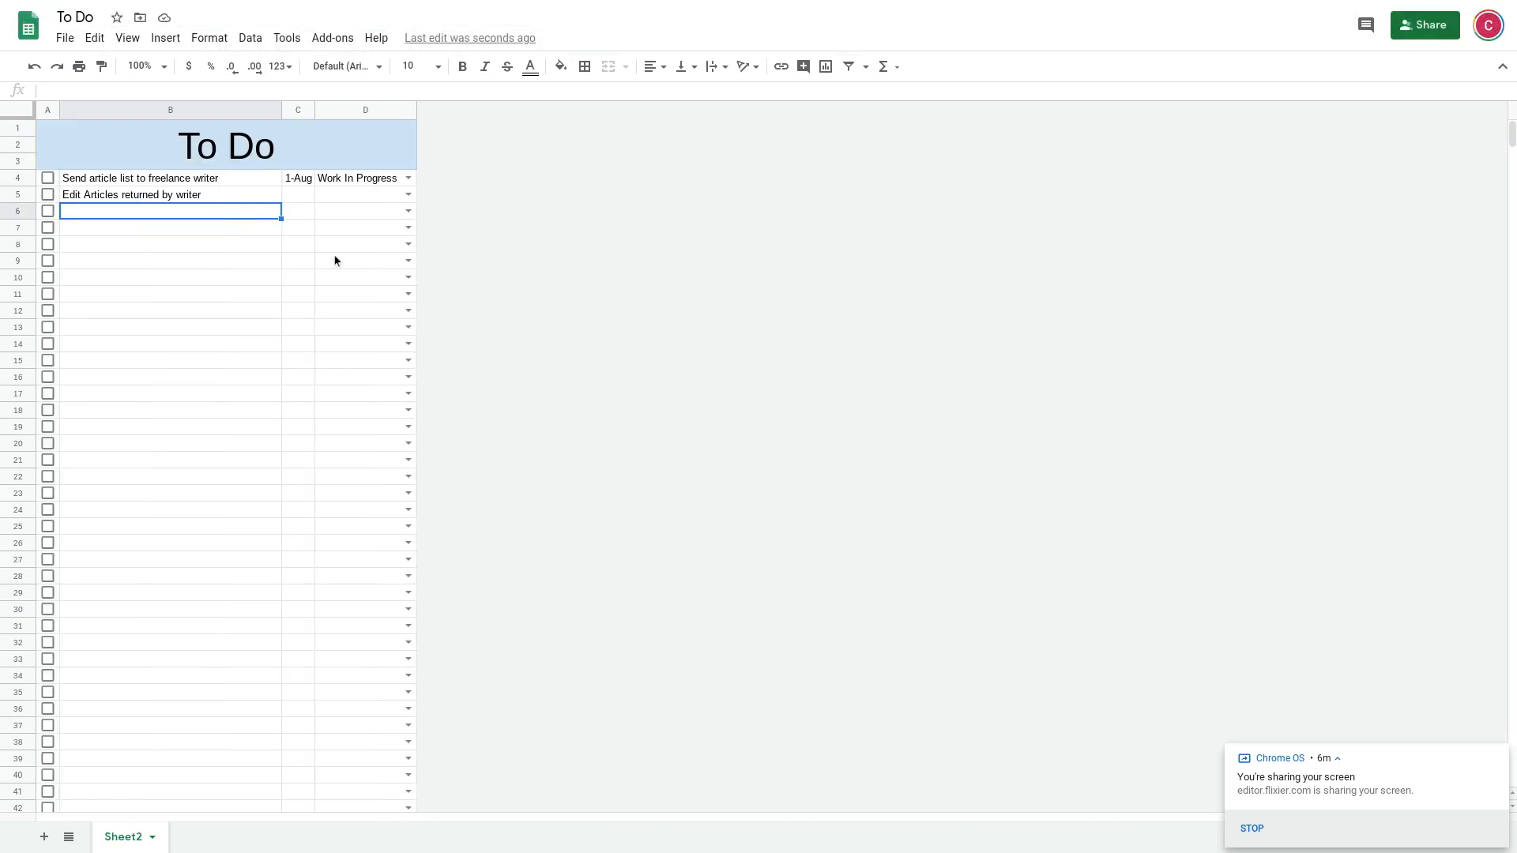
text(Publish a)
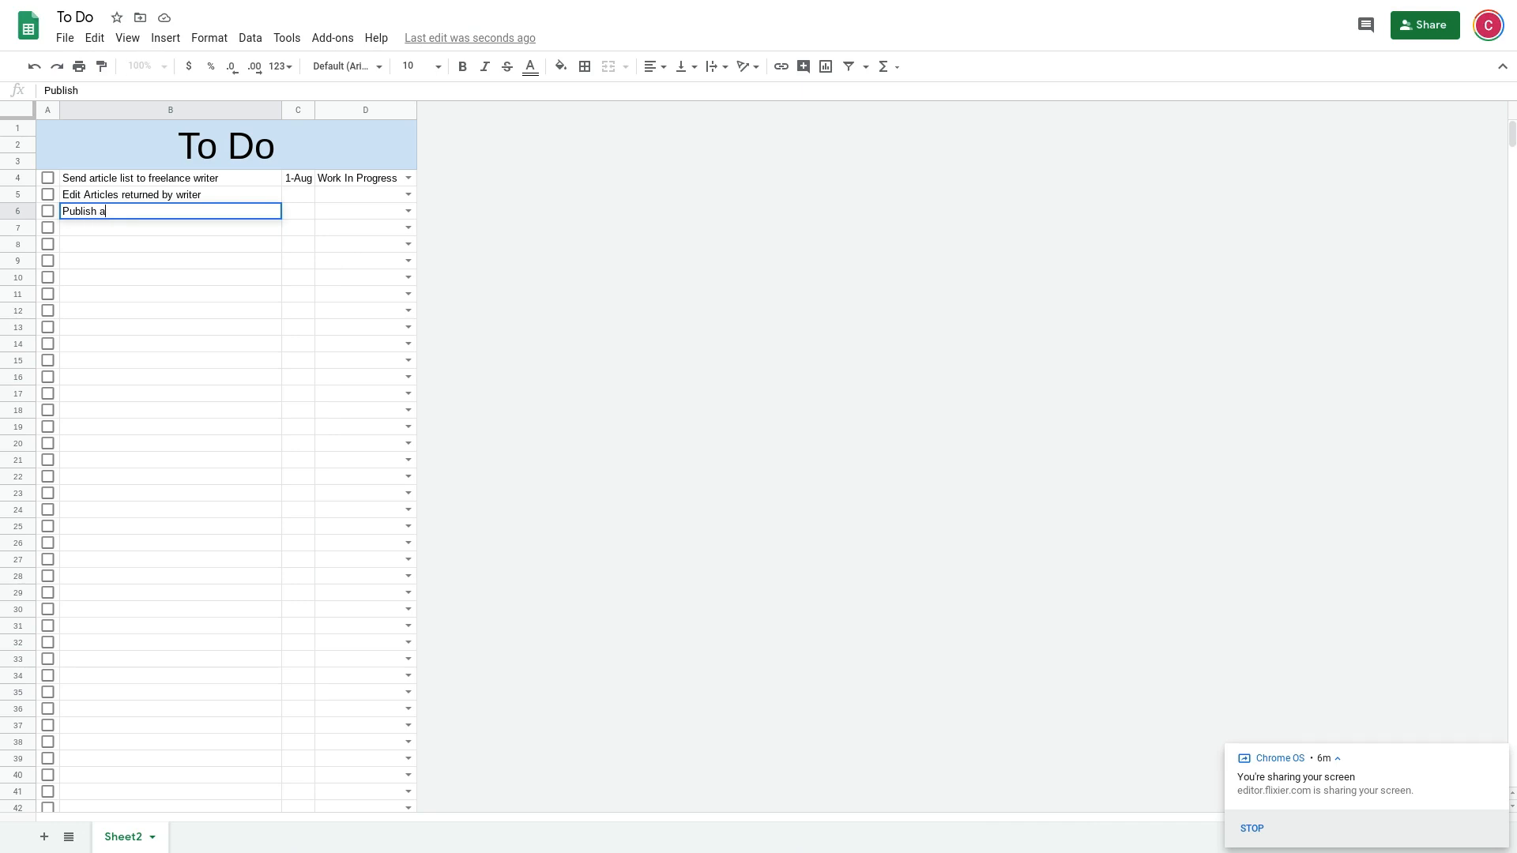
text(rticles to website)
key(Return)
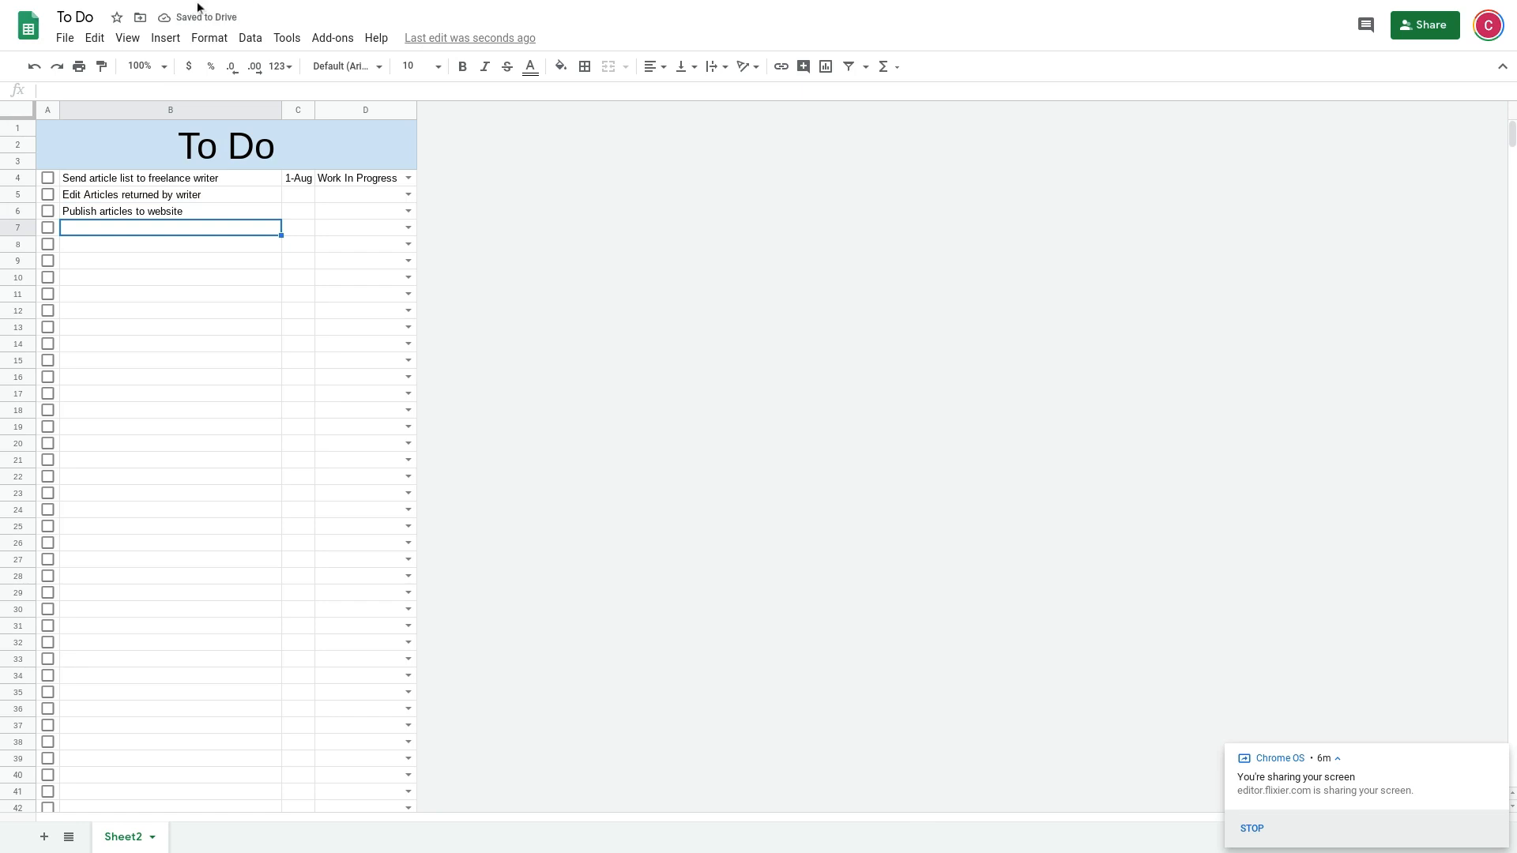
mouse_move(267, 4)
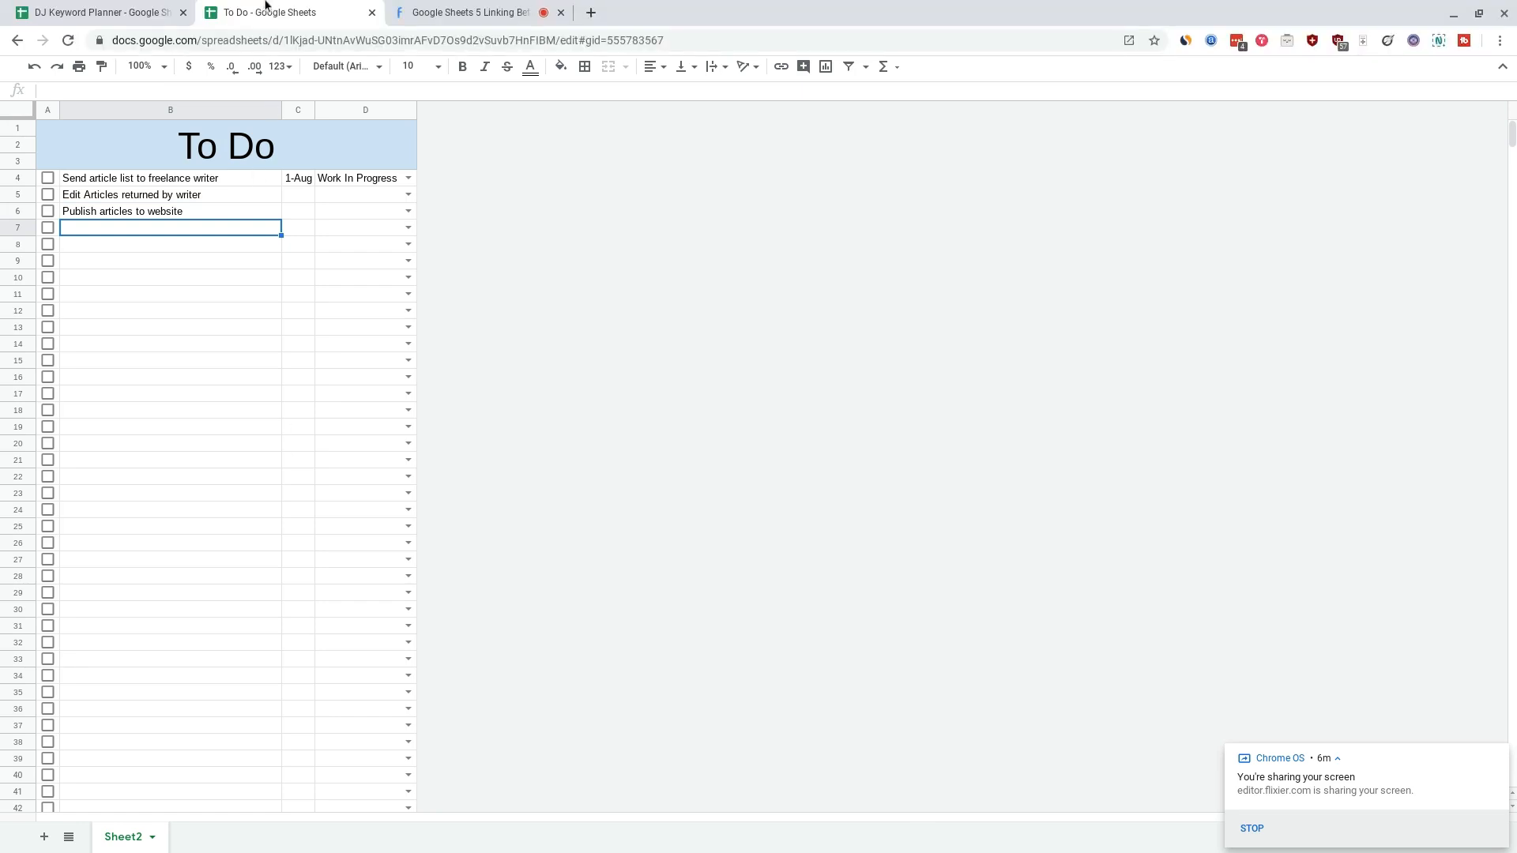
click(153, 14)
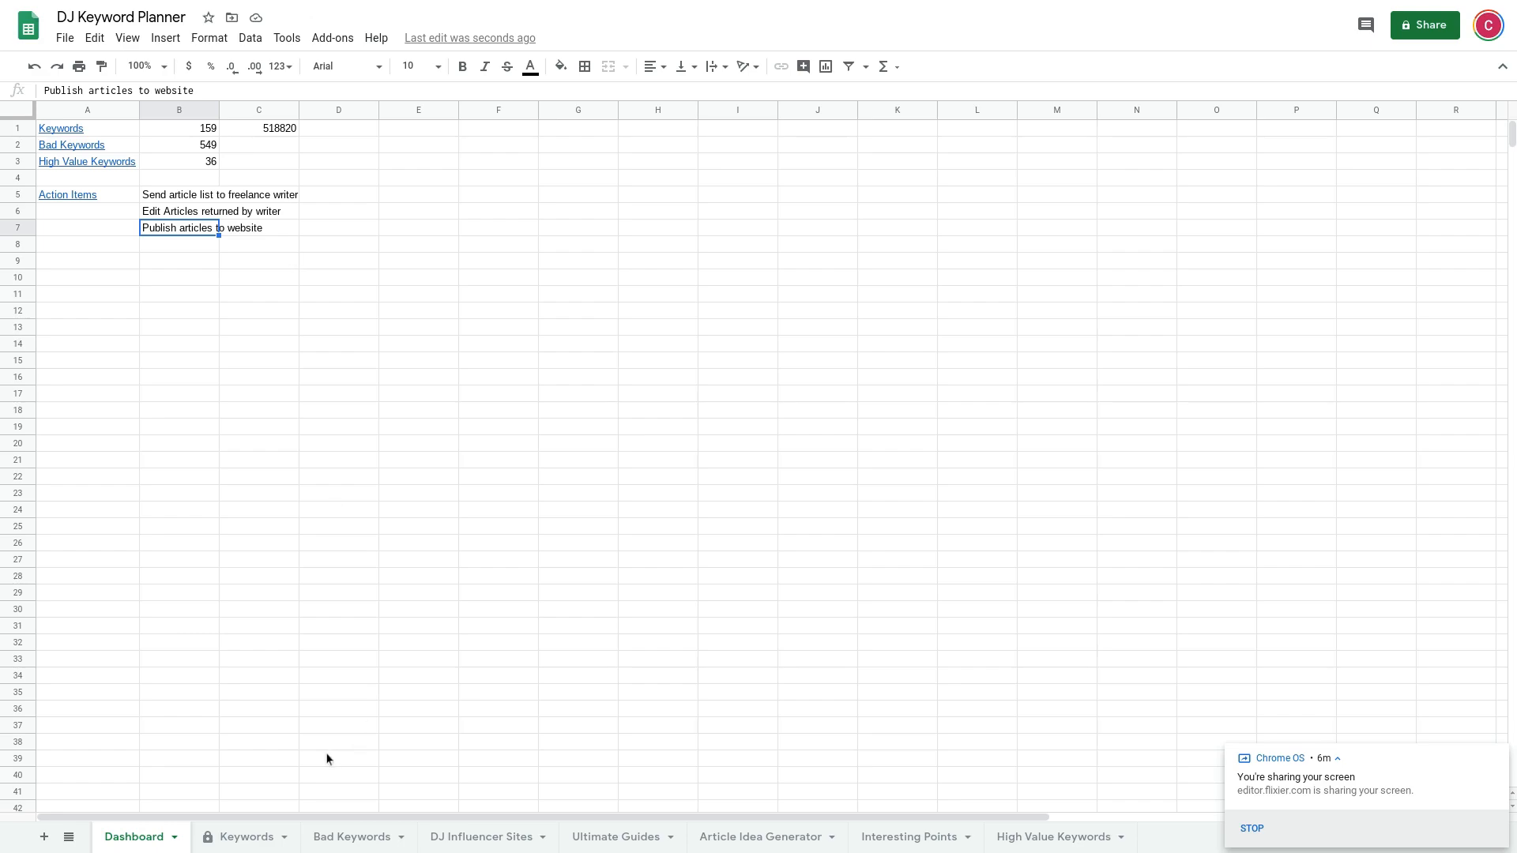
Step: View the Keywords sheet and go back to the Dashboard sheet
click(247, 836)
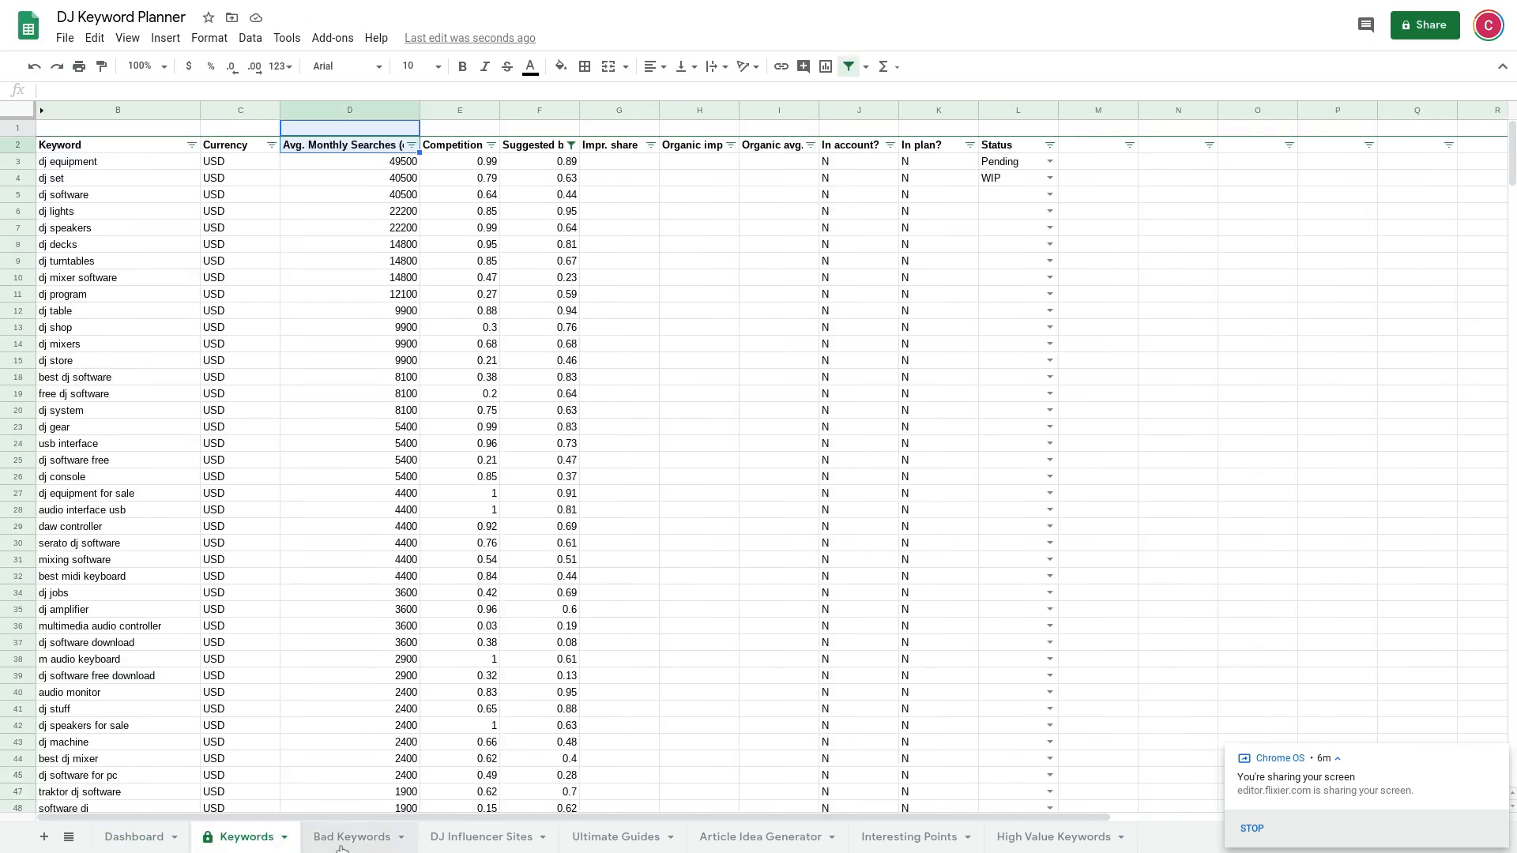
click(114, 842)
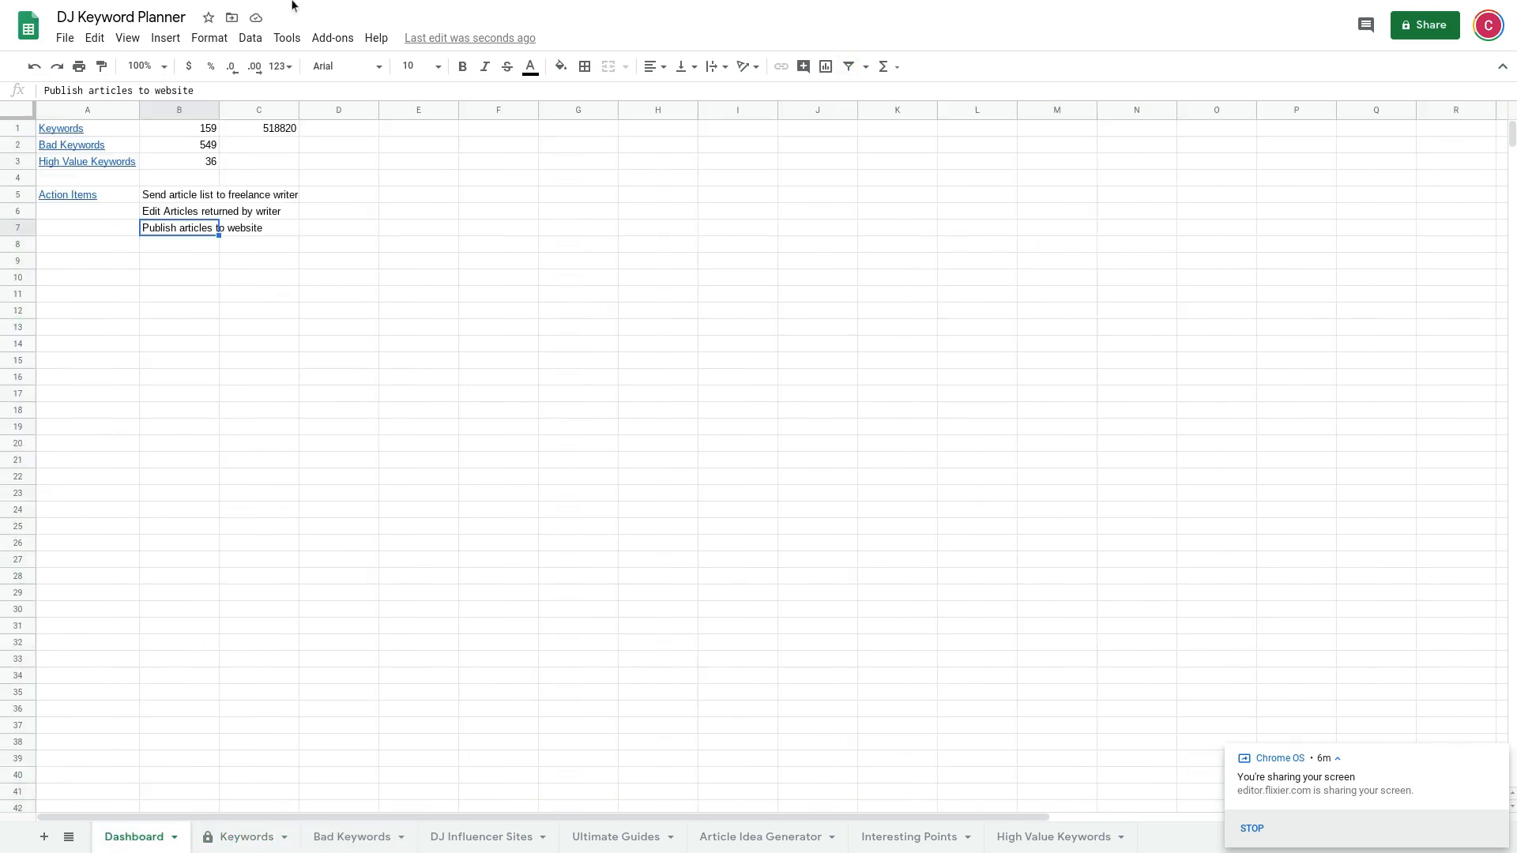
mouse_move(292, 4)
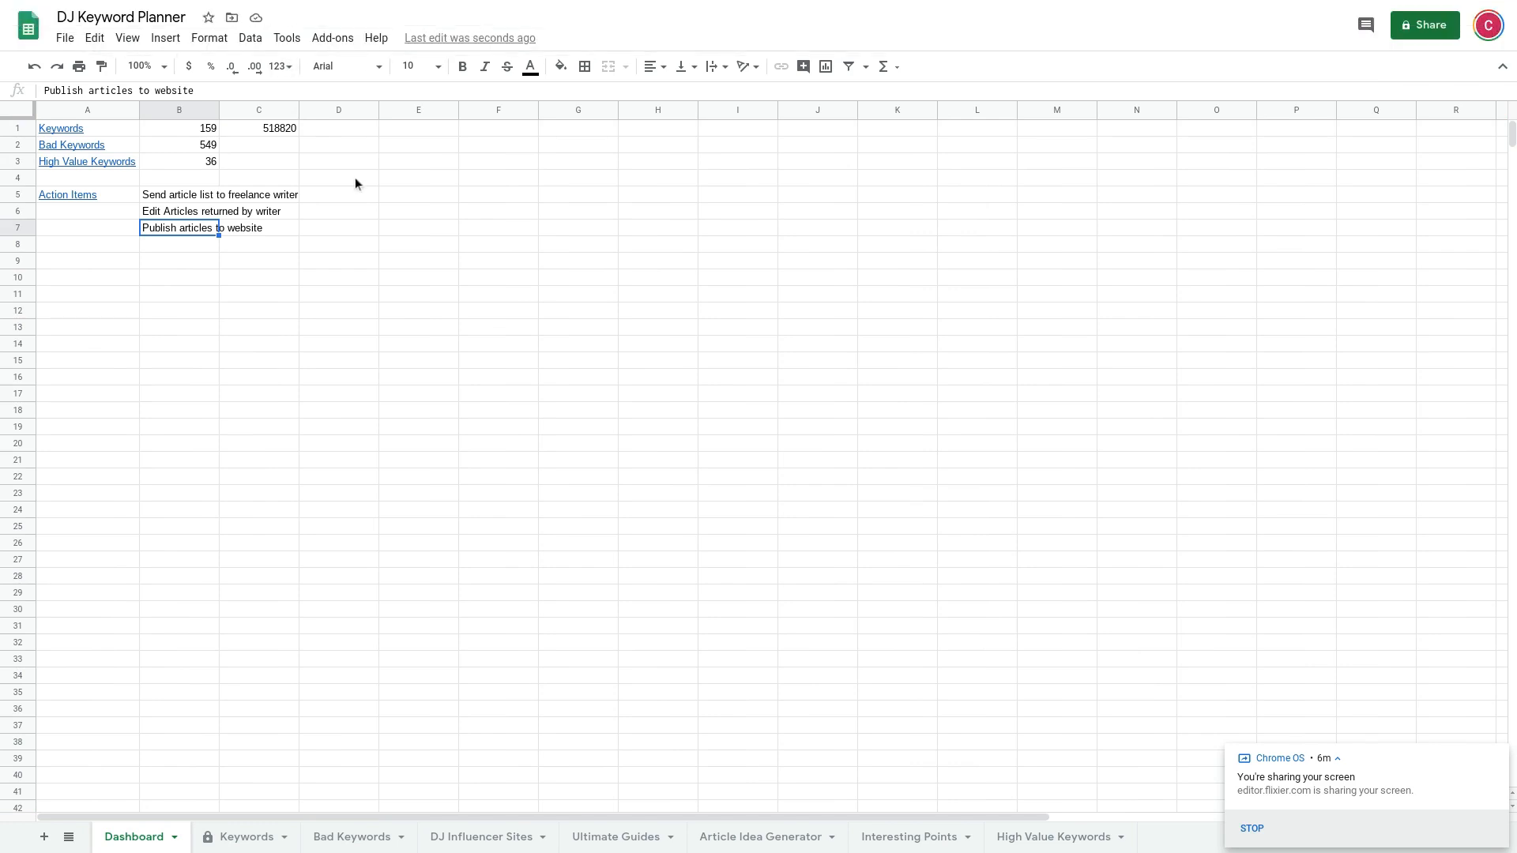